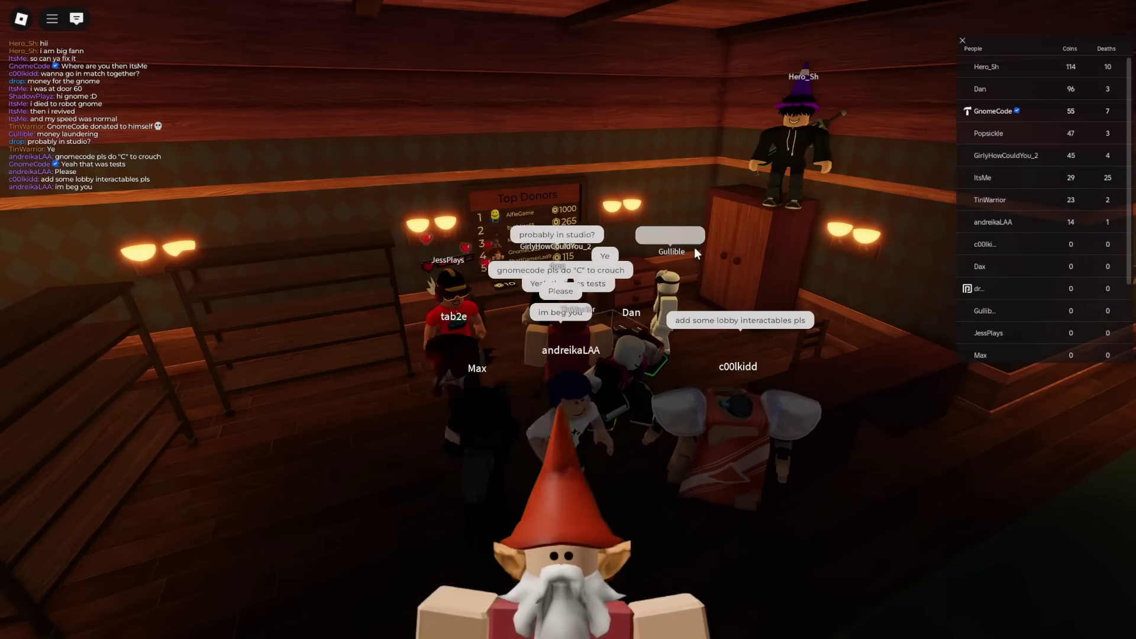
Step: Tell the lobby chat 'Oh I foprgot crouch was enabled in here'
key("slash")
type("Oh I foprgot crouch was")
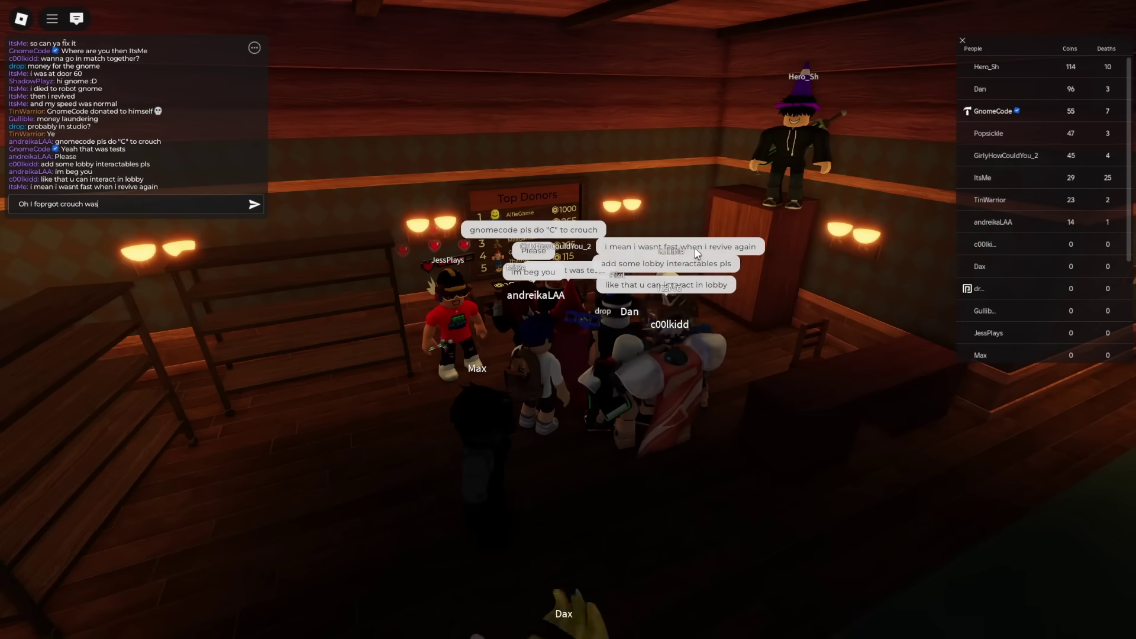
type(" enabled in here")
key("Return")
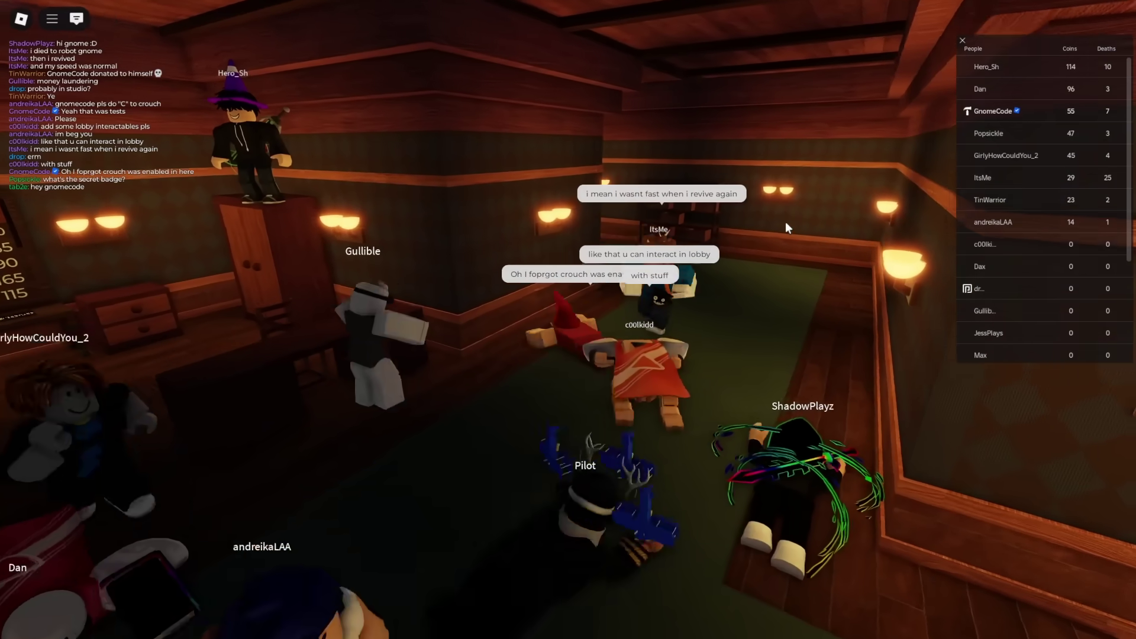
right_click_drag(786, 221, 783, 218)
scroll(786, 221, "up", 5)
Step: Reply about hearing of the crouch and falling-out-of-map bugs, and ask a player 'oh really?'
key("slash")
type("Yes I")
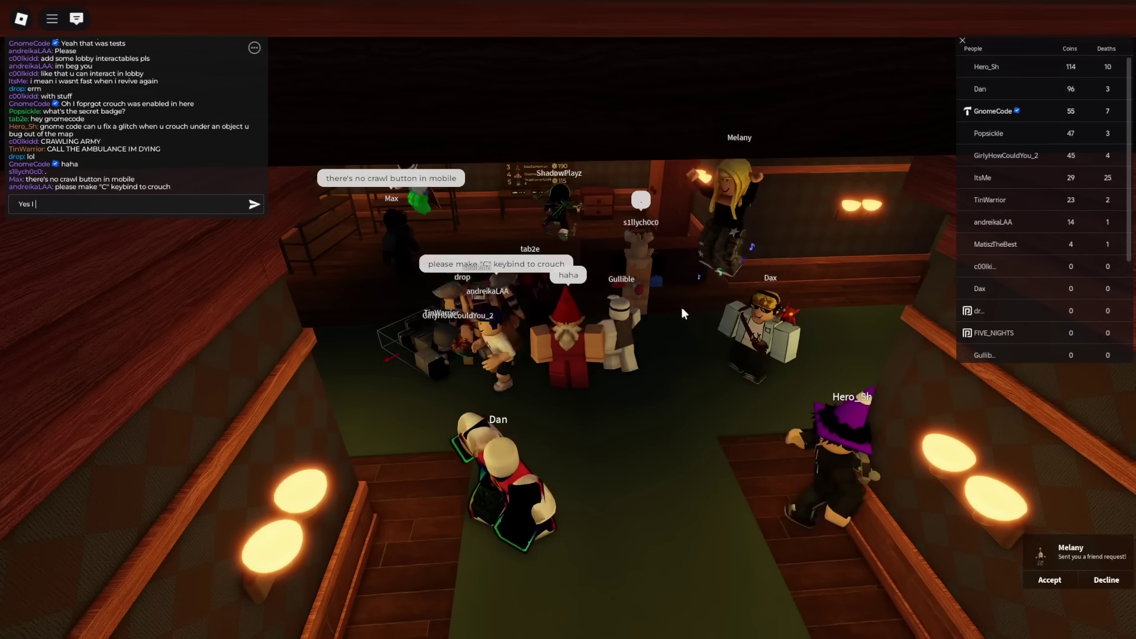
type(" heard about the crou8ch")
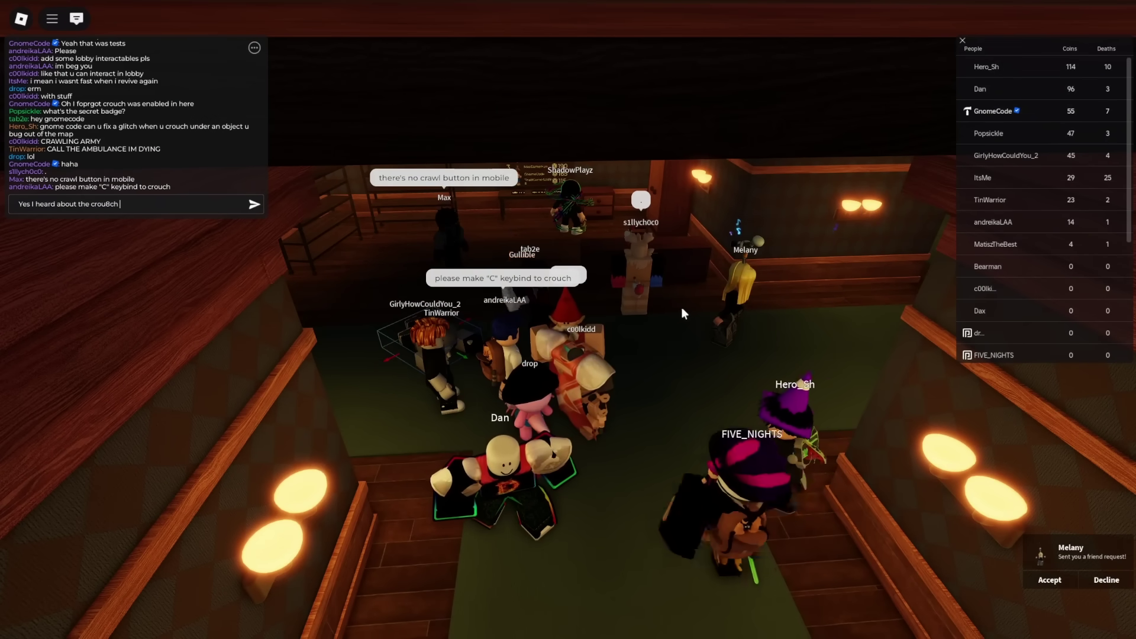
type(" / falling out of map")
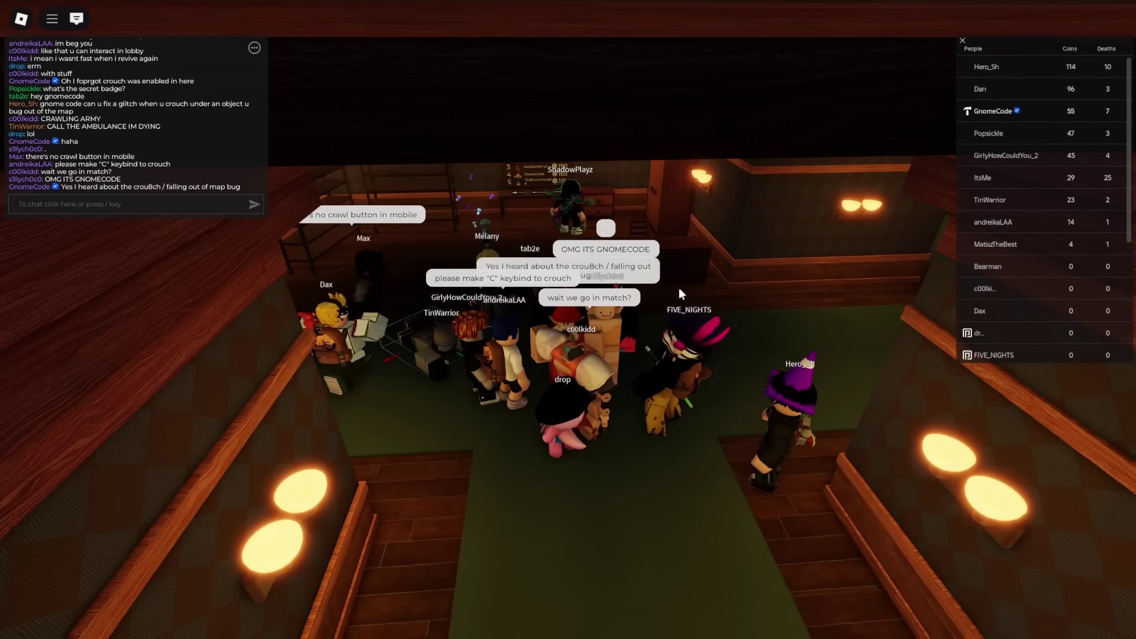
right_click_drag(679, 288, 670, 368)
key("slash")
type("@Max oh really?")
key("Return")
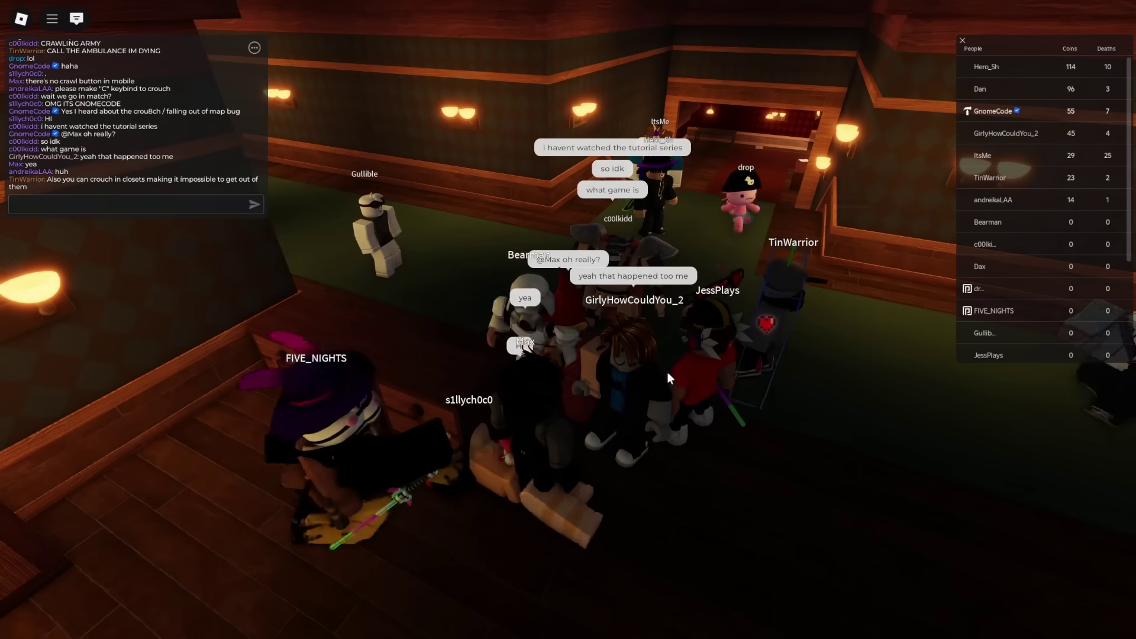
Step: Send 'Hm okay. It worked inside studio emulator but I never tested properly' and 'I'll check on that'
key("slash")
type("Hm okay. It")
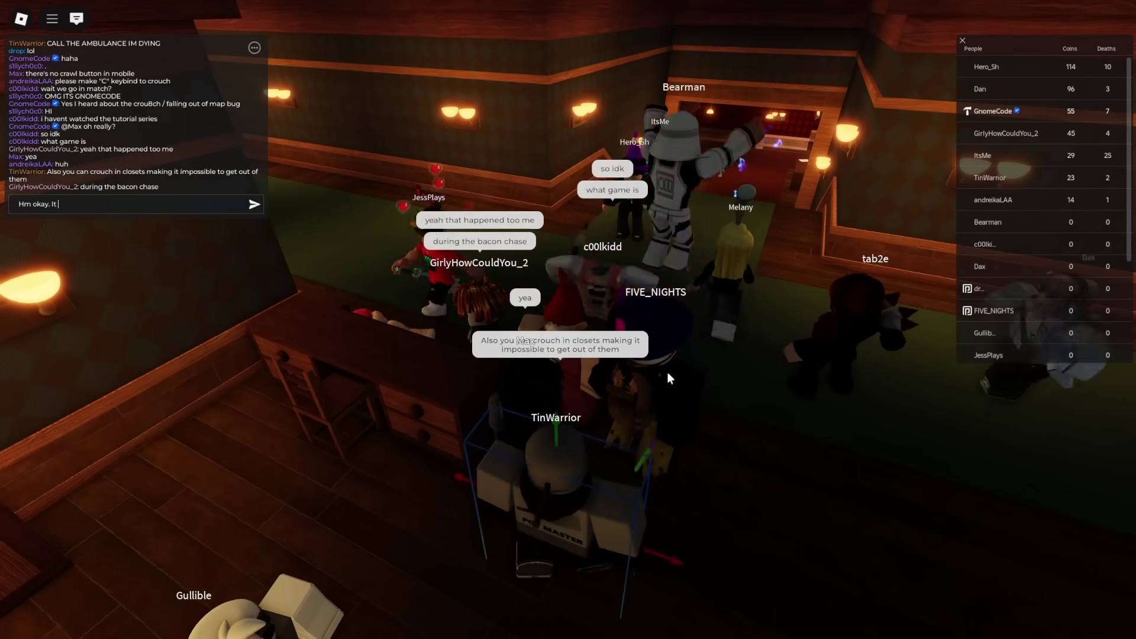
type(" worked inside studio emulator but ")
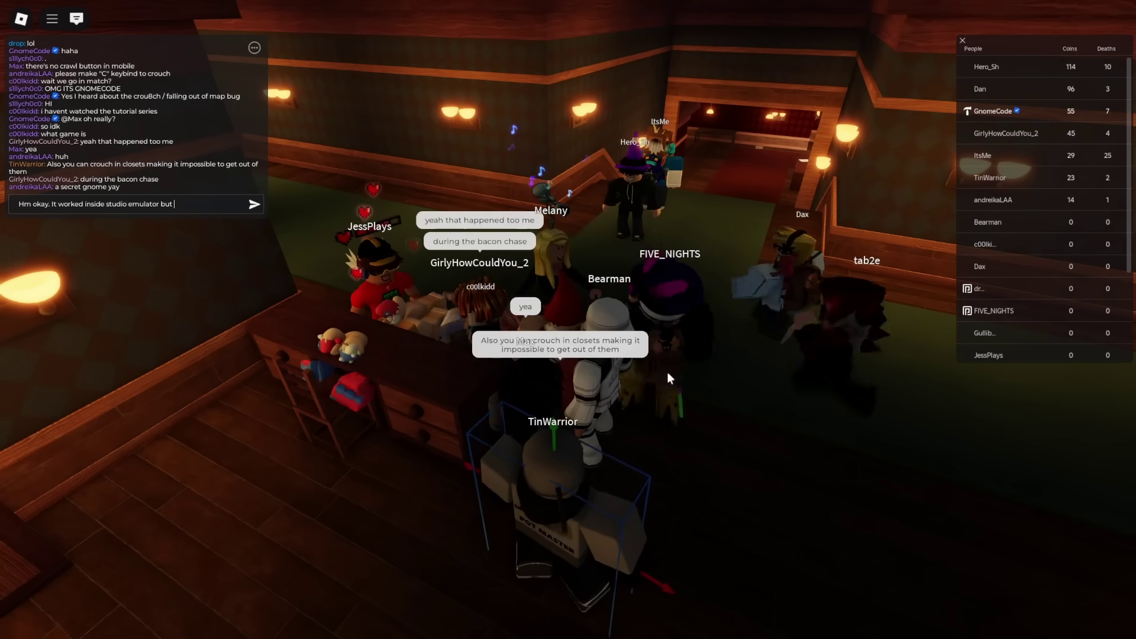
type("I never tested properly")
key("Return")
right_click_drag(666, 372, 638, 417)
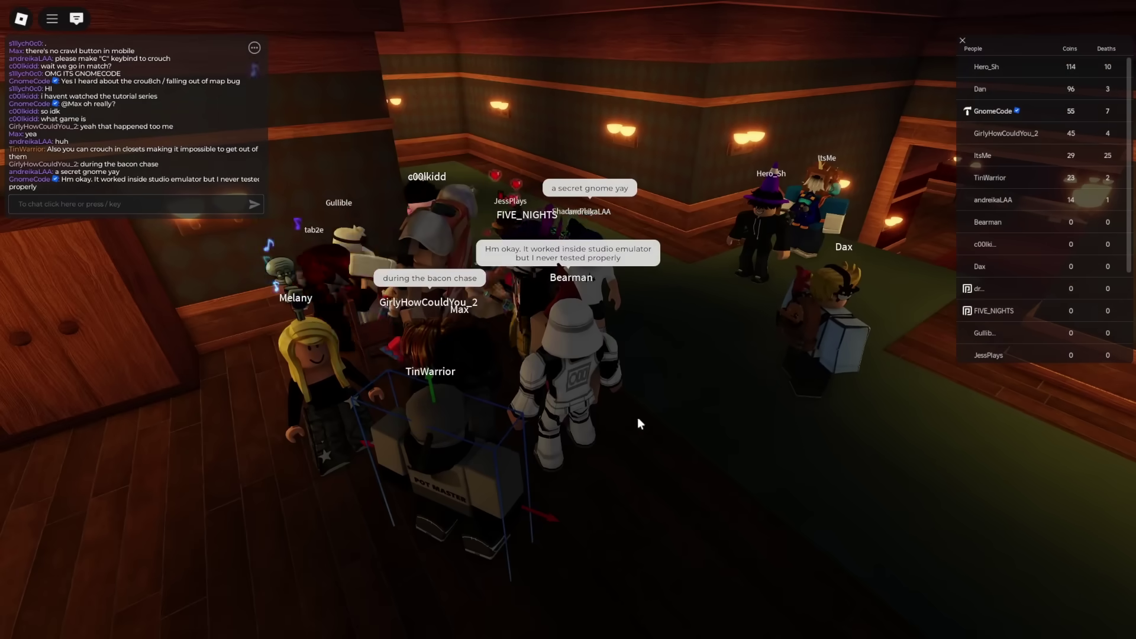
key("slash")
type("I'll check on that")
key("Return")
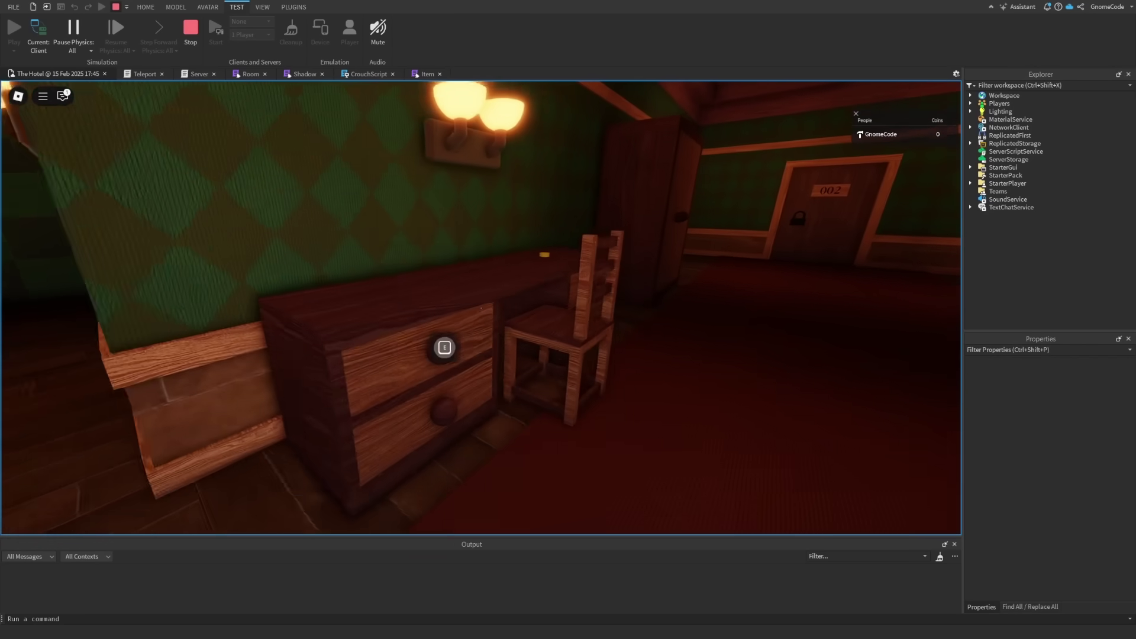
Step: Walk up to the desk and collect the coin on it
key("w")
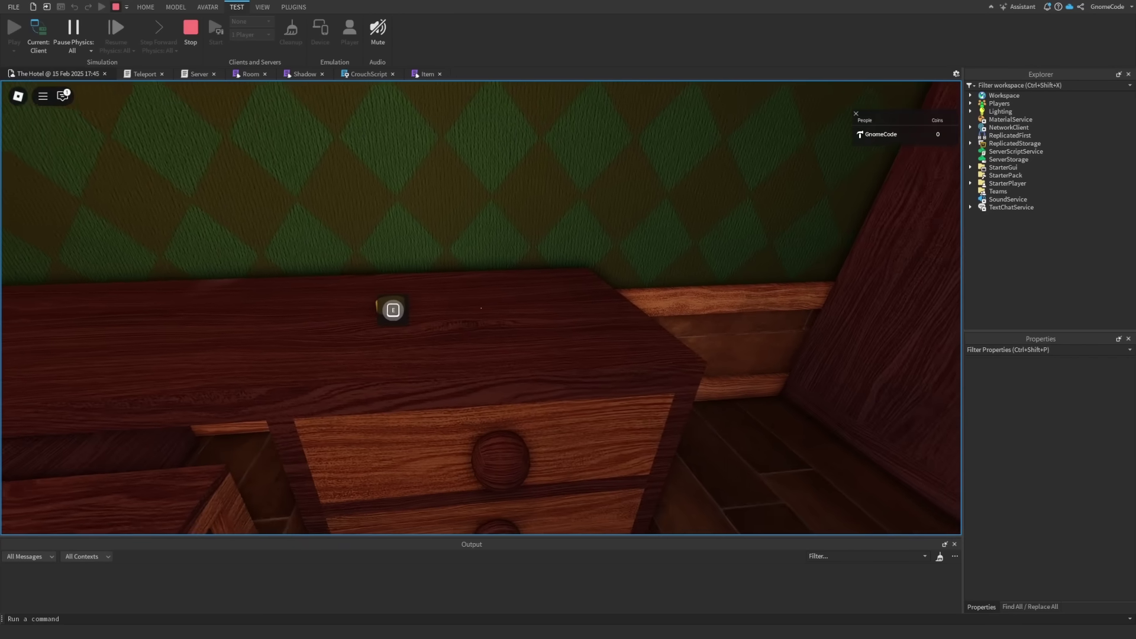
key("s")
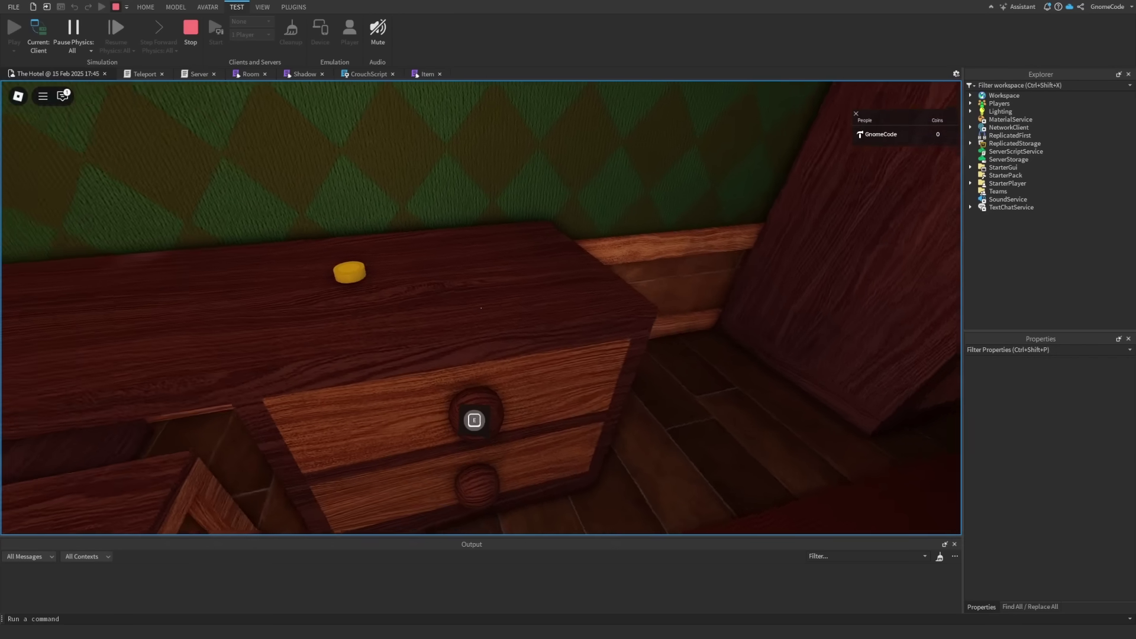
key("w")
key("s")
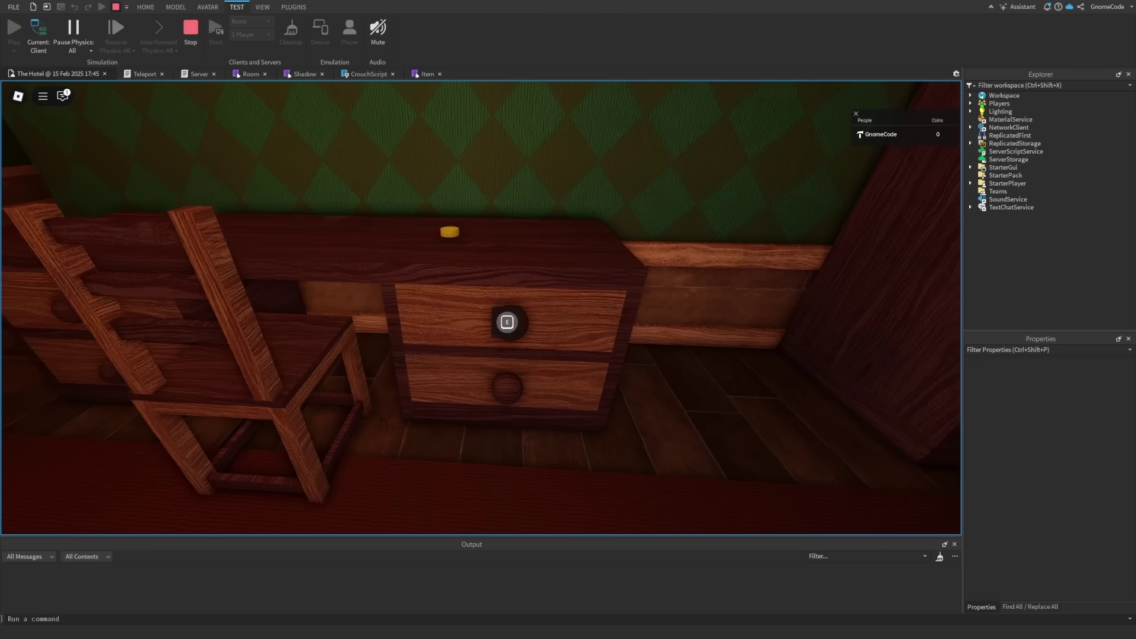
key("w")
key("e")
Step: Open both desk drawers
key("s")
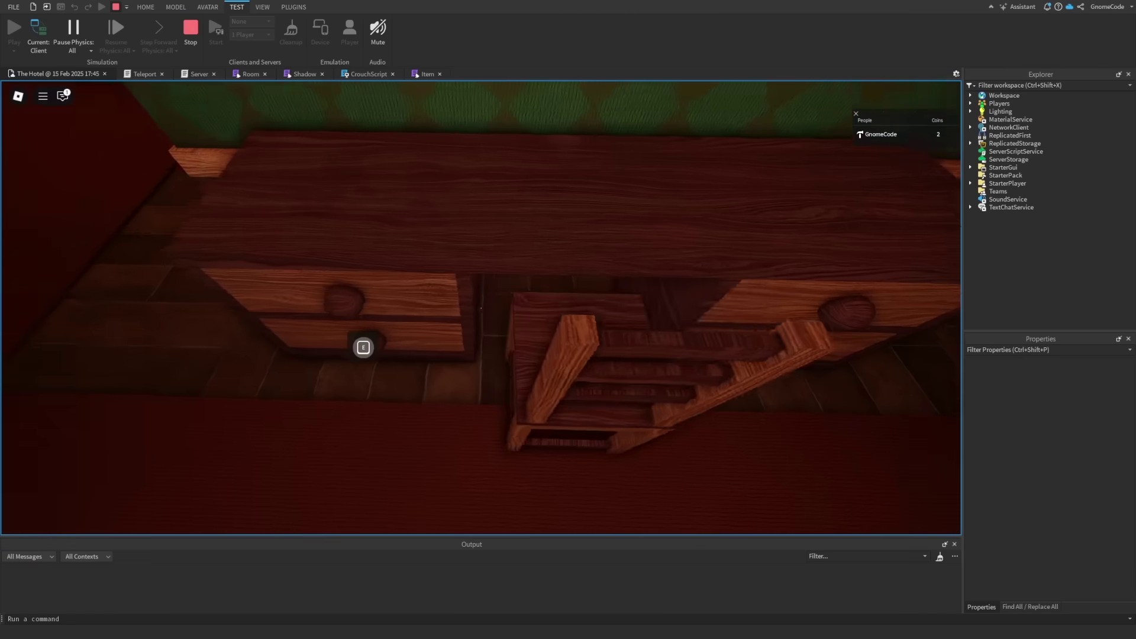
key("e")
key("s")
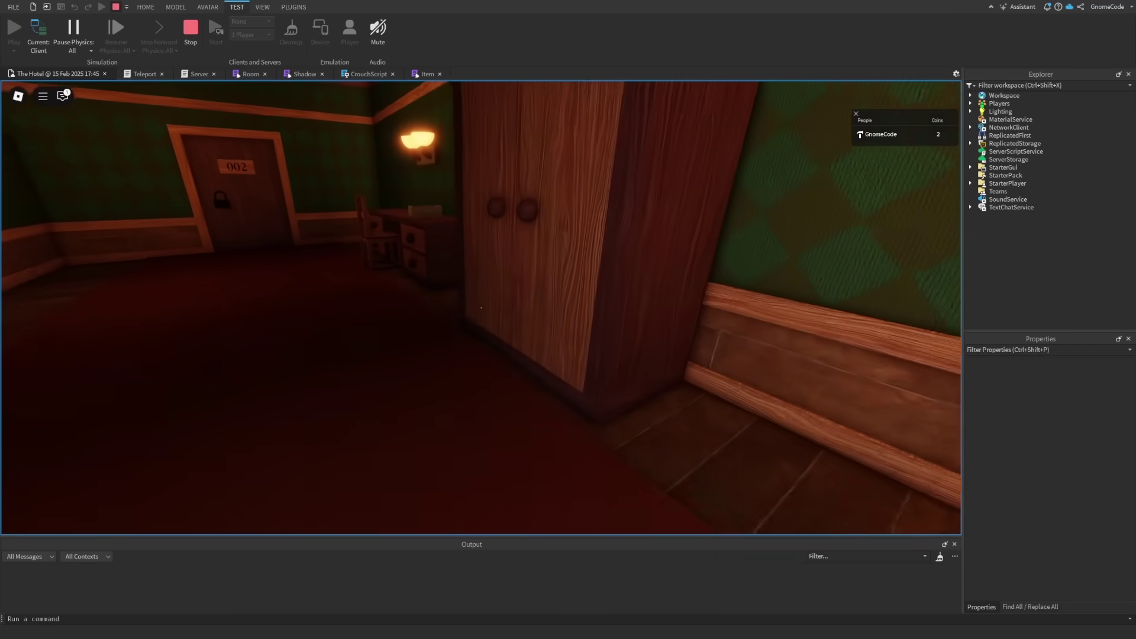
key("w")
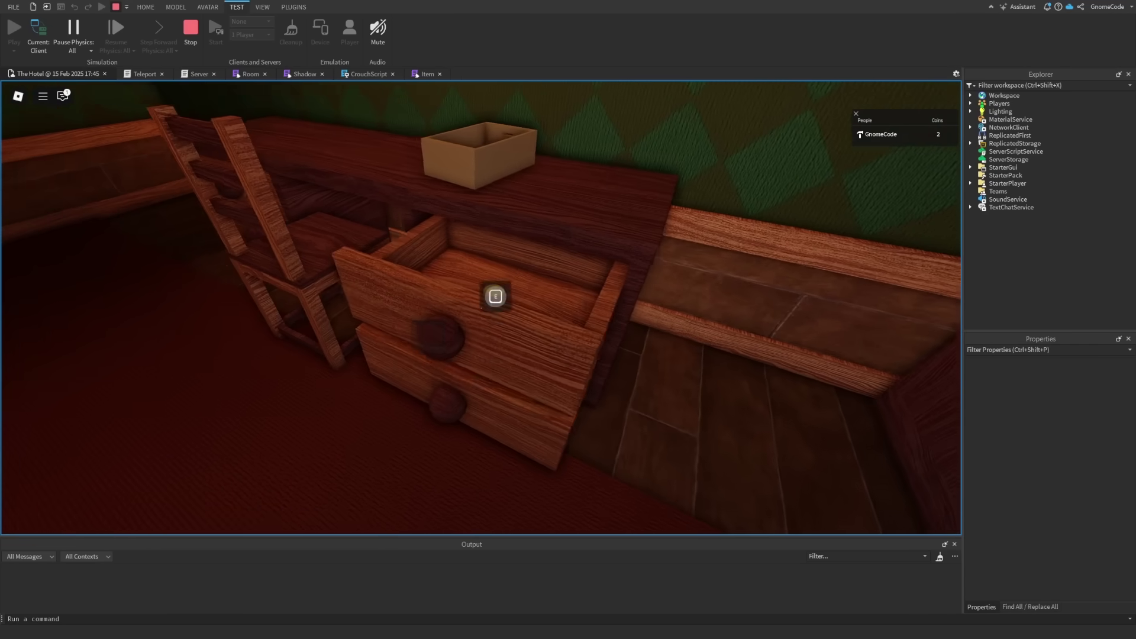
key("e")
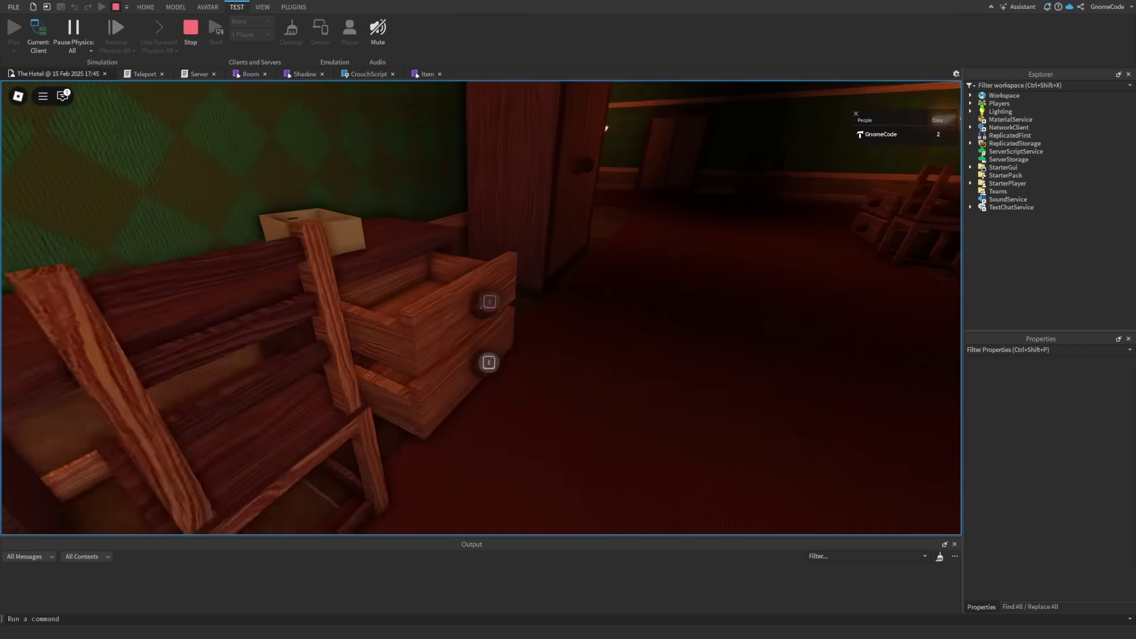
Step: Take the key from the nightstand and head down the corridor to the next room
key("s")
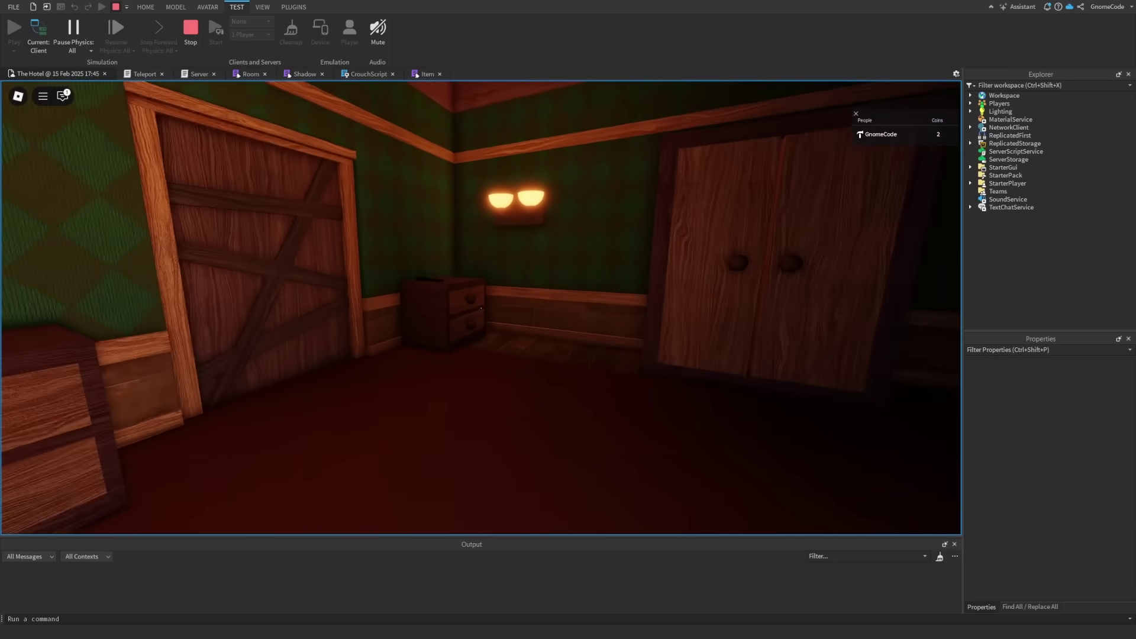
key("w")
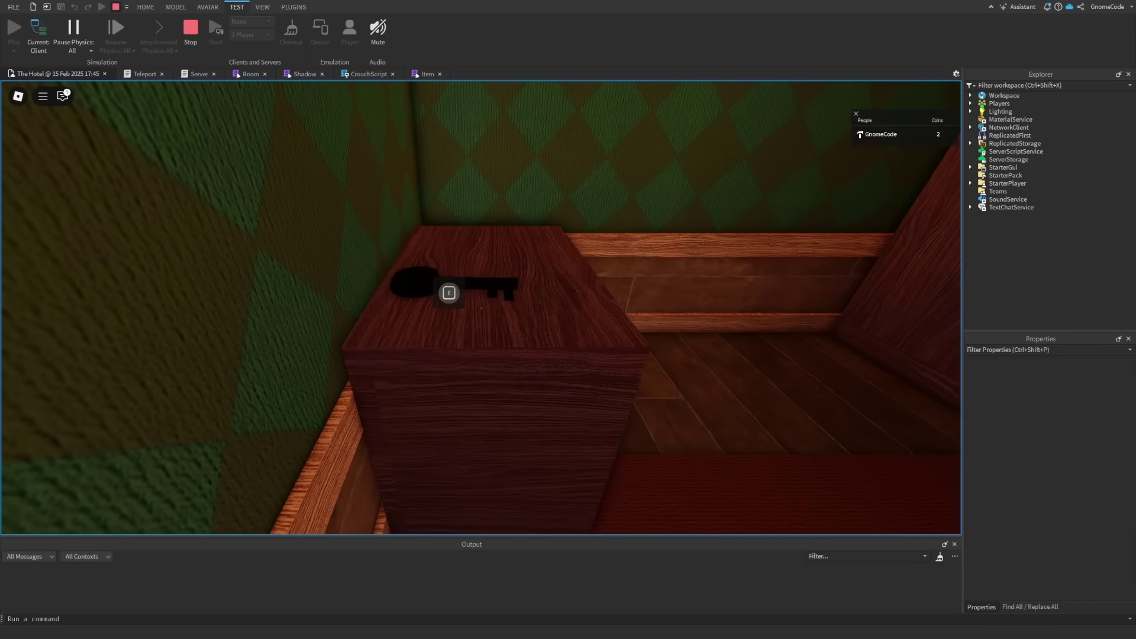
key("e")
scroll(481, 309, "down", 5)
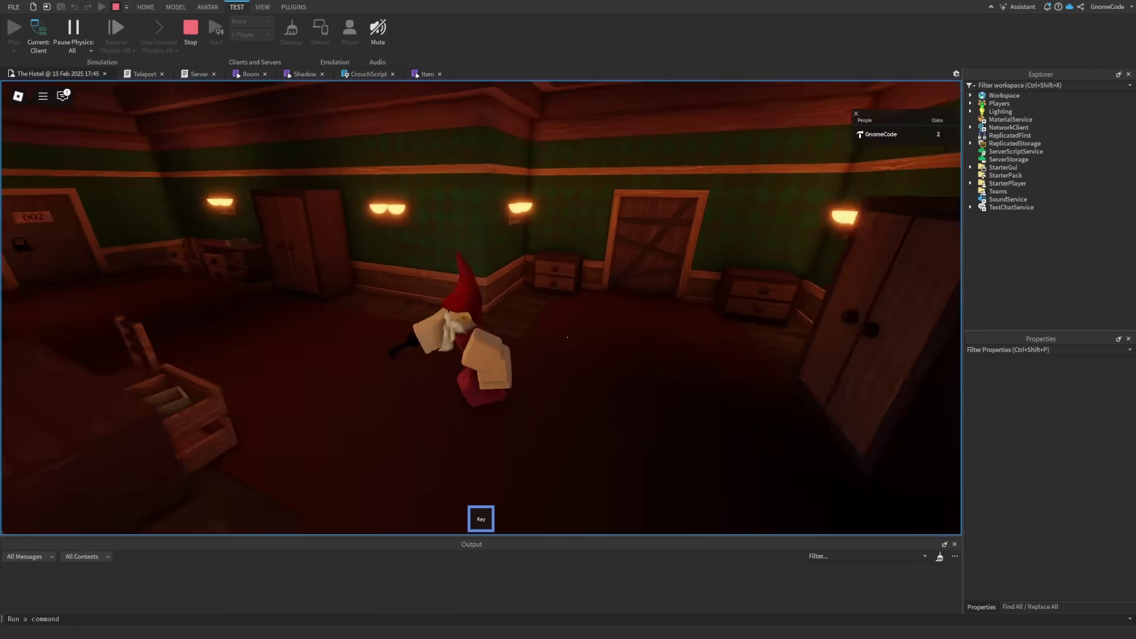
key("w")
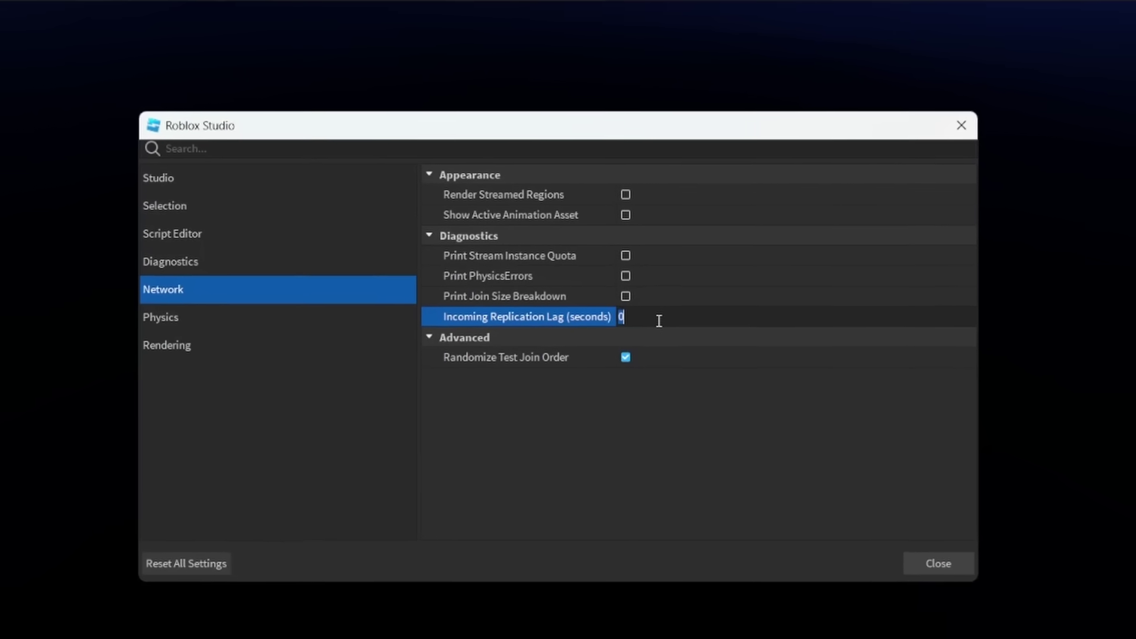
Step: Set Incoming Replication Lag to 0.5 seconds and close the settings
type(".5")
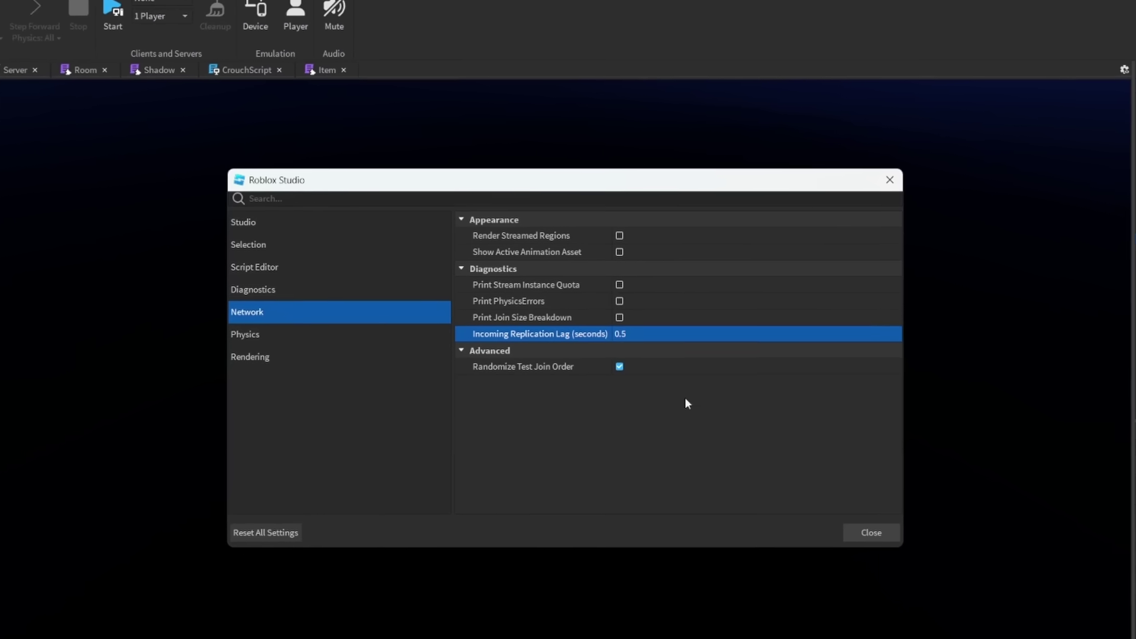
left_click(904, 548)
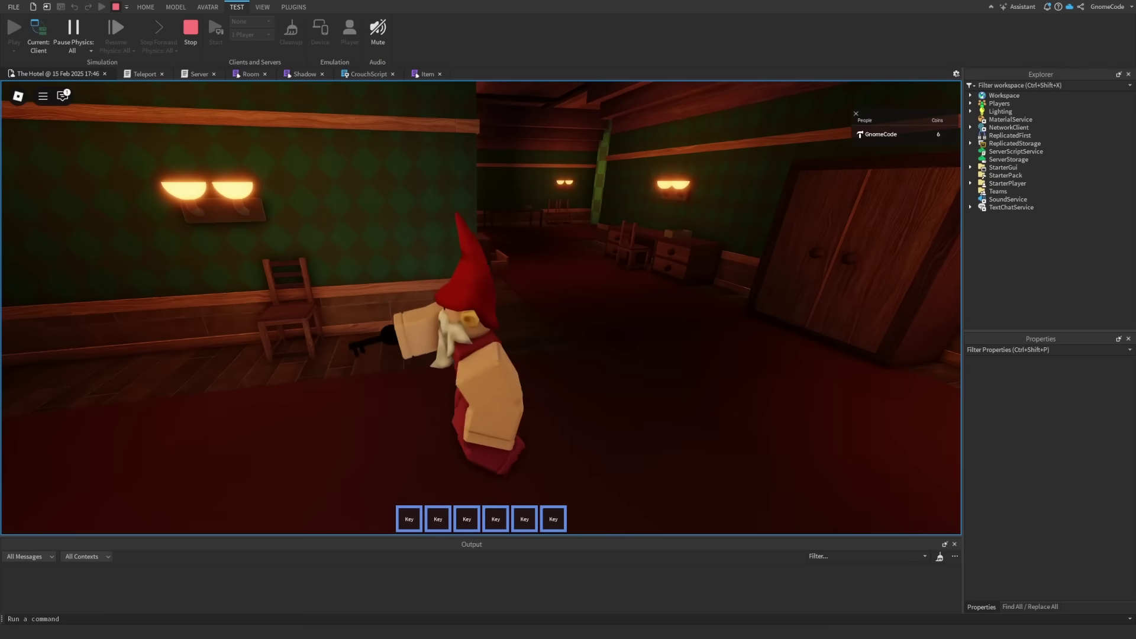
Step: Stop the playtest and inspect line 116 and the prompt.Triggered:Connect line in the Item script
left_click(197, 33)
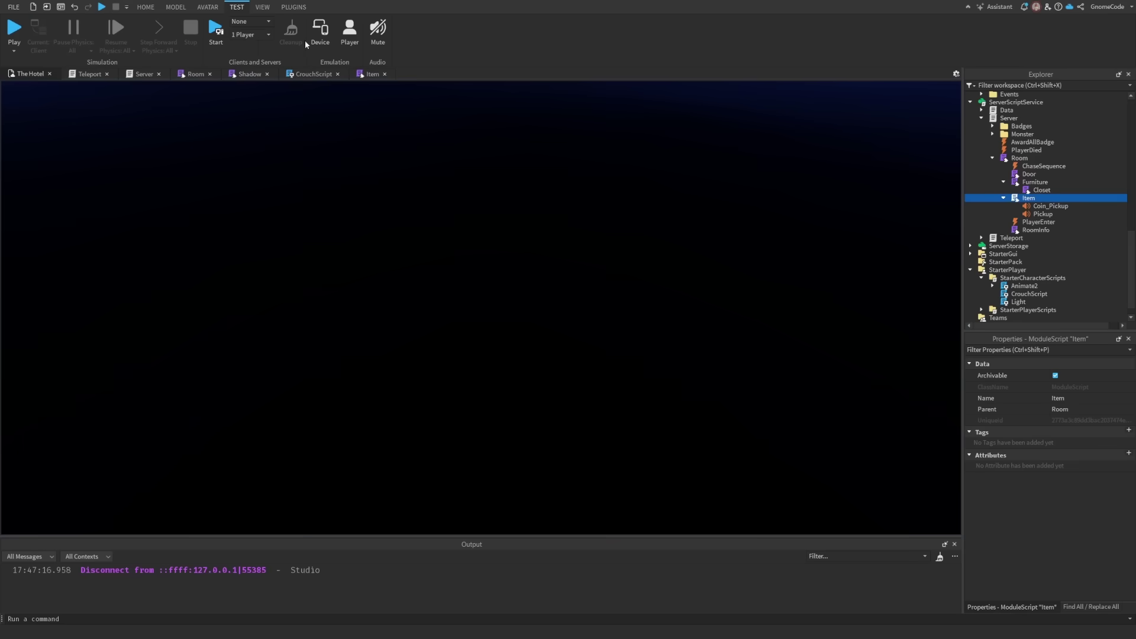
left_click(370, 74)
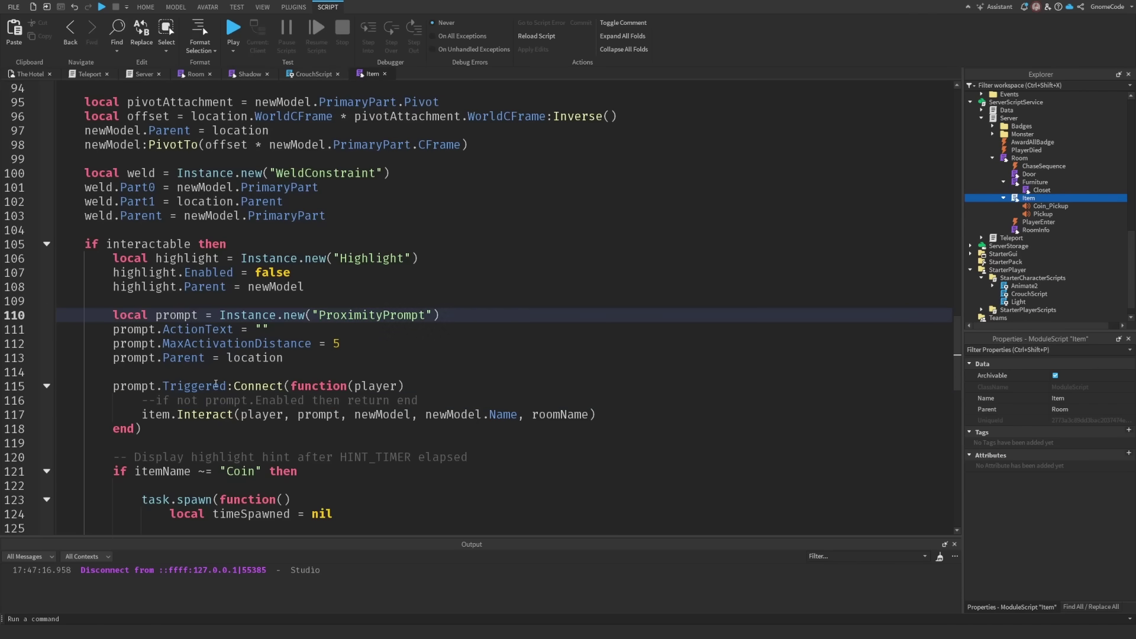
left_click_drag(156, 400, 142, 401)
left_click(415, 401)
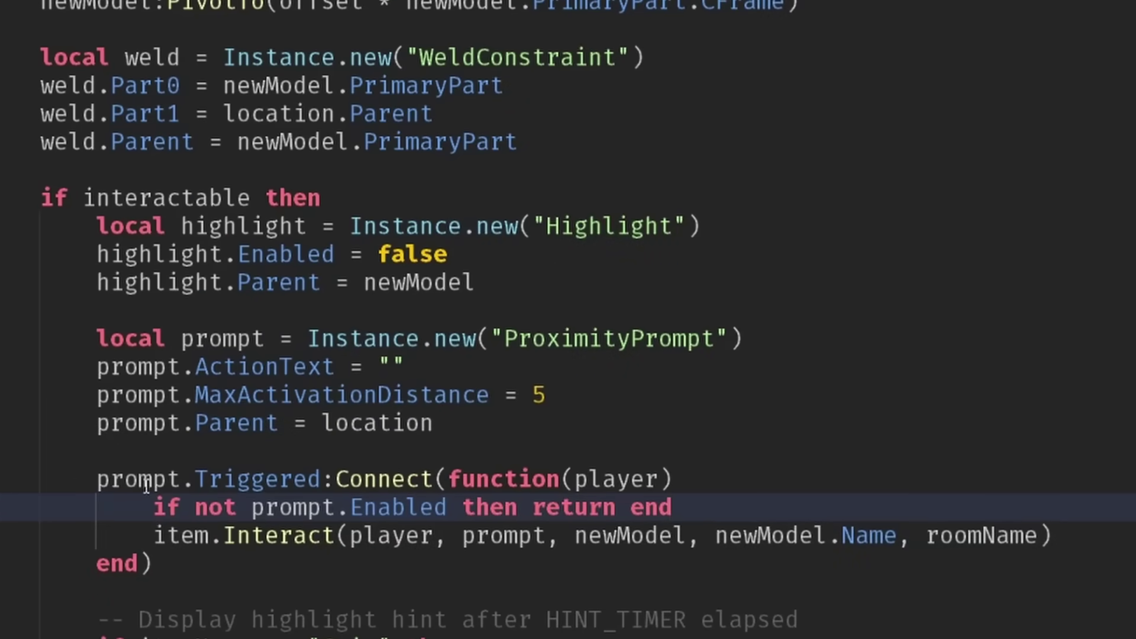
left_click_drag(146, 485, 487, 469)
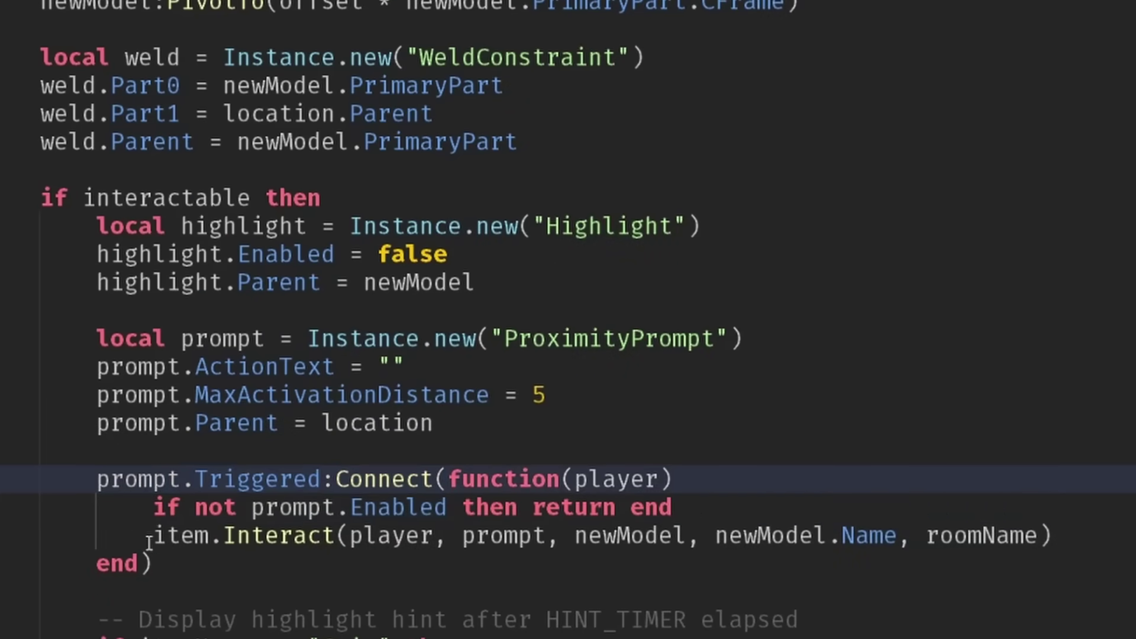
Step: Review the prompt.Enabled check in the Triggered block, then carry the bedside key into the wardrobe room
left_click_drag(130, 505, 605, 512)
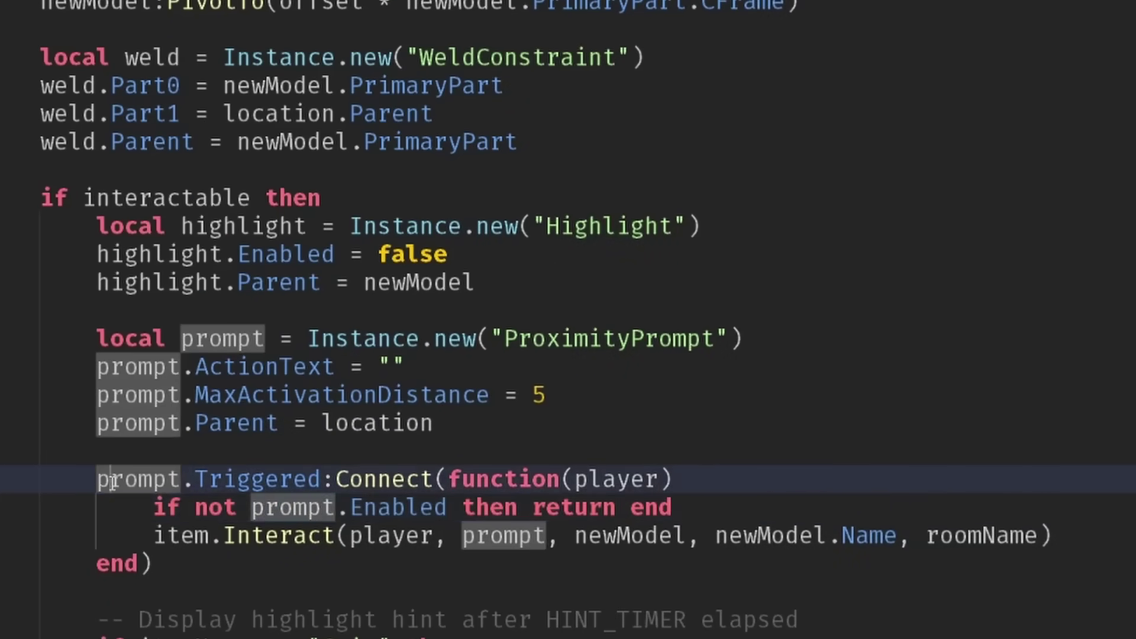
left_click_drag(101, 477, 228, 568)
left_click(282, 569)
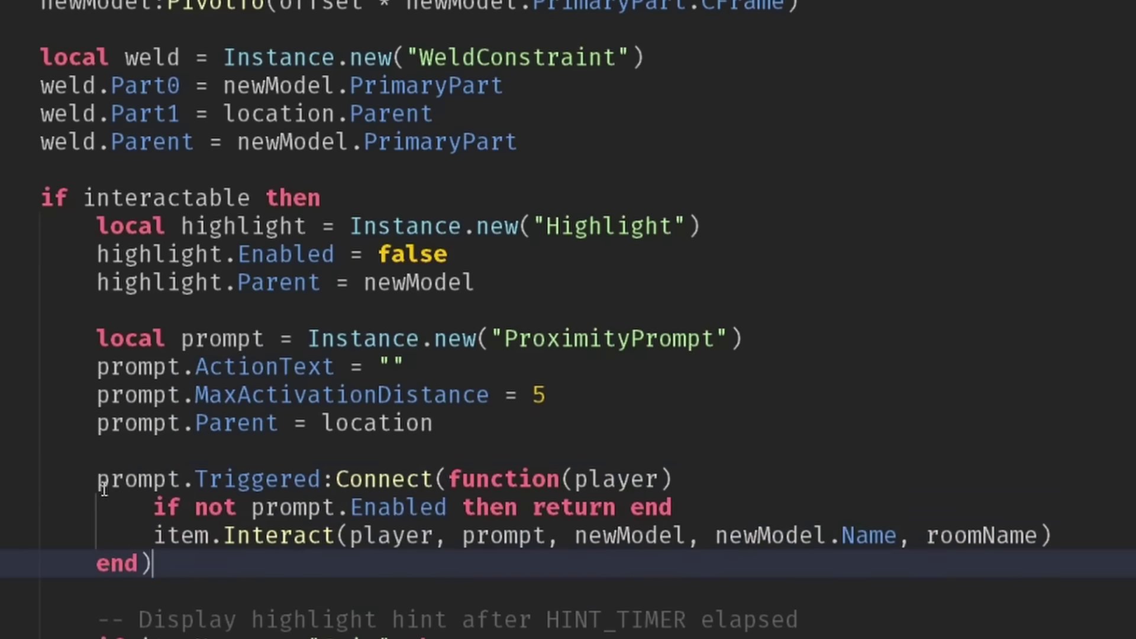
left_click_drag(103, 489, 241, 564)
left_click(238, 551)
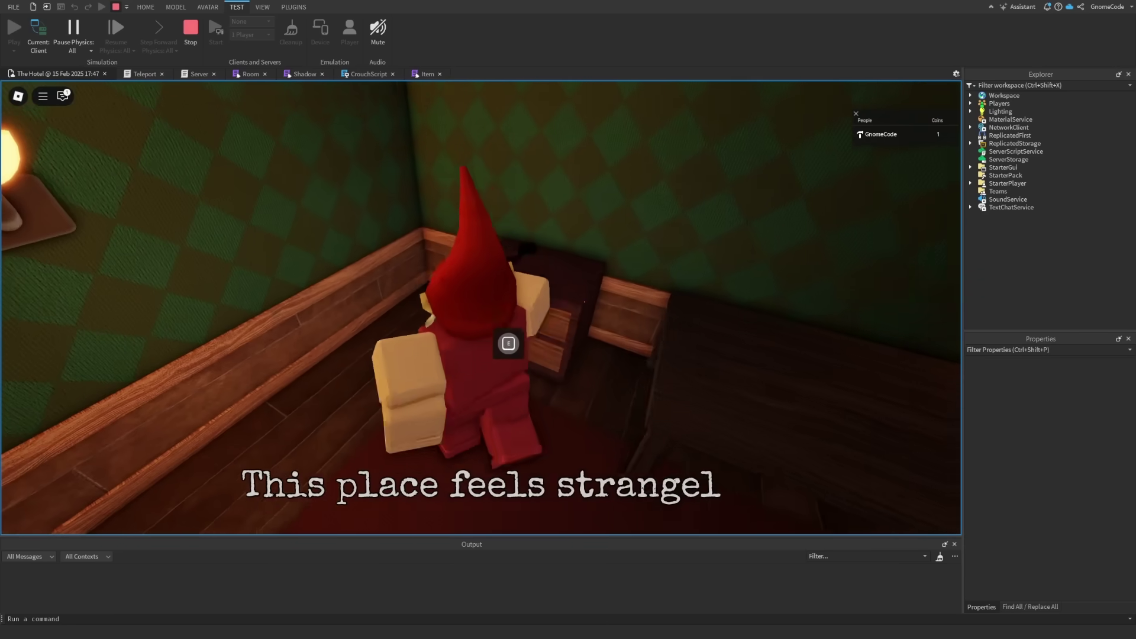
key("e")
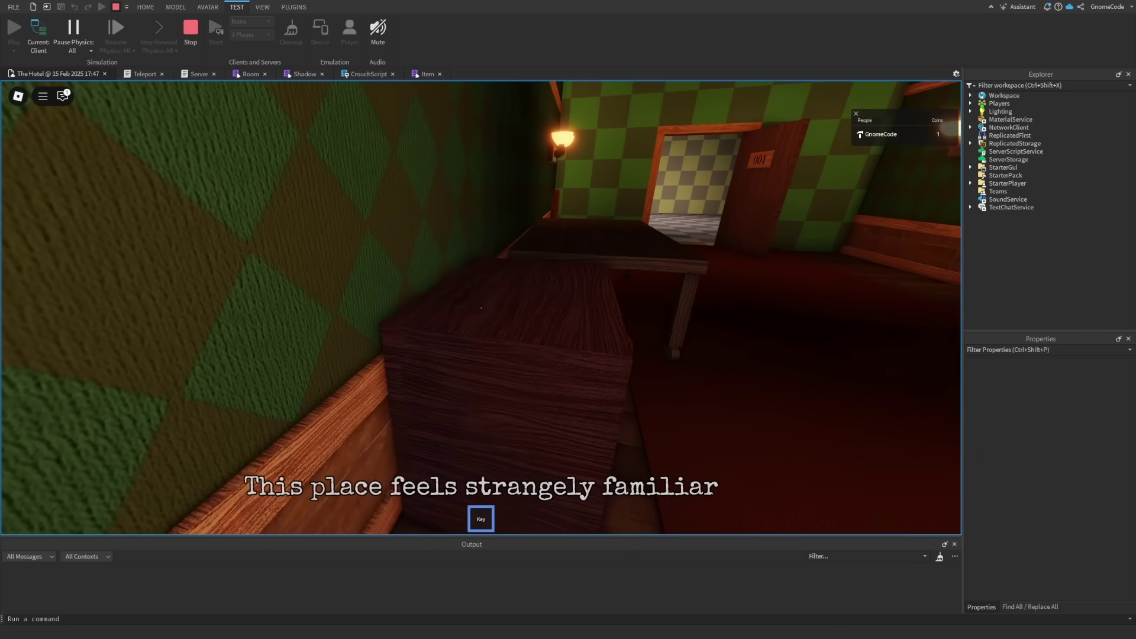
key("w")
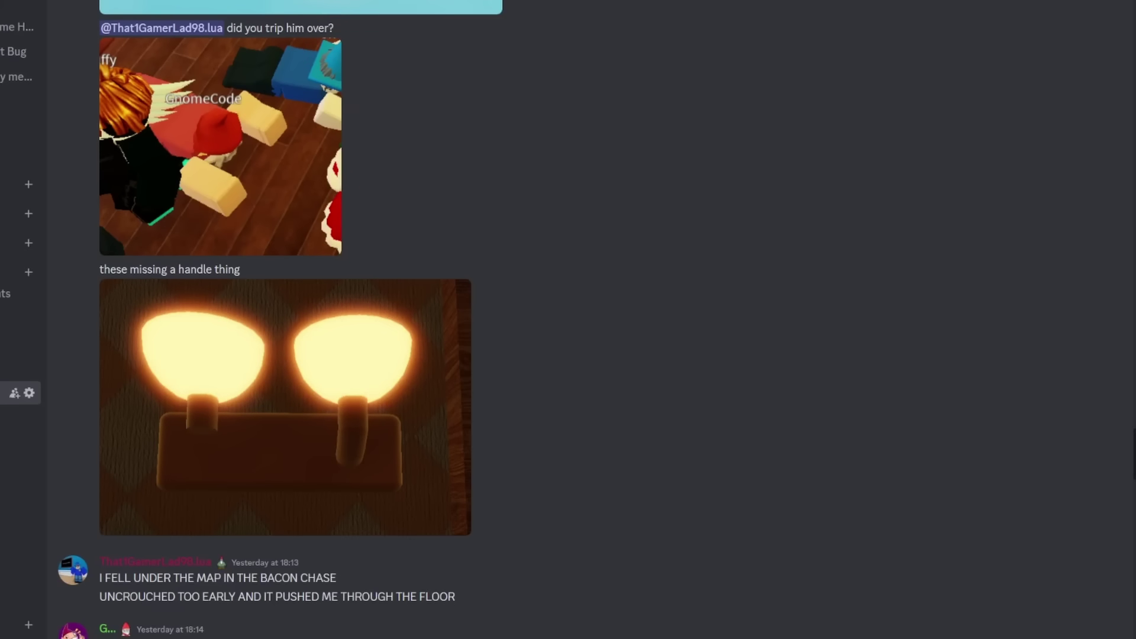
left_click(450, 390)
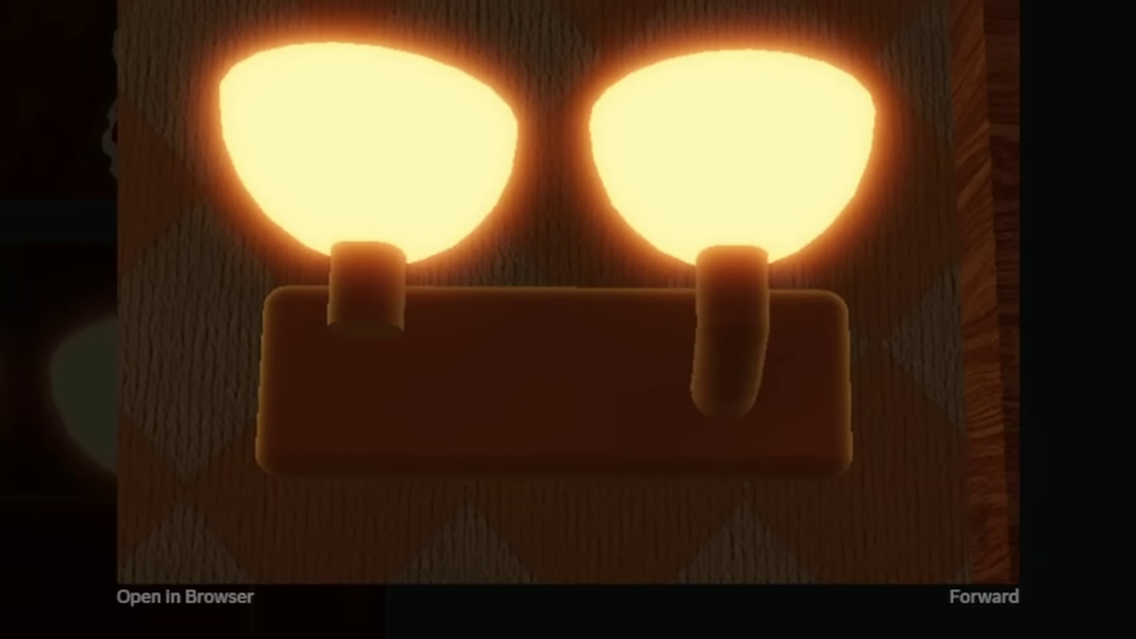
left_click(557, 530)
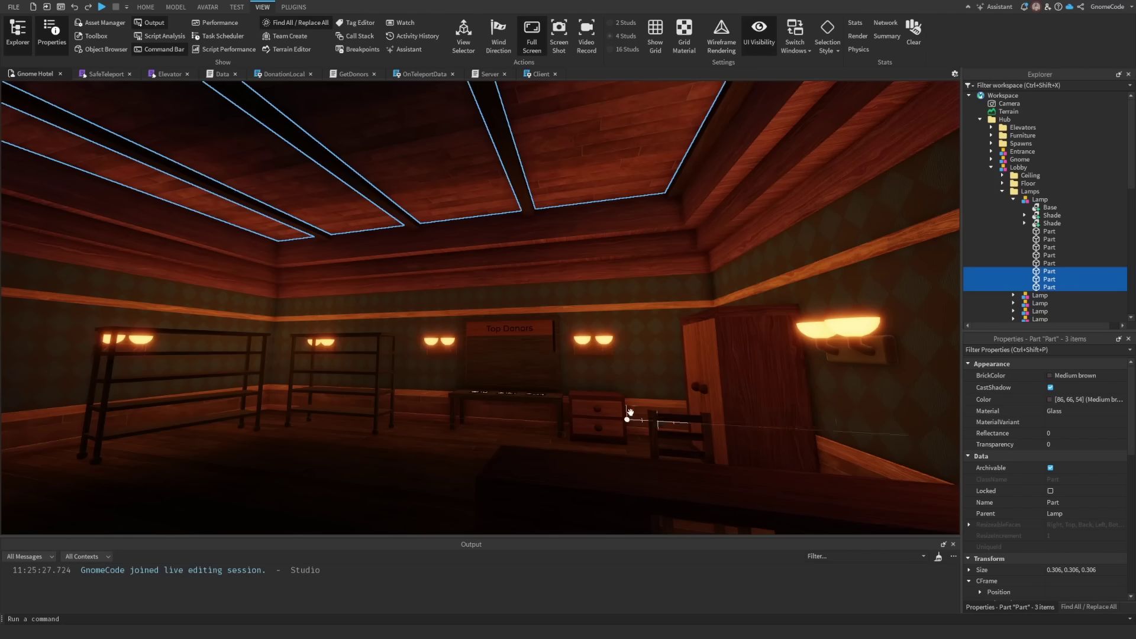
Step: Focus on the selected wall lamp parts and compare the hallway and right-wall lamps
key("f")
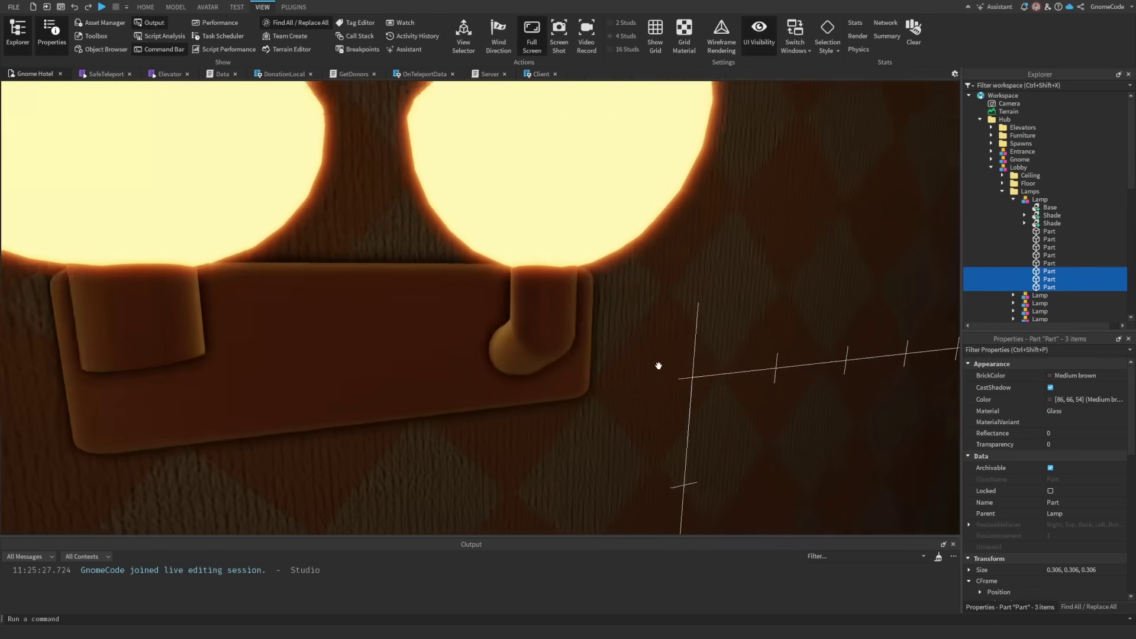
right_click_drag(658, 366, 658, 366)
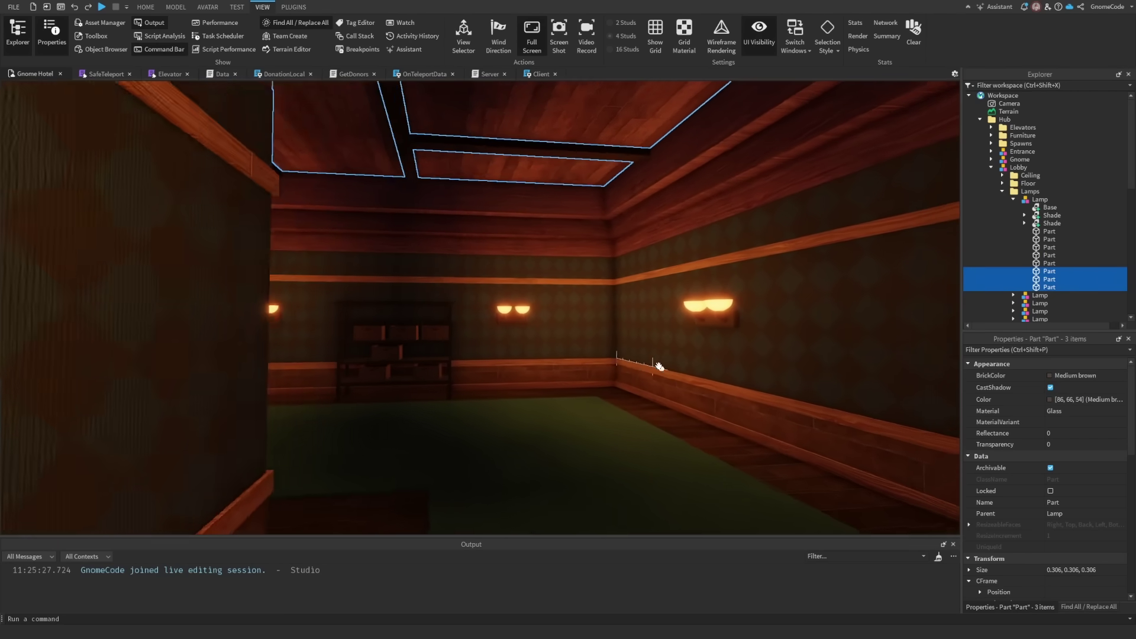
right_click_drag(658, 366, 658, 365)
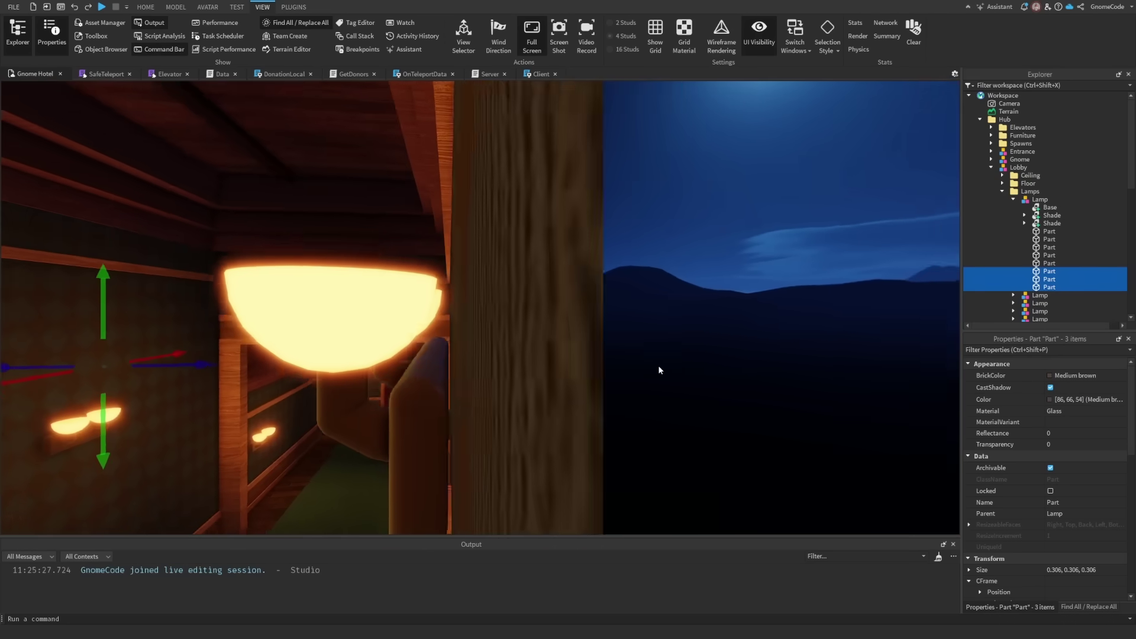
right_click_drag(658, 364, 659, 366)
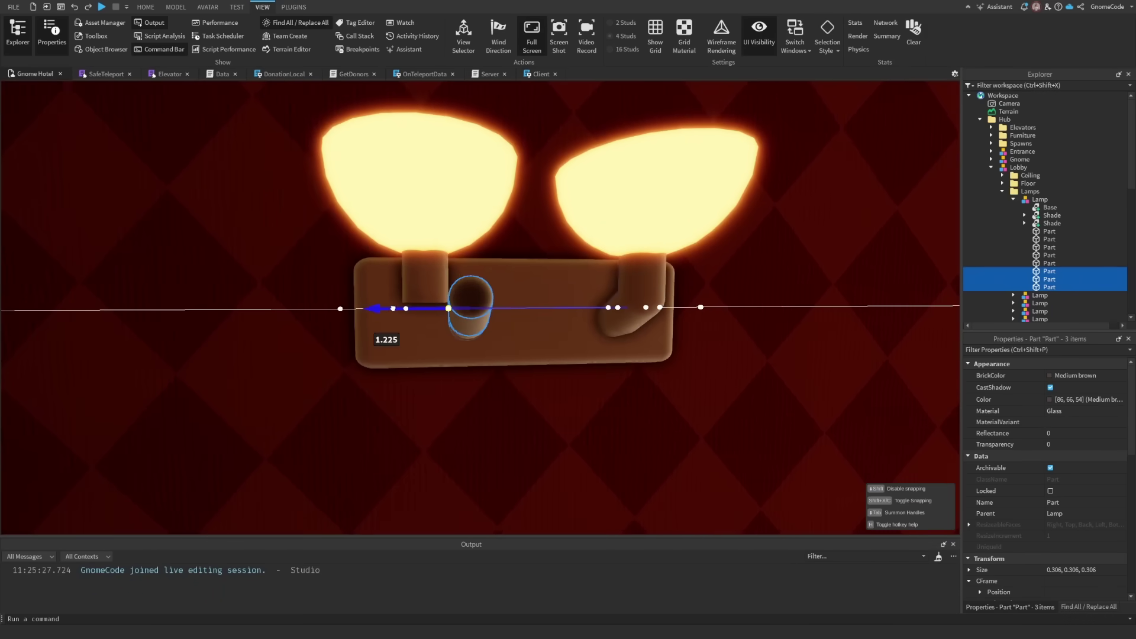
scroll(622, 400, "down", 10)
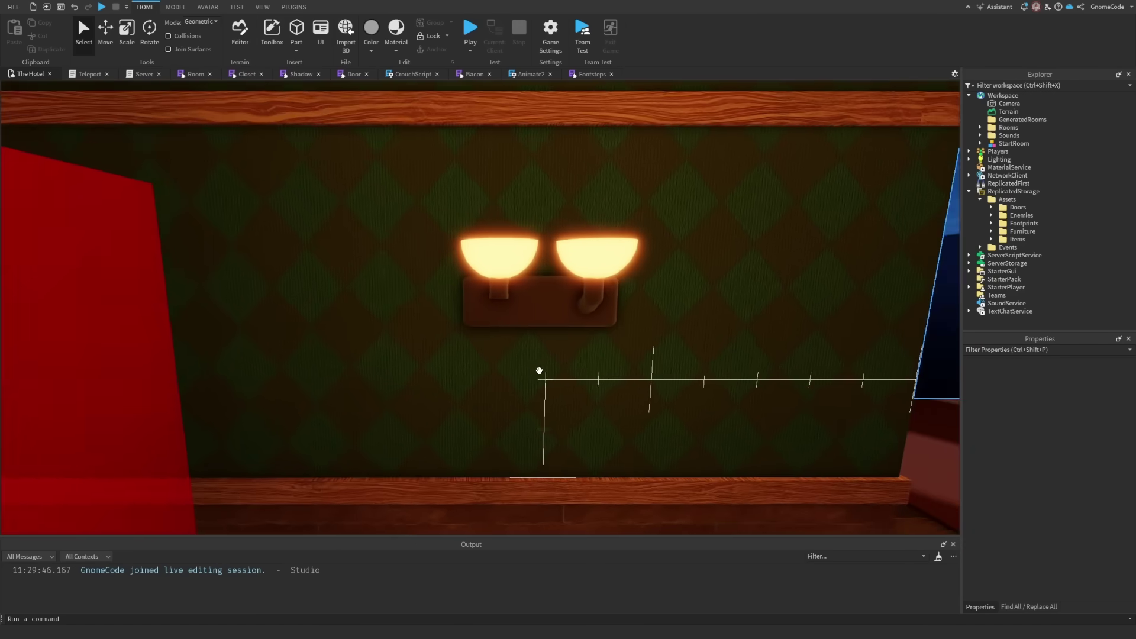
Step: Select the lamp's three elbow parts and duplicate them with Ctrl+D
right_click_drag(539, 371, 539, 371)
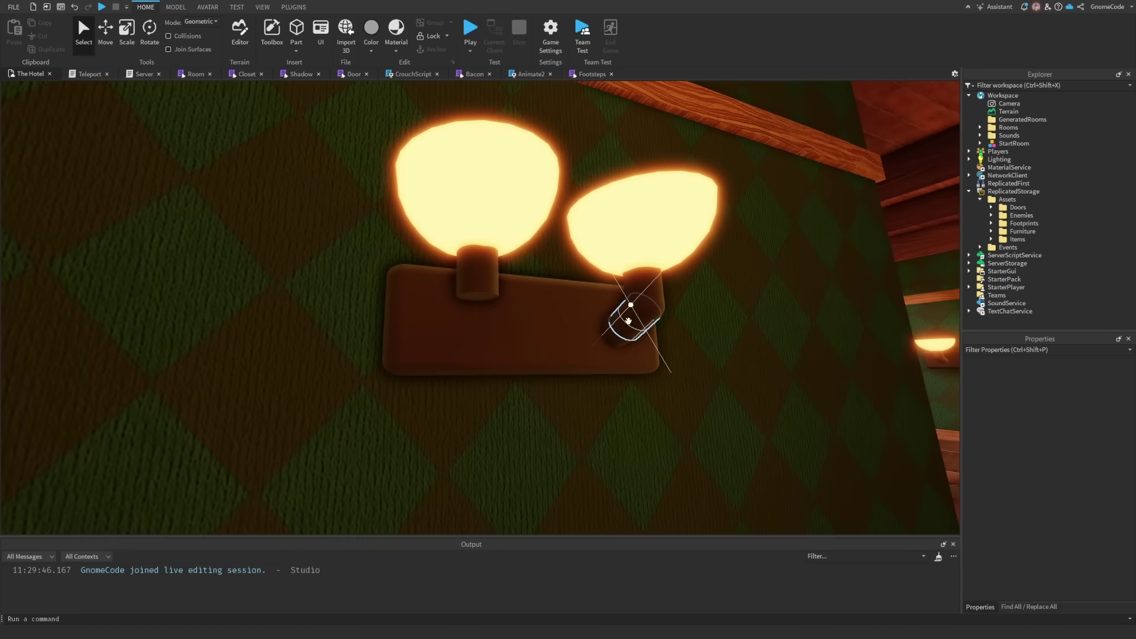
left_click(626, 317)
key("ctrl+2")
key("f")
left_click_drag(575, 410, 548, 351)
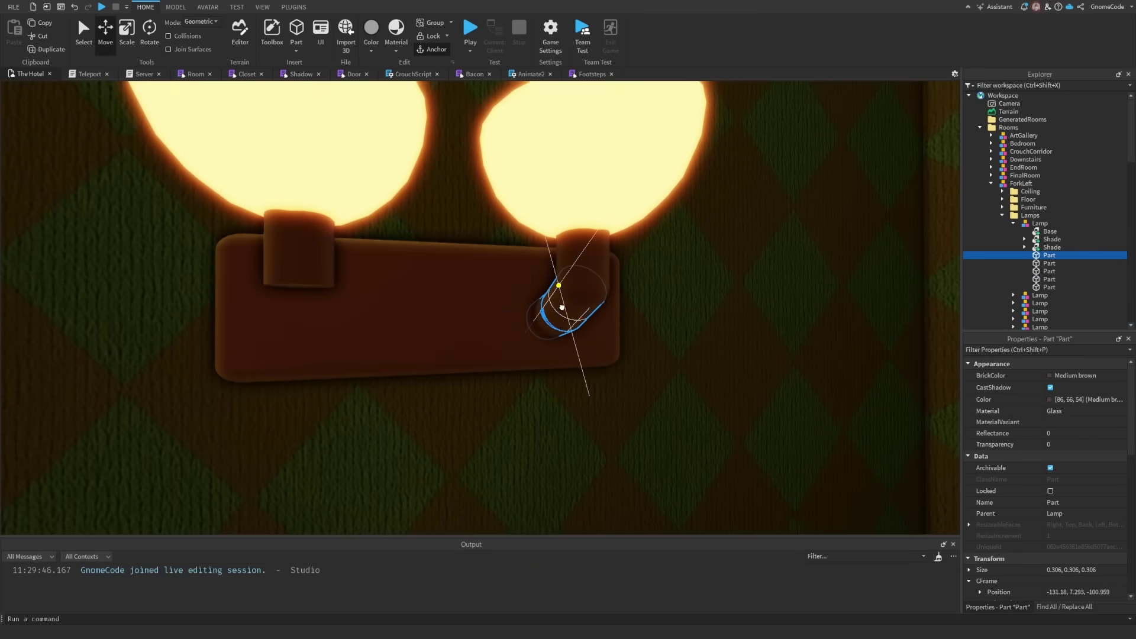
key("ctrl+d")
scroll(484, 379, "down", 10)
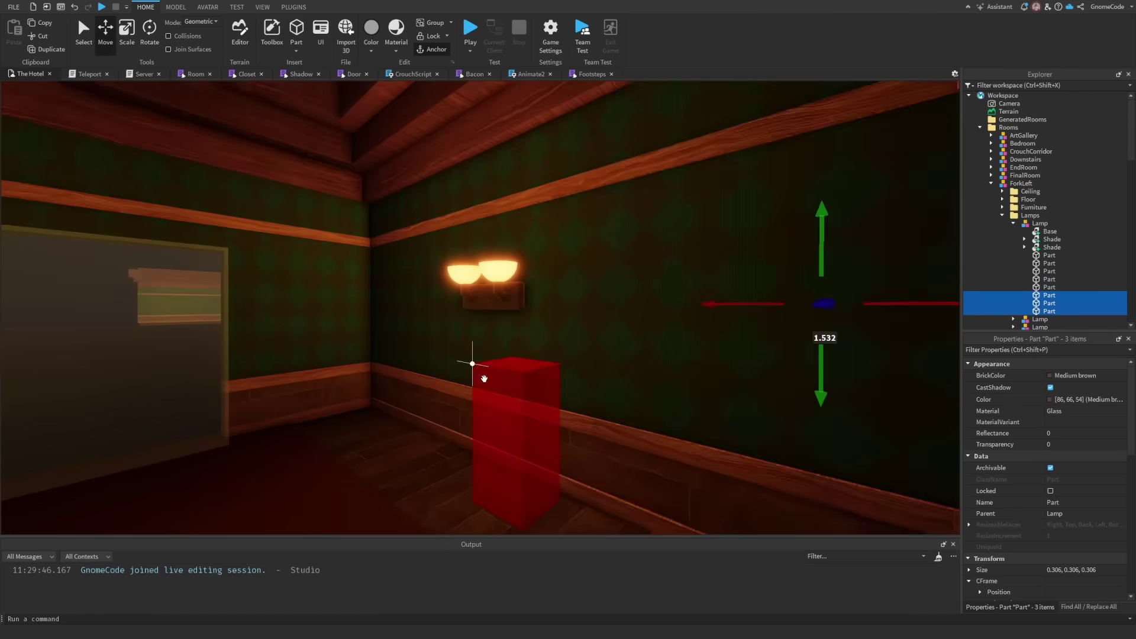
key("f")
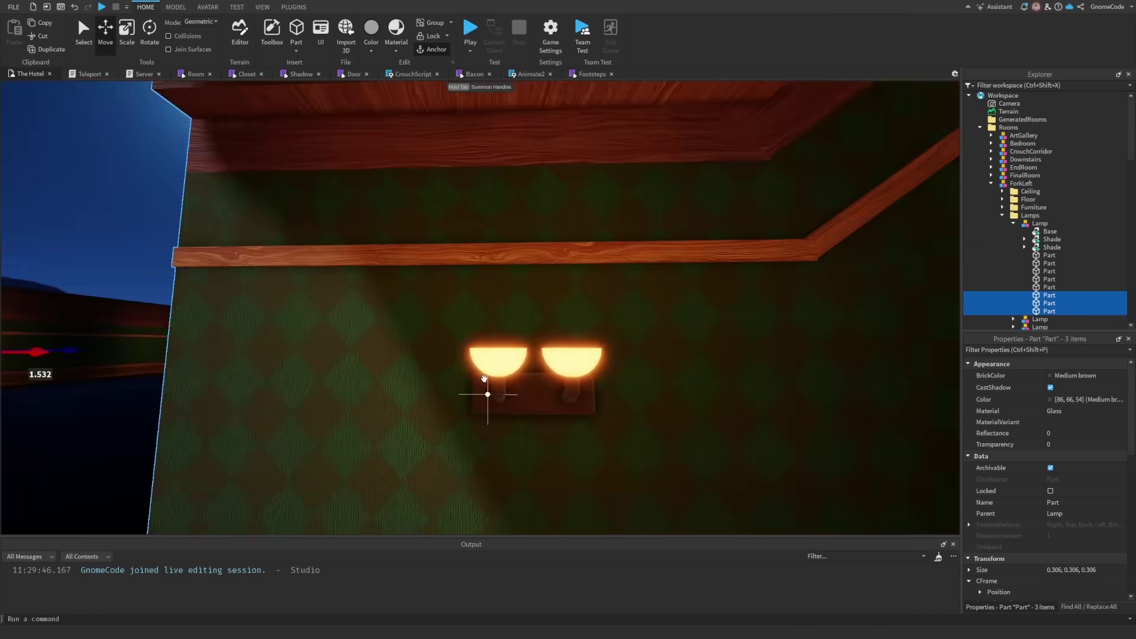
Step: Select the Upstairs lamp's elbow parts, then undo back through lamp selections to the RightSnake lamp
left_click(540, 292)
left_click(530, 353, "ctrl")
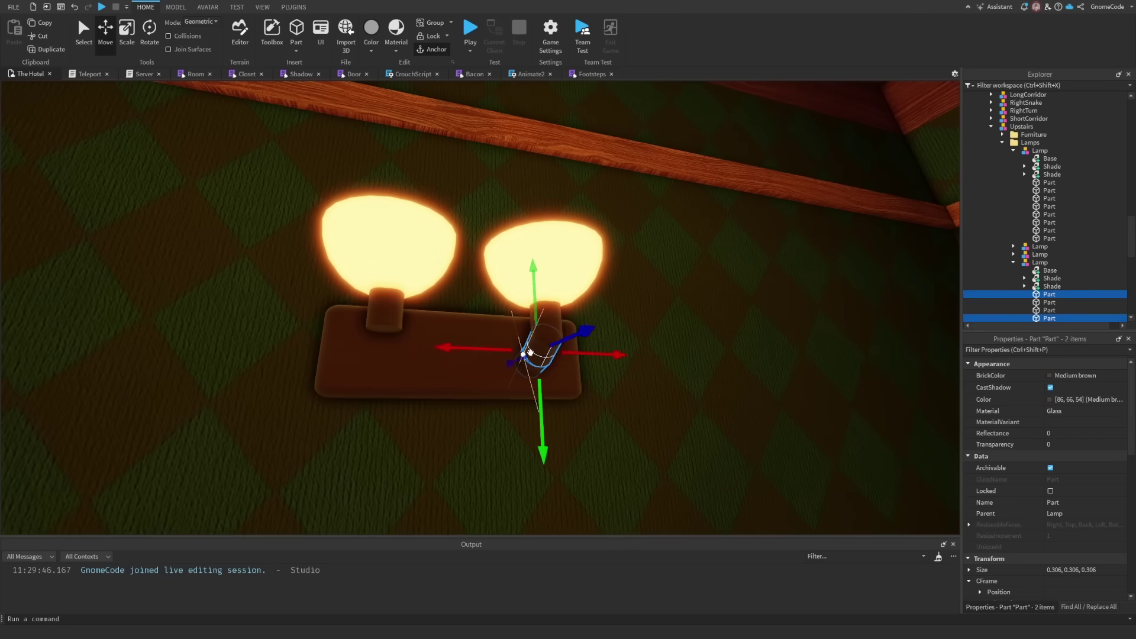
key("ctrl+z")
key("f")
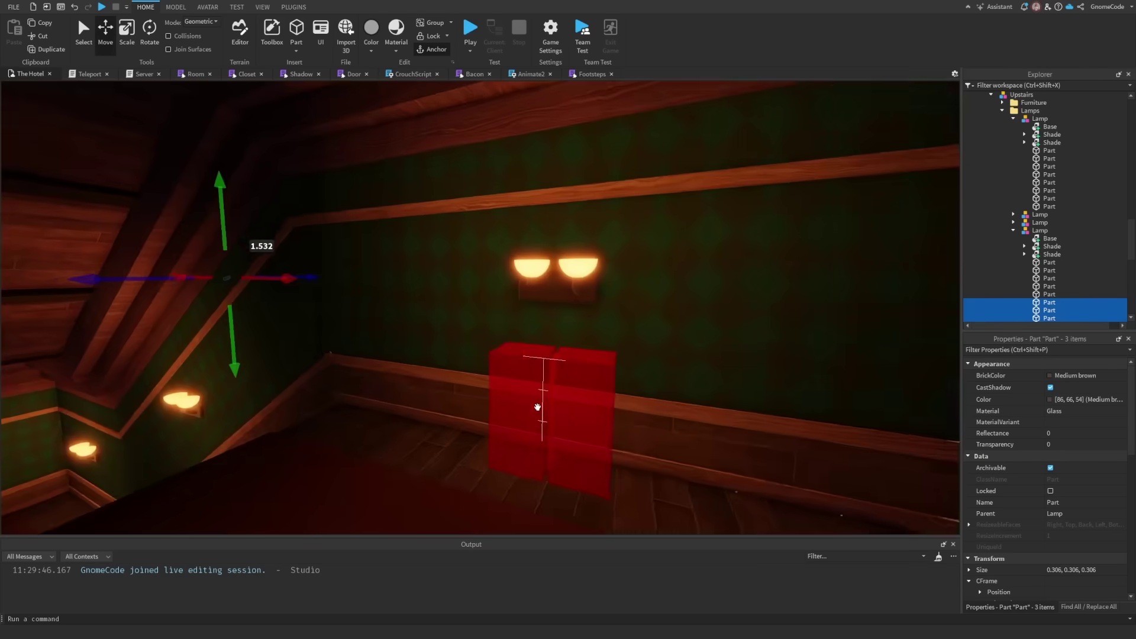
key("ctrl+z")
key("f")
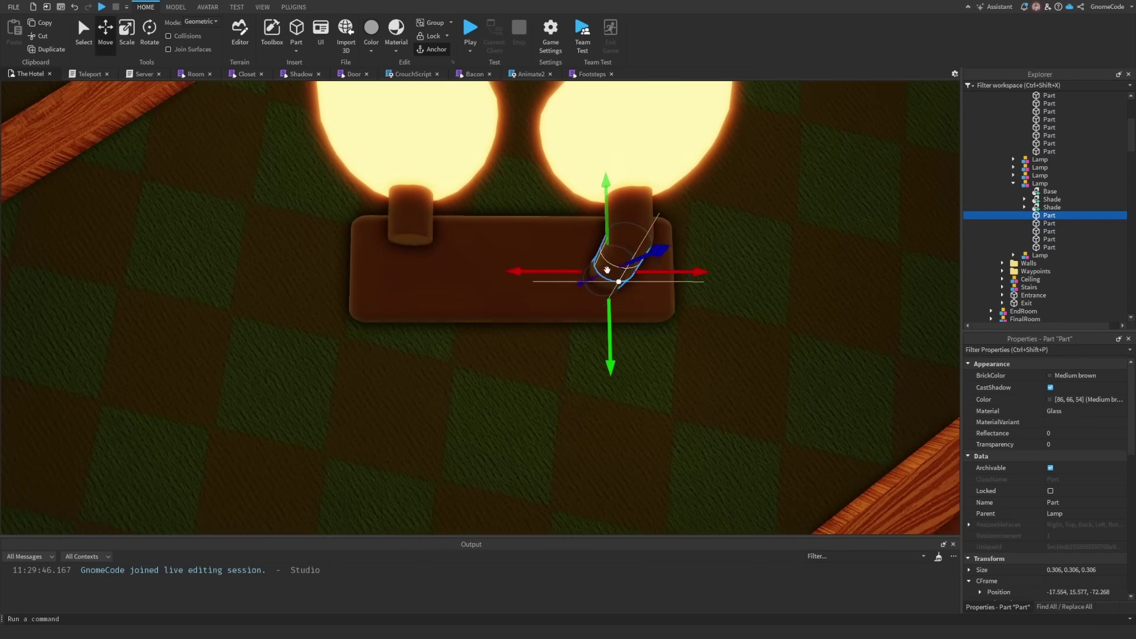
key("ctrl+z")
key("f")
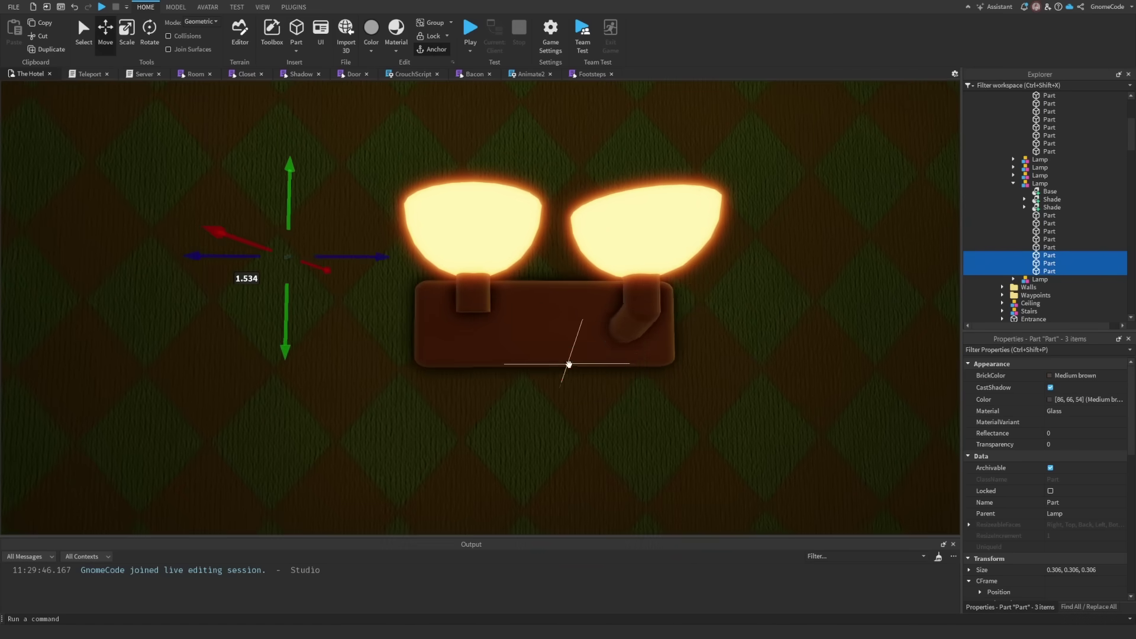
key("ctrl+z")
key("f")
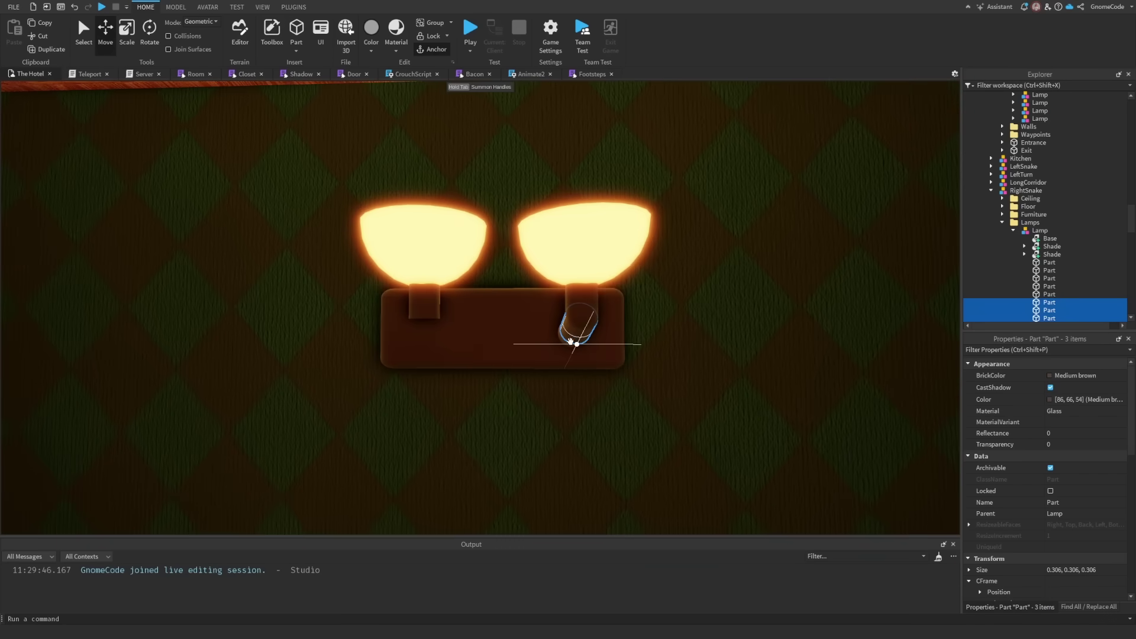
Step: Keep undoing through the LeftTurn, RightTurn and ShortCorridor lamps' elbow parts, focusing each
key("ctrl+z")
key("f")
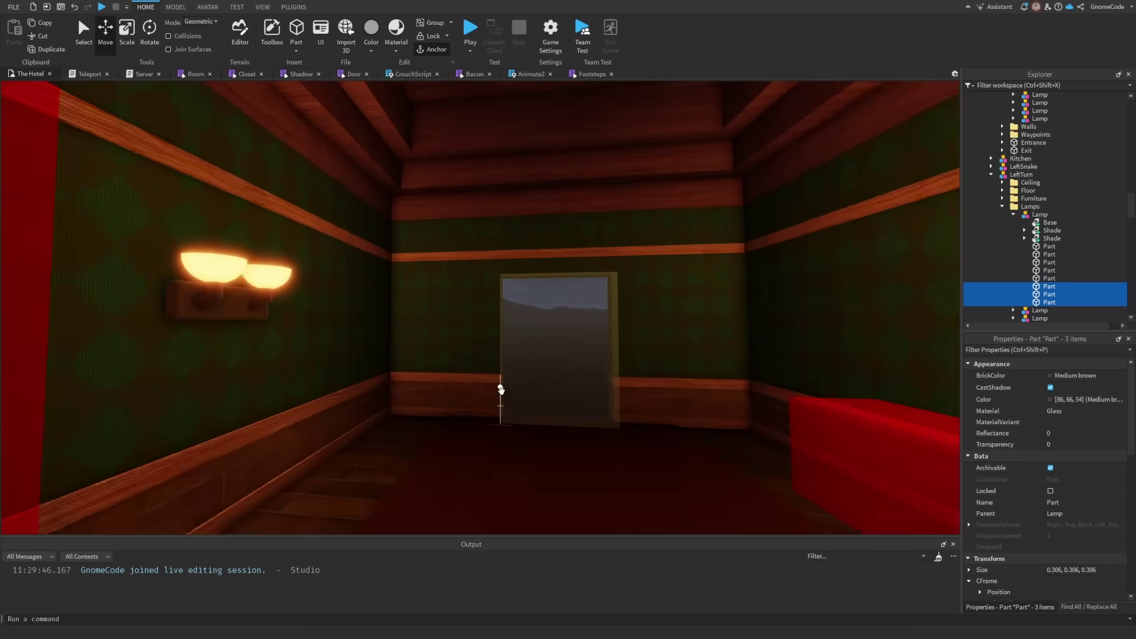
key("ctrl+z")
key("f")
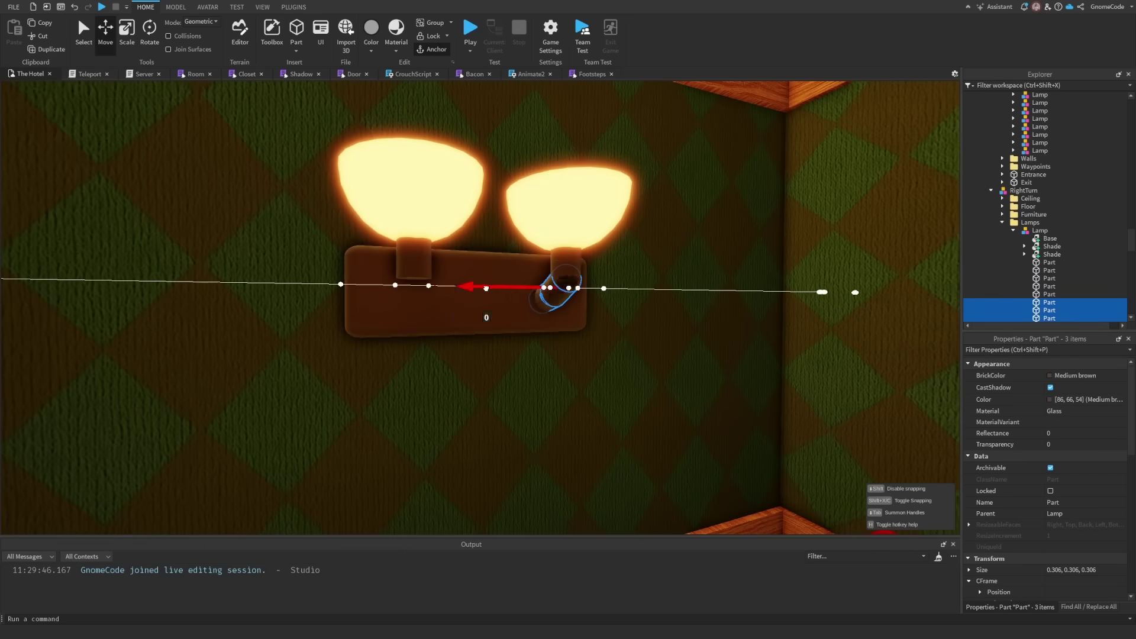
key("ctrl+z")
key("f")
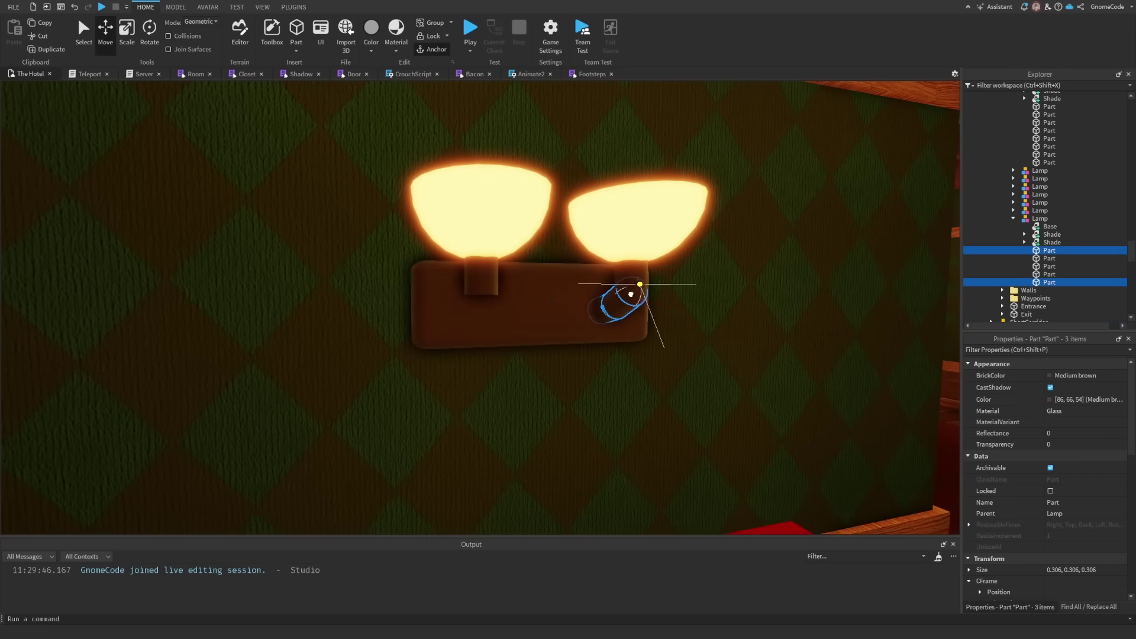
key("ctrl+z")
key("f")
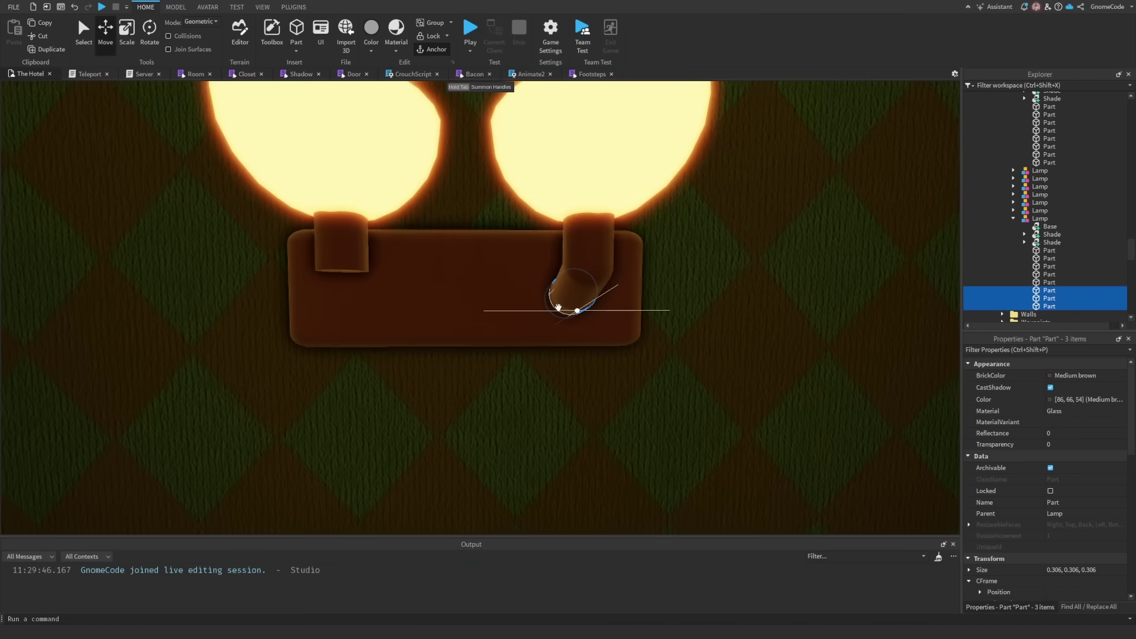
key("ctrl+z")
key("ctrl+z")
key("ctrl+z")
key("f")
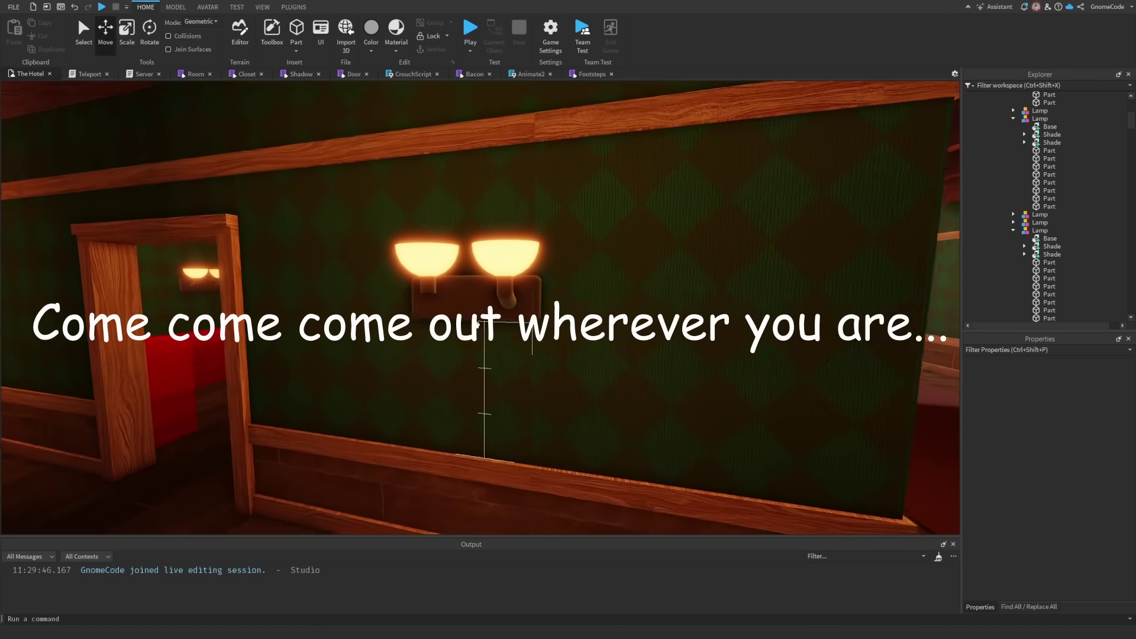
Step: Move the Bedroom lamp's three elbow parts 1.532 studs under the other shade
left_click(493, 270)
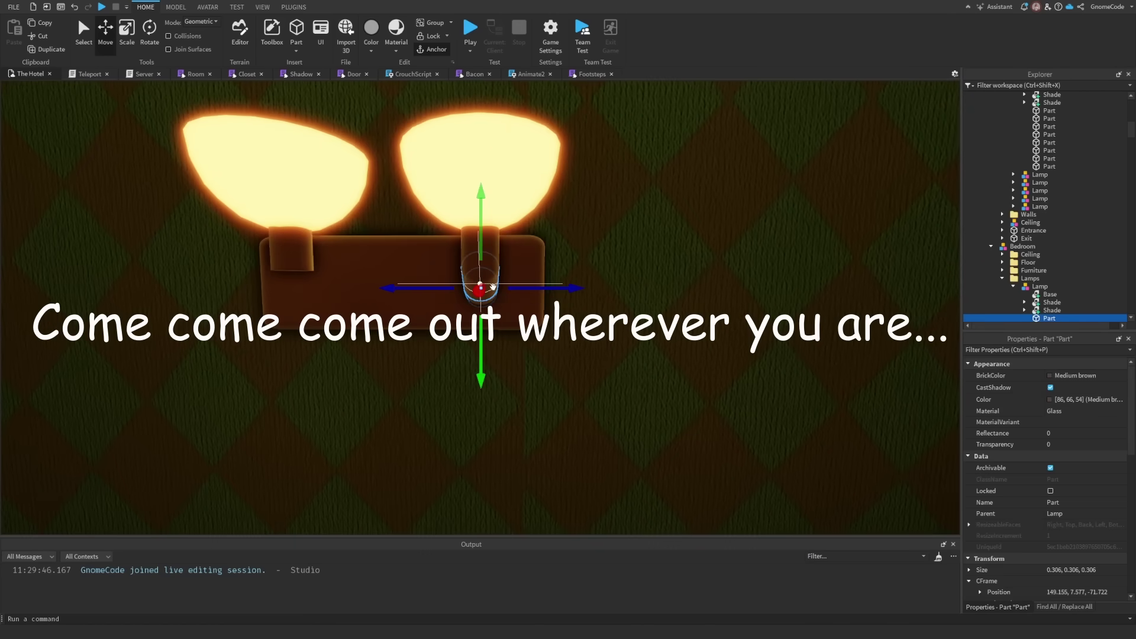
left_click(493, 271, "ctrl")
left_click(514, 288, "ctrl")
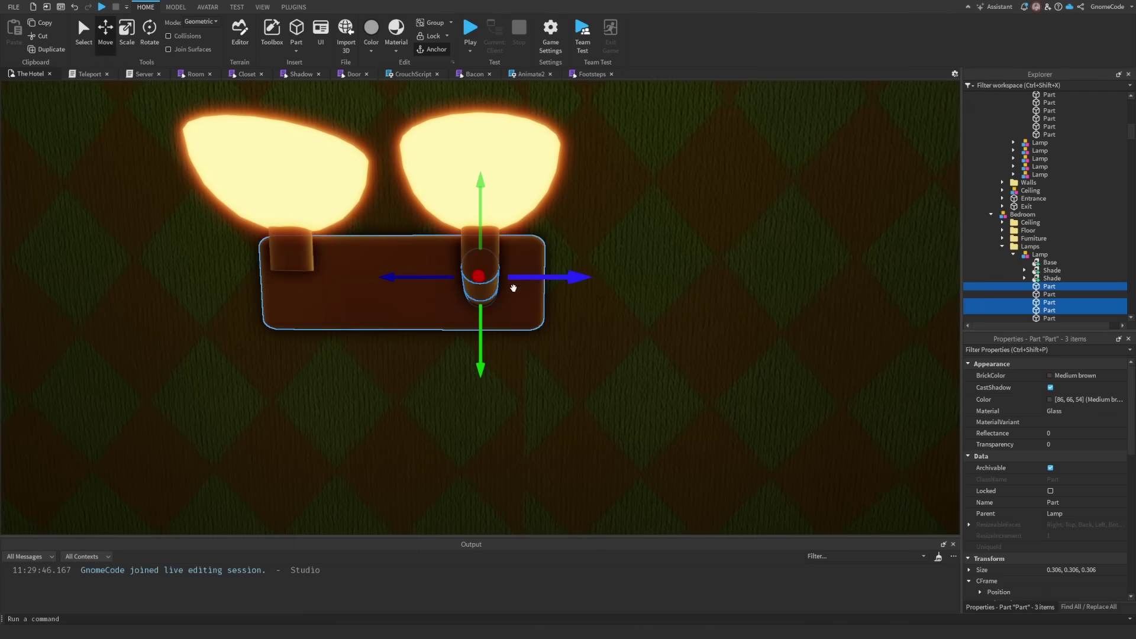
left_click_drag(540, 277, 358, 275)
mouse_move(599, 362)
right_mouse_down()
mouse_move(599, 375)
mouse_move(599, 365)
right_mouse_up()
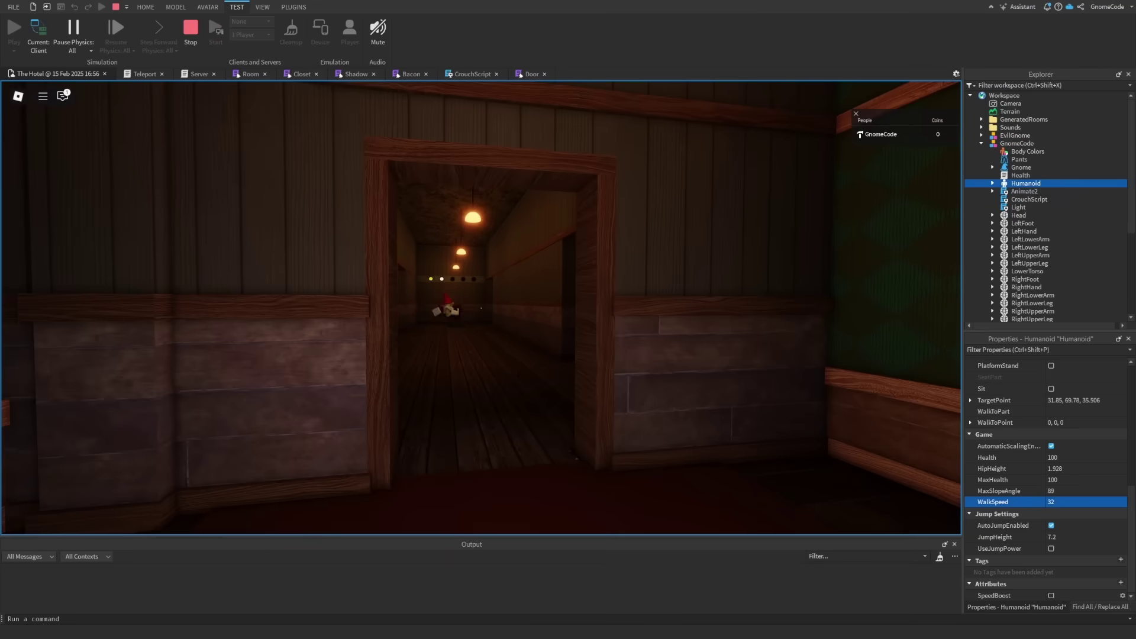
Step: Walk the gnome toward the double-door room, then reset the character
key("w")
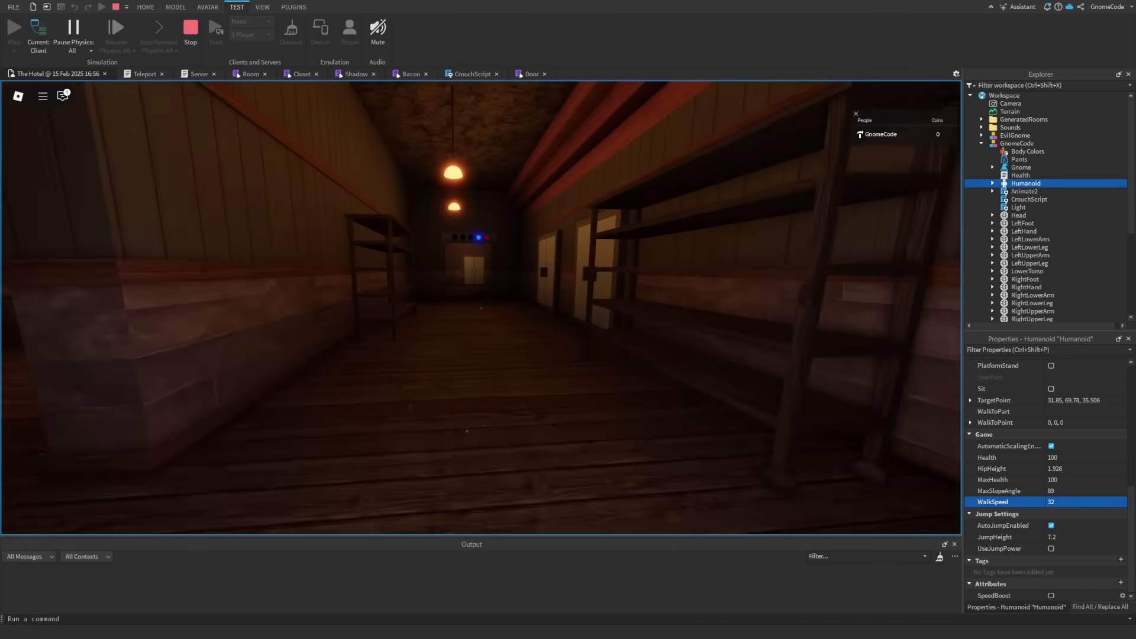
key("w")
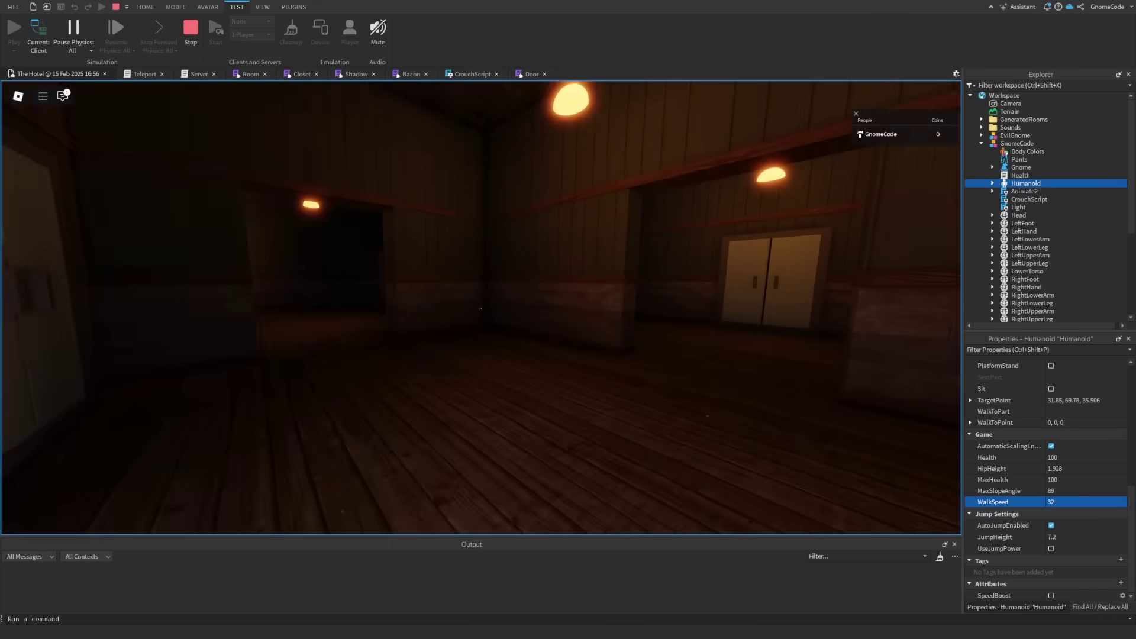
key("1")
key("s")
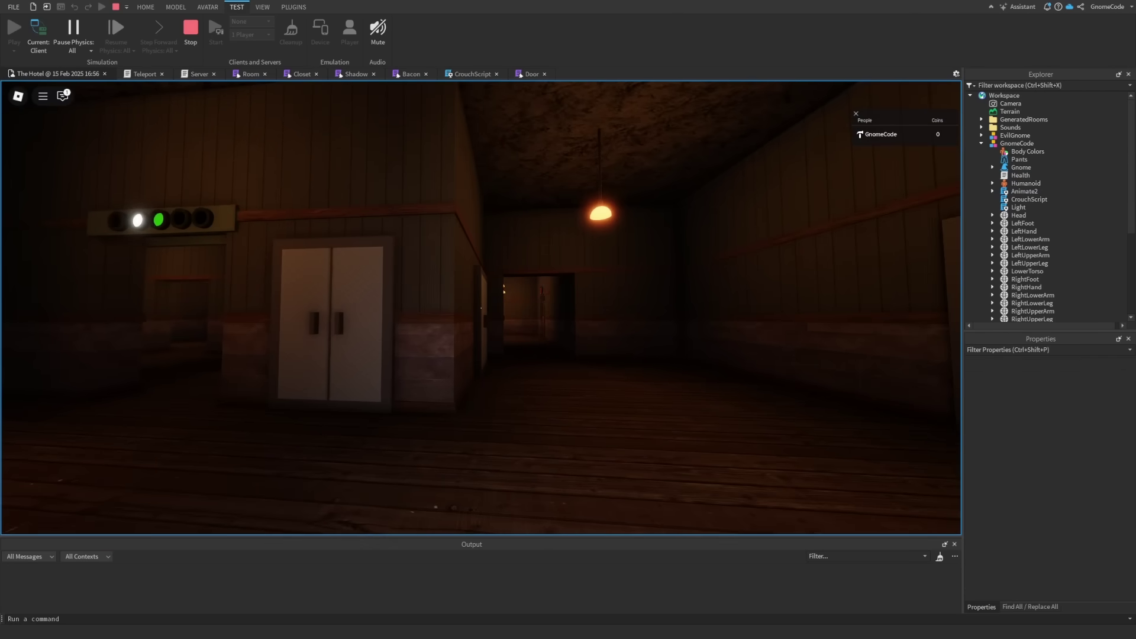
key("w")
key("Escape")
key("Return")
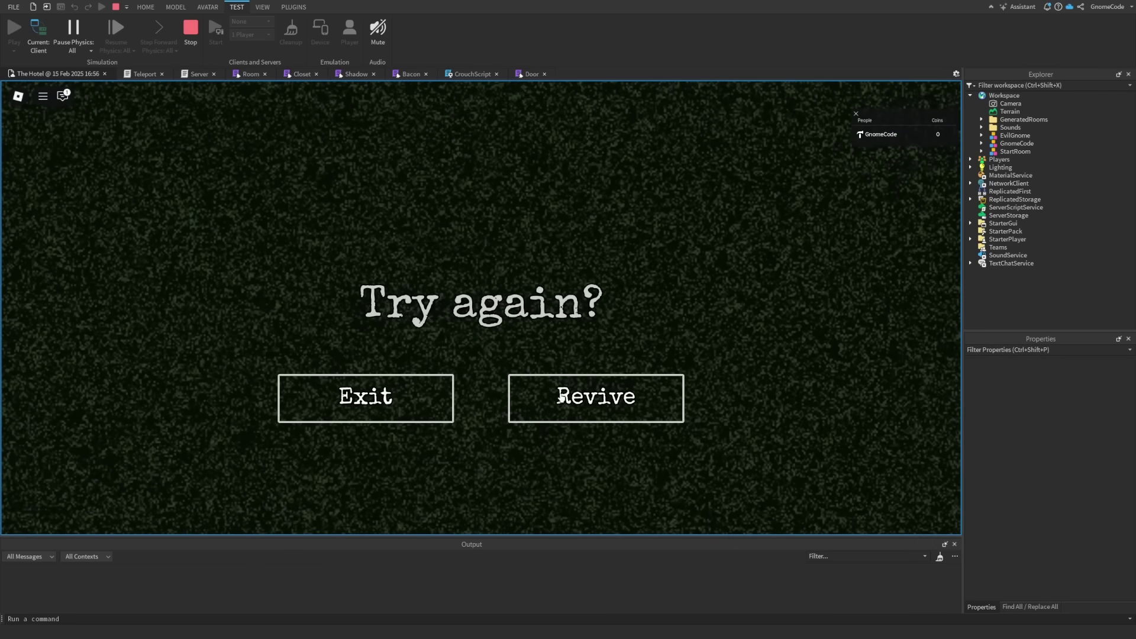
Step: Test-buy a Revive after dying and walk the respawned gnome into the next room
left_click(564, 398)
left_click(528, 349)
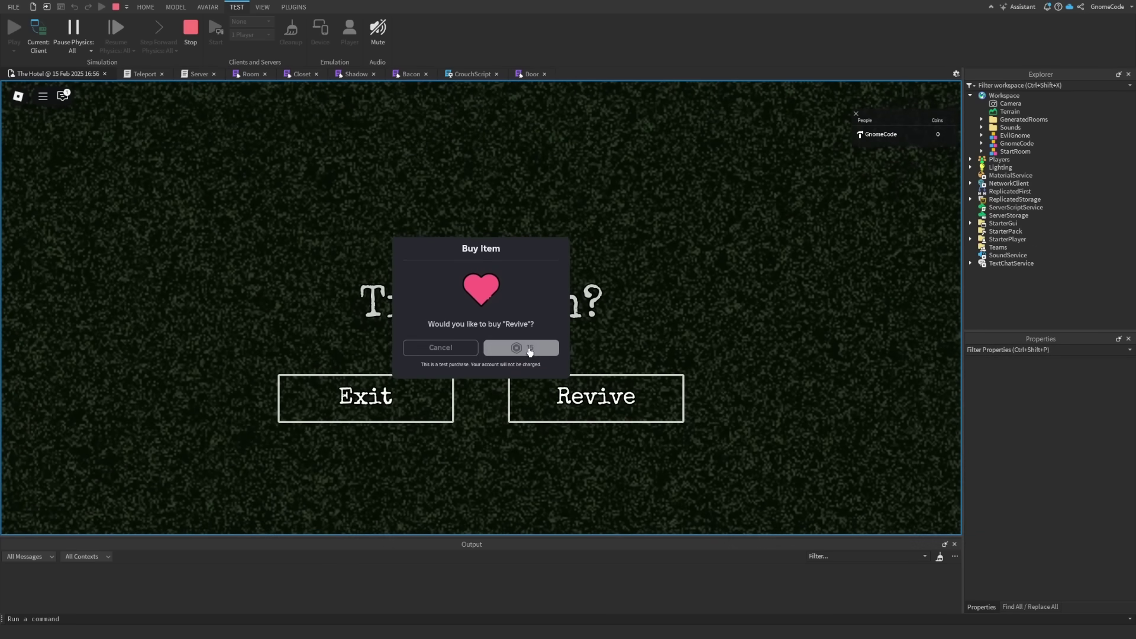
left_click(527, 333)
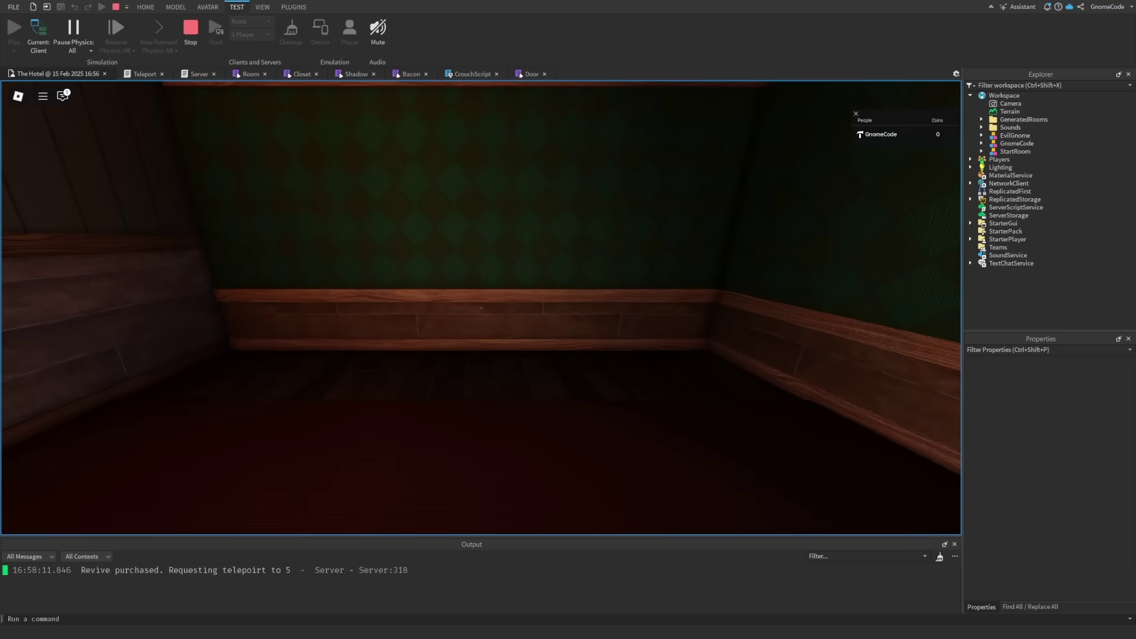
key("w")
key("w")
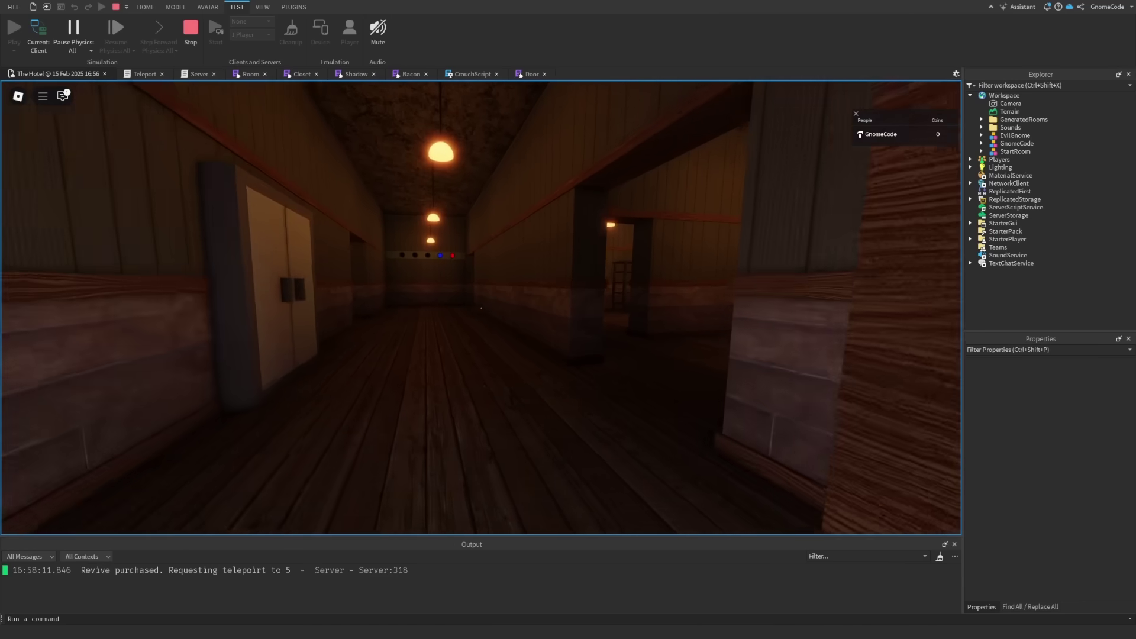
key("w")
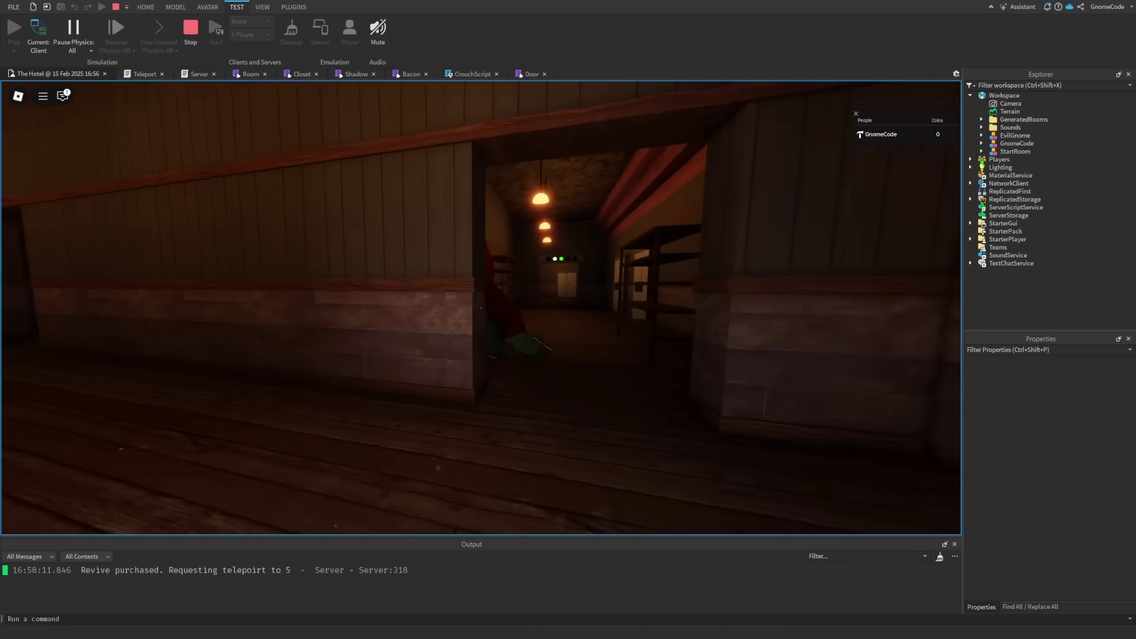
key("w")
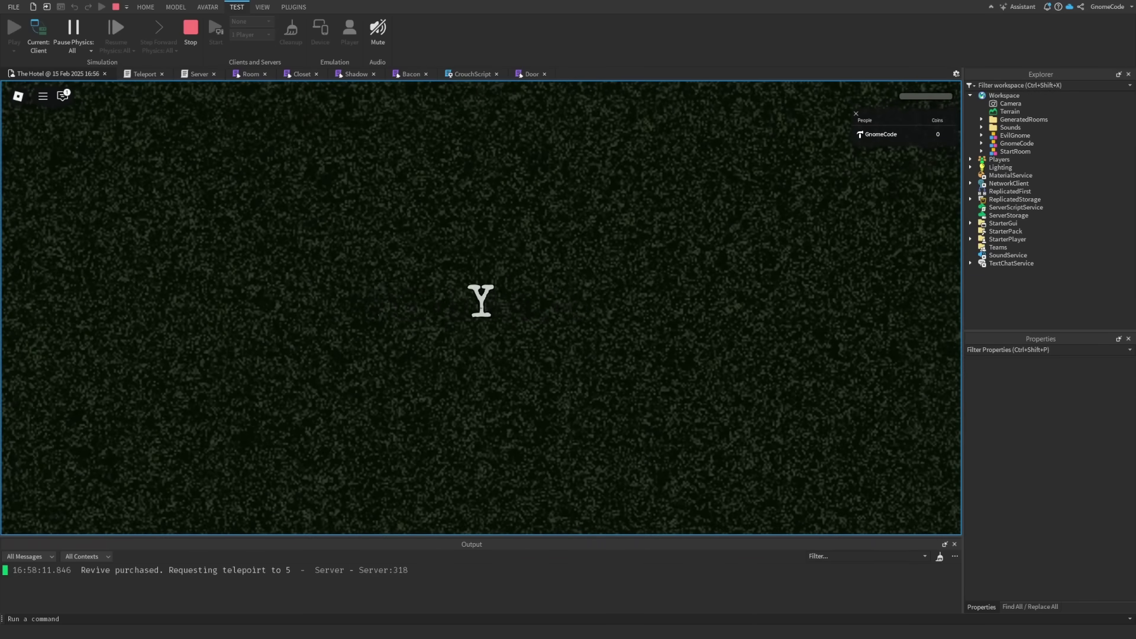
Step: Leave the play test and scroll to the Revive handler in the Server script
key("Escape")
key("l")
key("Return")
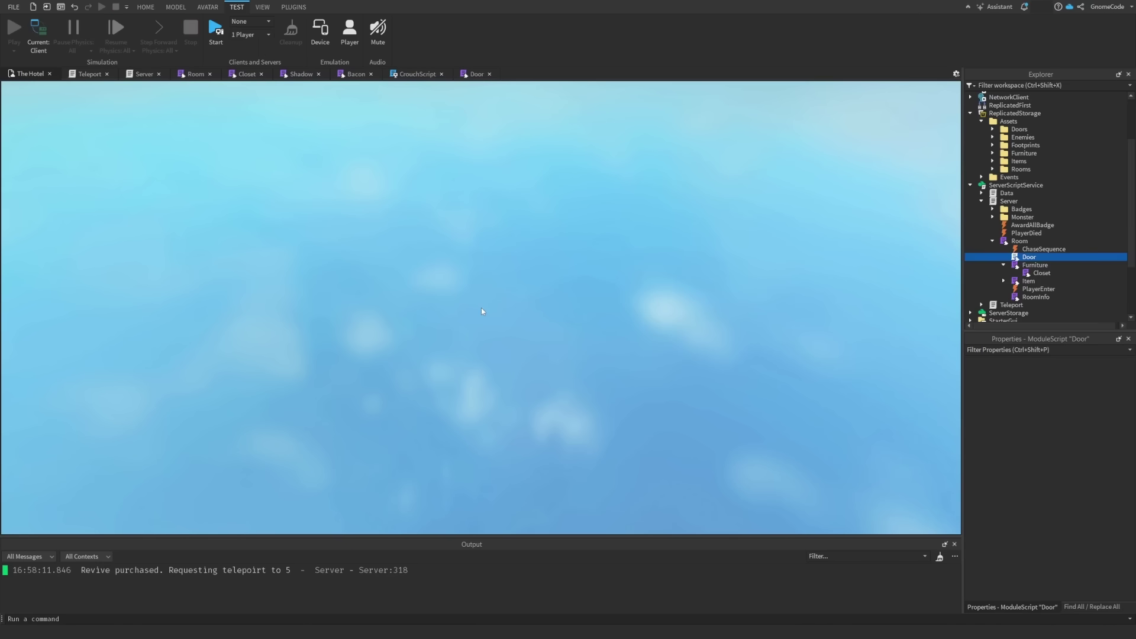
scroll(935, 414, "down", 15)
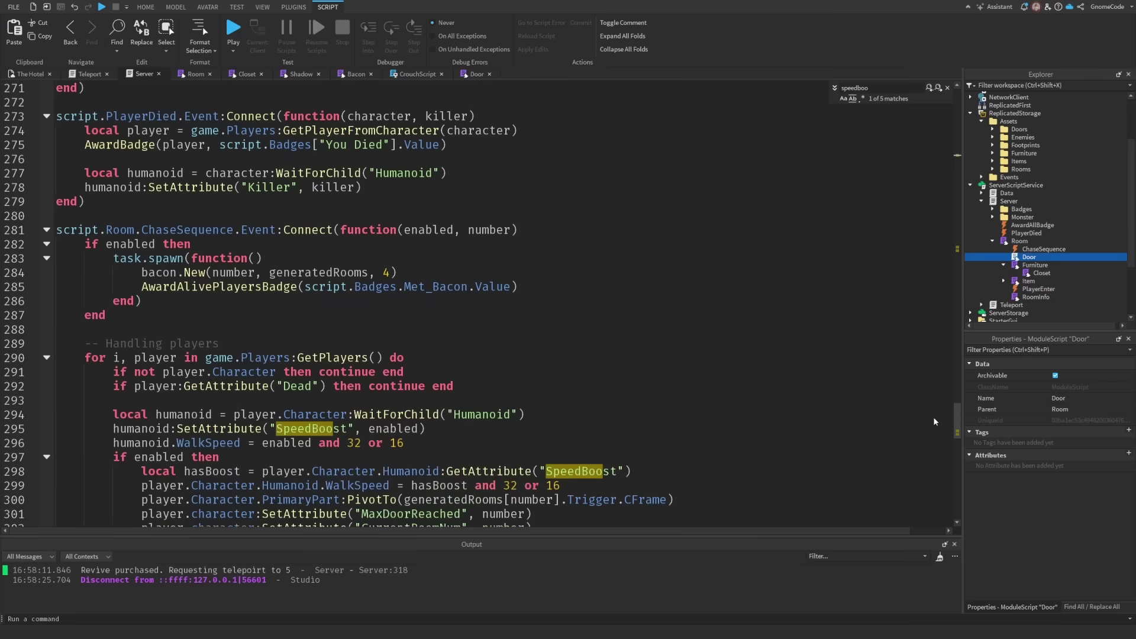
scroll(926, 450, "down", 2)
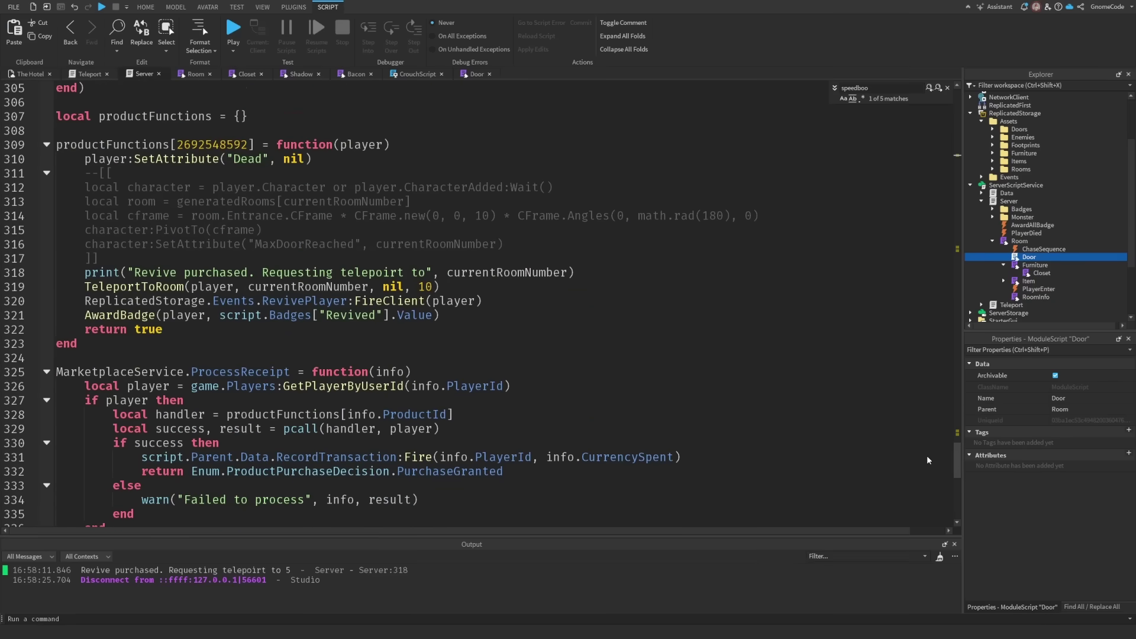
Step: Delete the revive print line and the commented-out teleport block on lines 311–317
left_click_drag(566, 243, 85, 187)
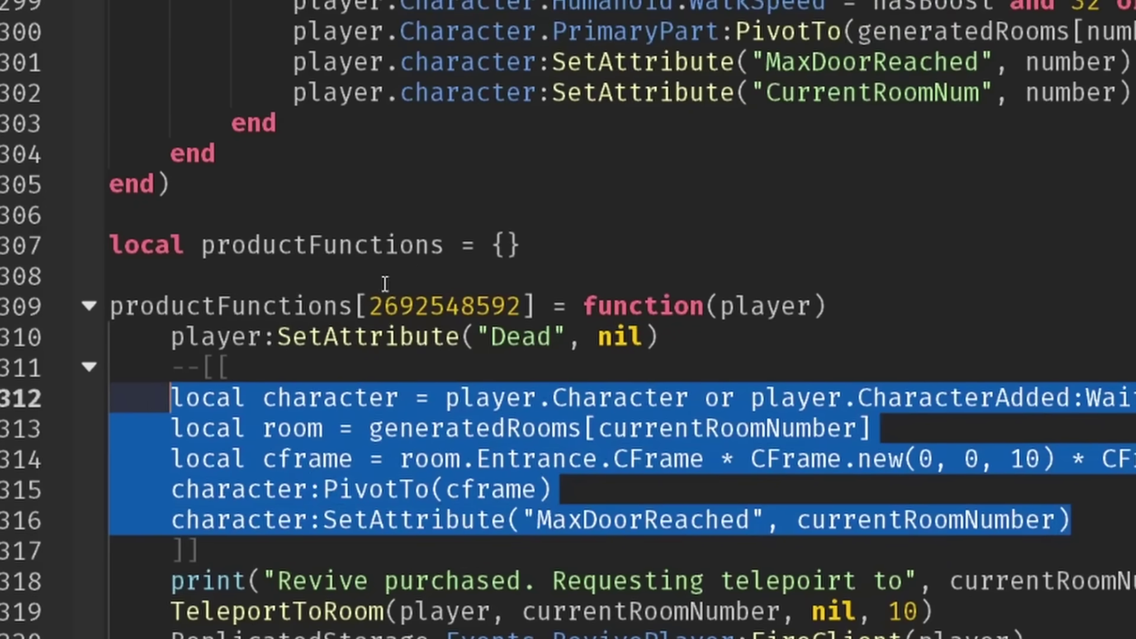
left_click(385, 284)
key("Down")
key("Down")
key("Down")
key("Down")
key("Down")
key("Down")
key("Down")
key("Down")
key("Down")
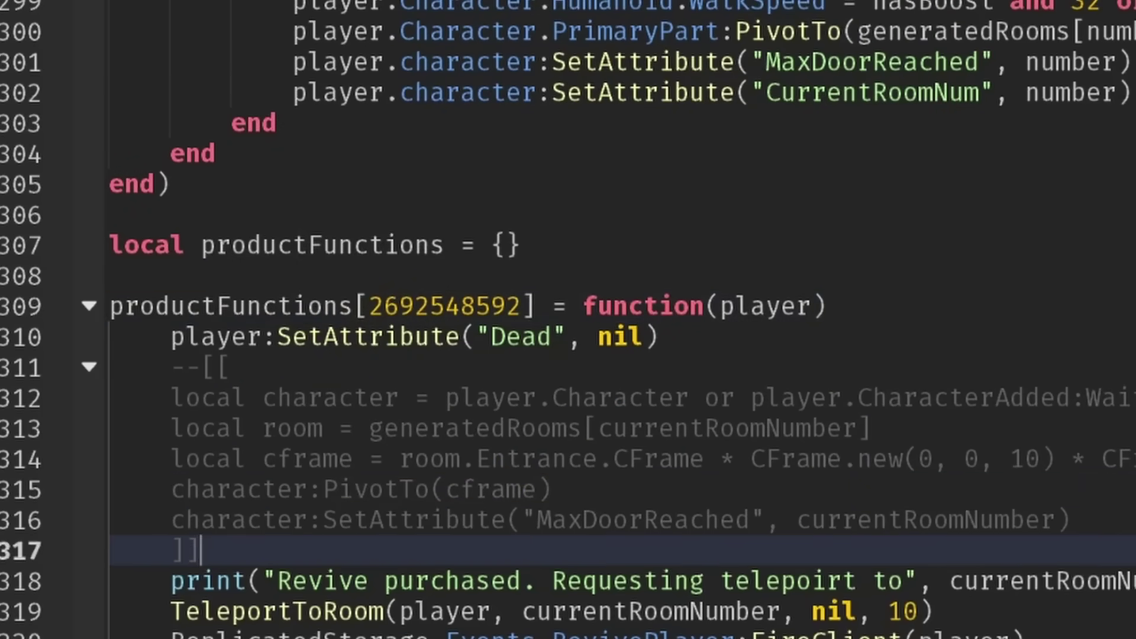
key("shift+Down")
key("shift+End")
key("BackSpace")
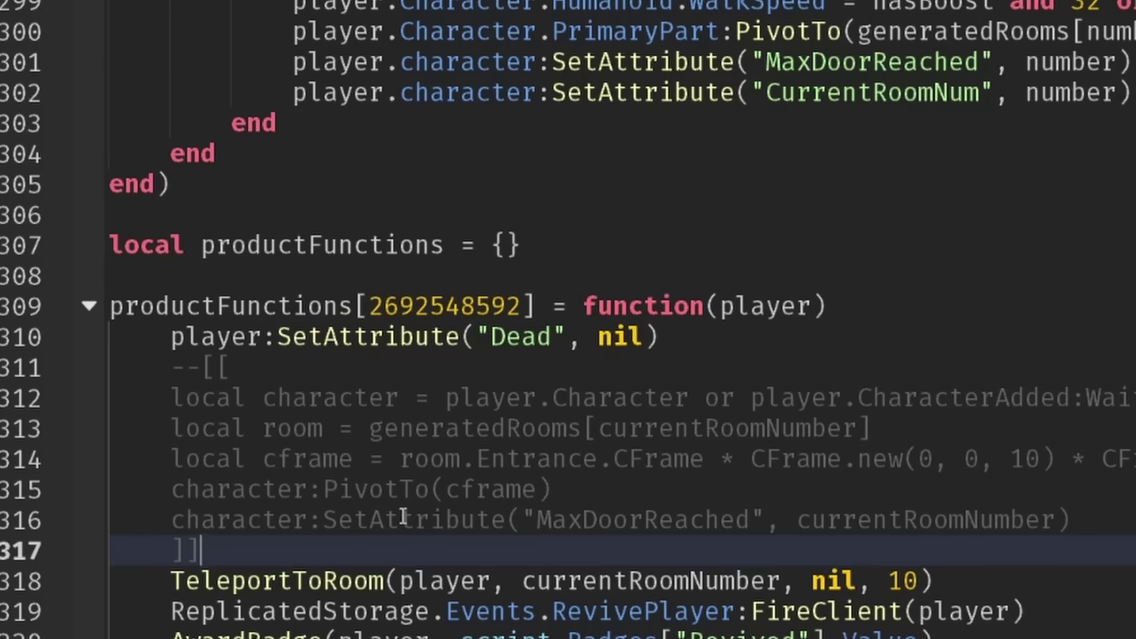
left_click_drag(259, 544, 88, 367)
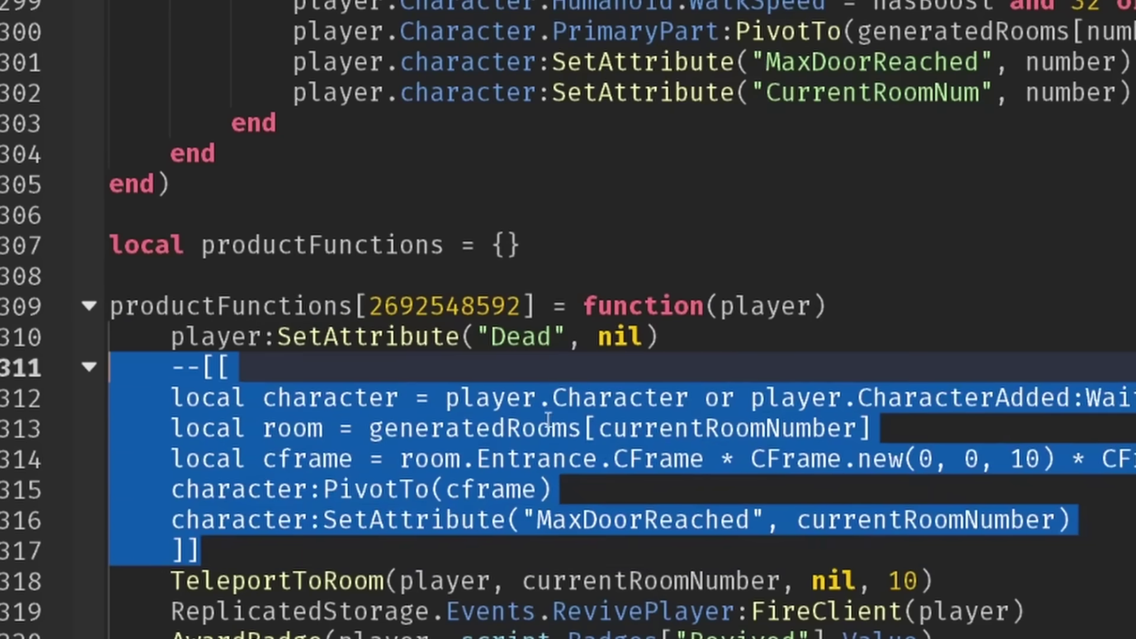
key("BackSpace")
key("BackSpace")
double_click(295, 395)
double_click(324, 361)
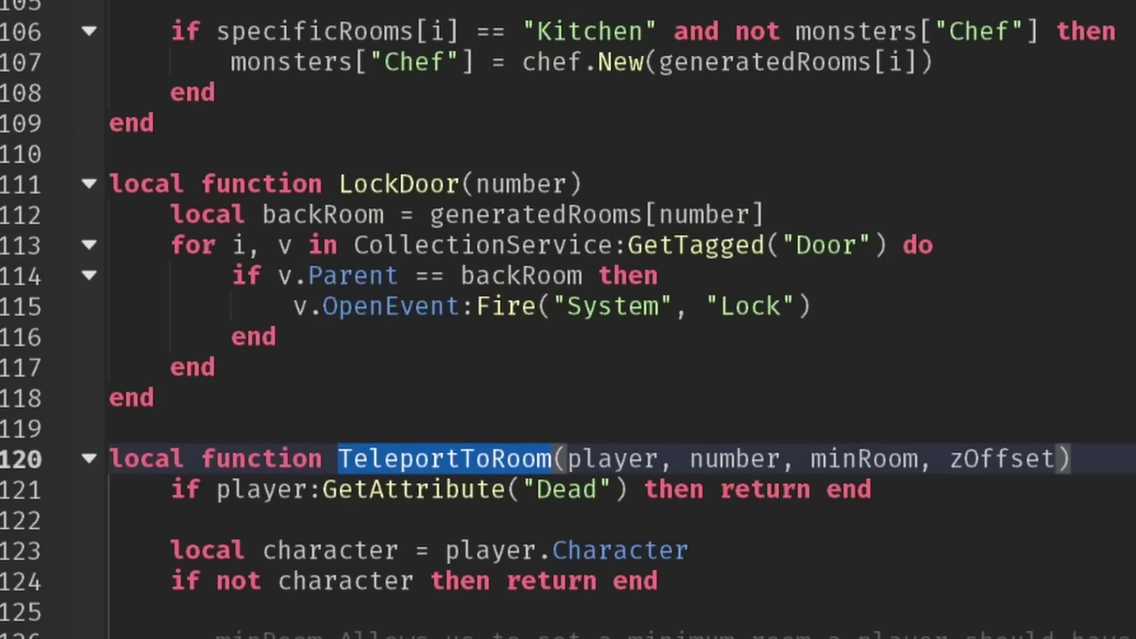
Step: Uncomment the EndRoom humanoid:SetAttribute("SpeedBoost", true) line in TeleportToRoom
scroll(420, 269, "down", 2)
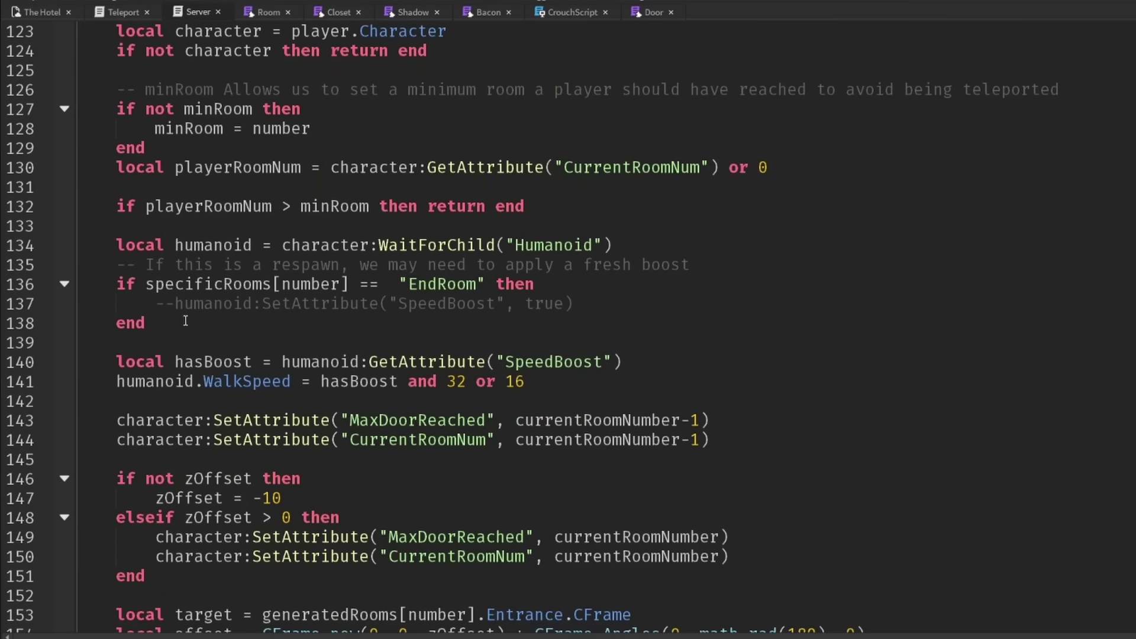
left_click(188, 305)
key("ctrl+/")
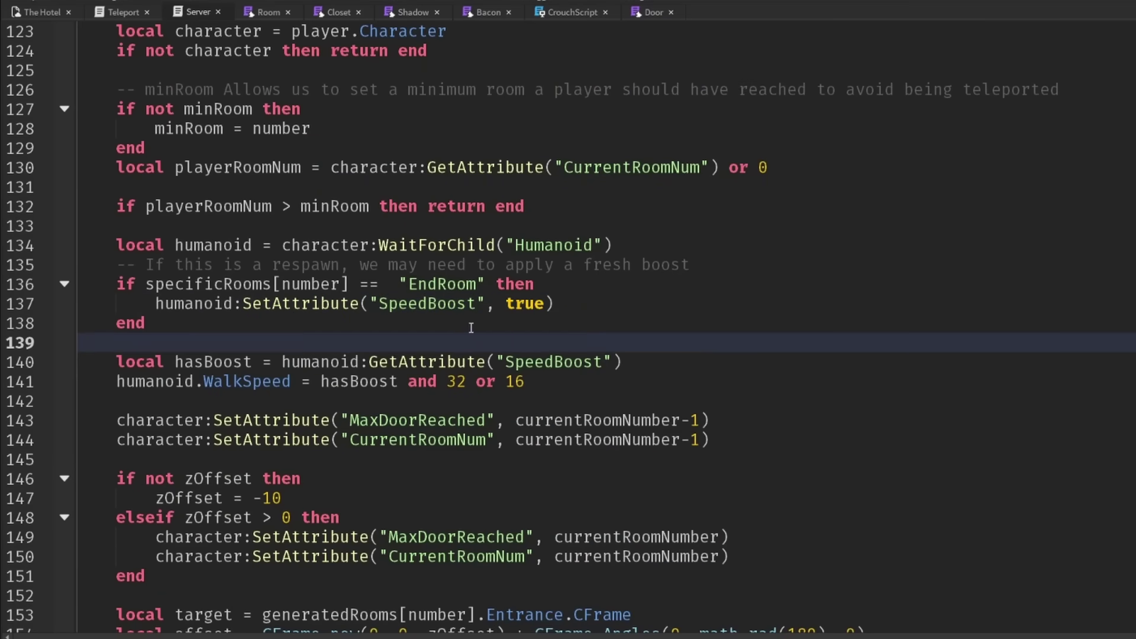
left_click(203, 341)
scroll(203, 342, "up", 1)
left_click_drag(146, 323, 399, 373)
left_click(476, 334)
triple_click(445, 342)
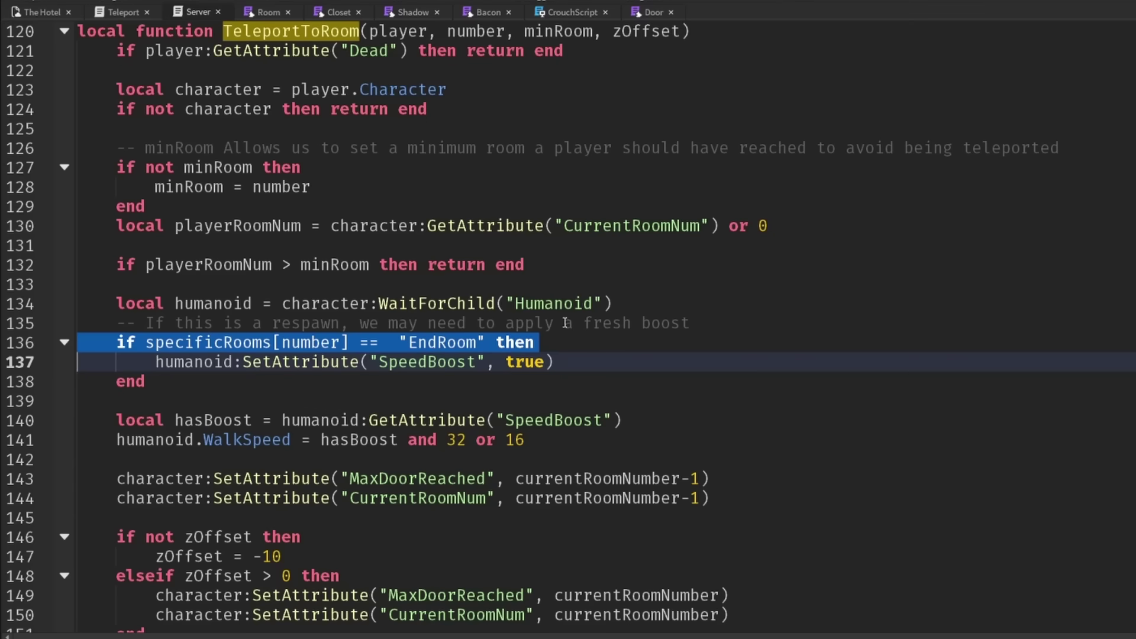
Step: Review the SpeedBoost assignment and the hasBoost and WalkSpeed lines in TeleportToRoom
left_click_drag(555, 361, 162, 364)
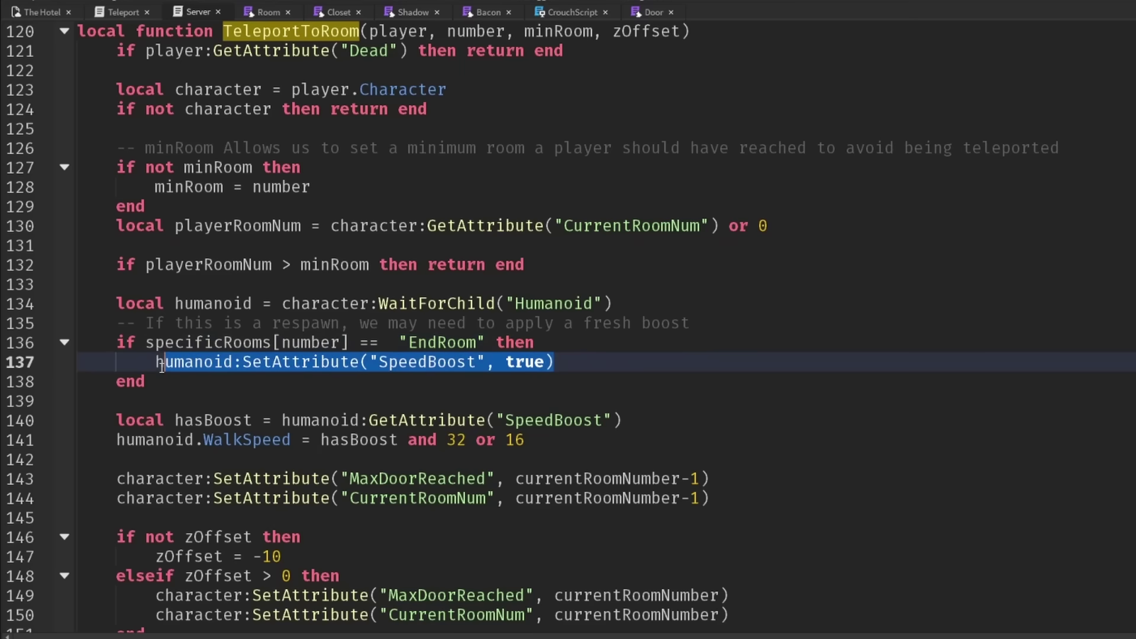
left_click(555, 385)
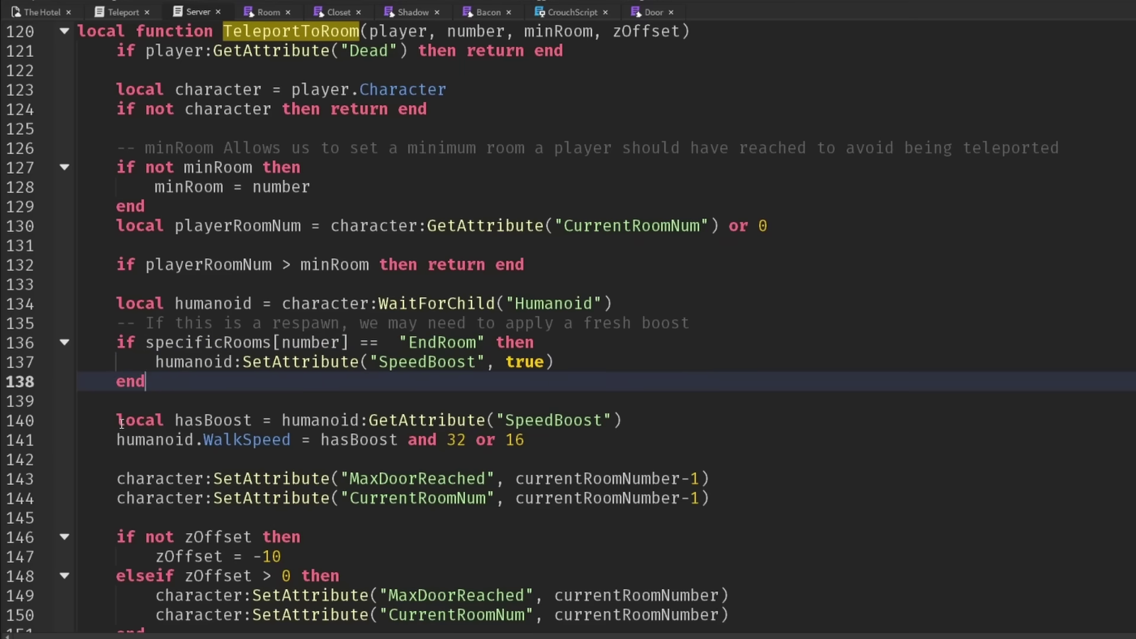
left_click_drag(120, 423, 650, 444)
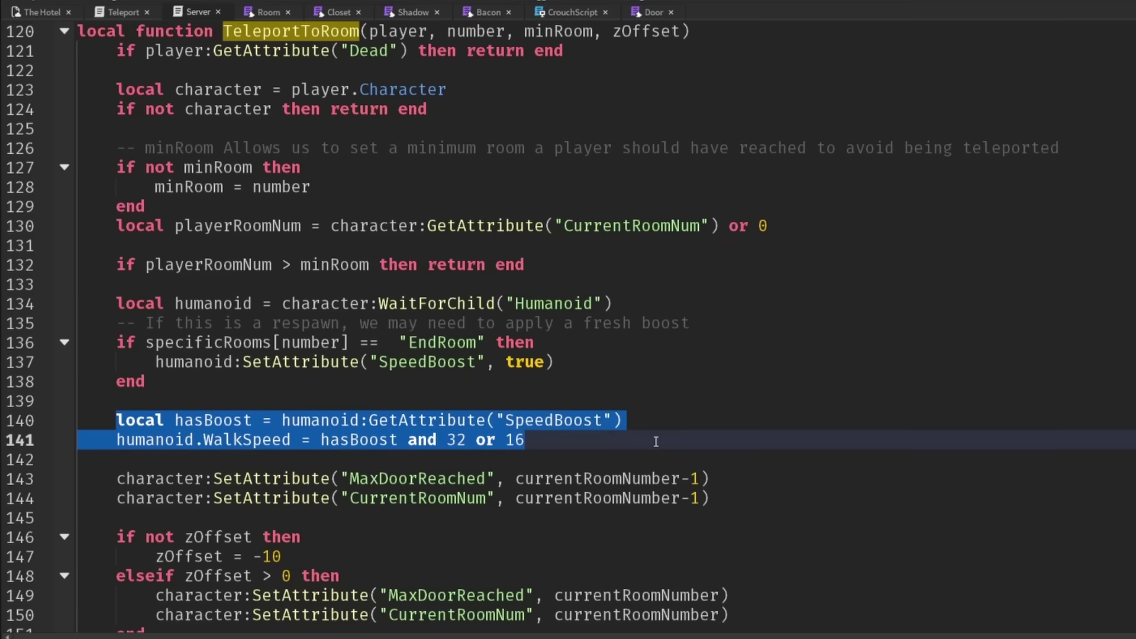
left_click(656, 434)
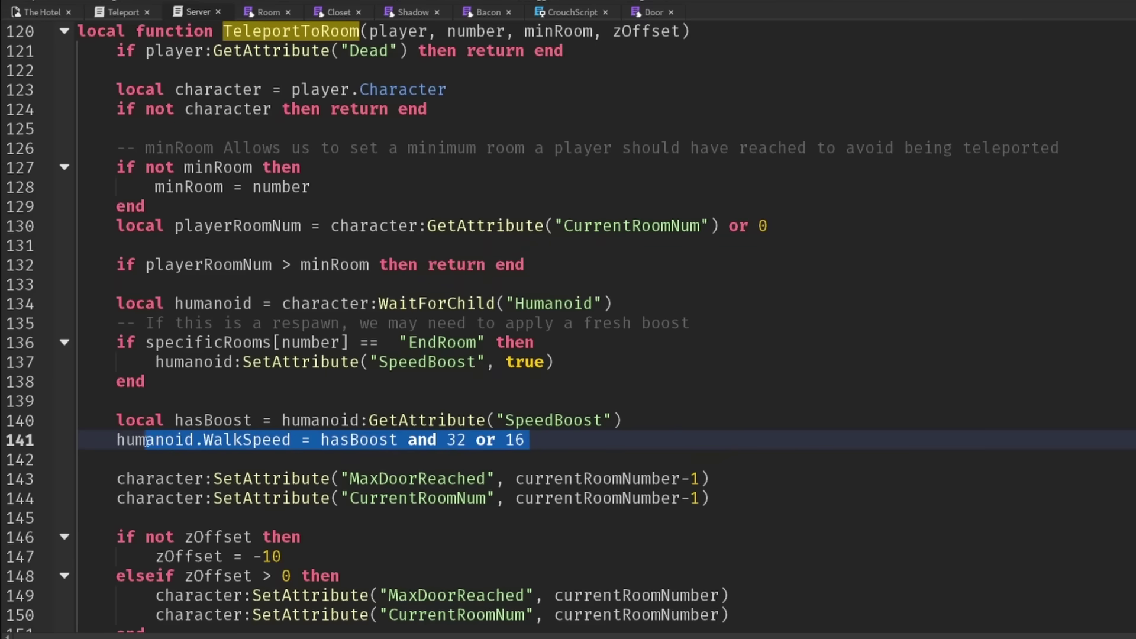
left_click(115, 420, "shift")
left_click(611, 439)
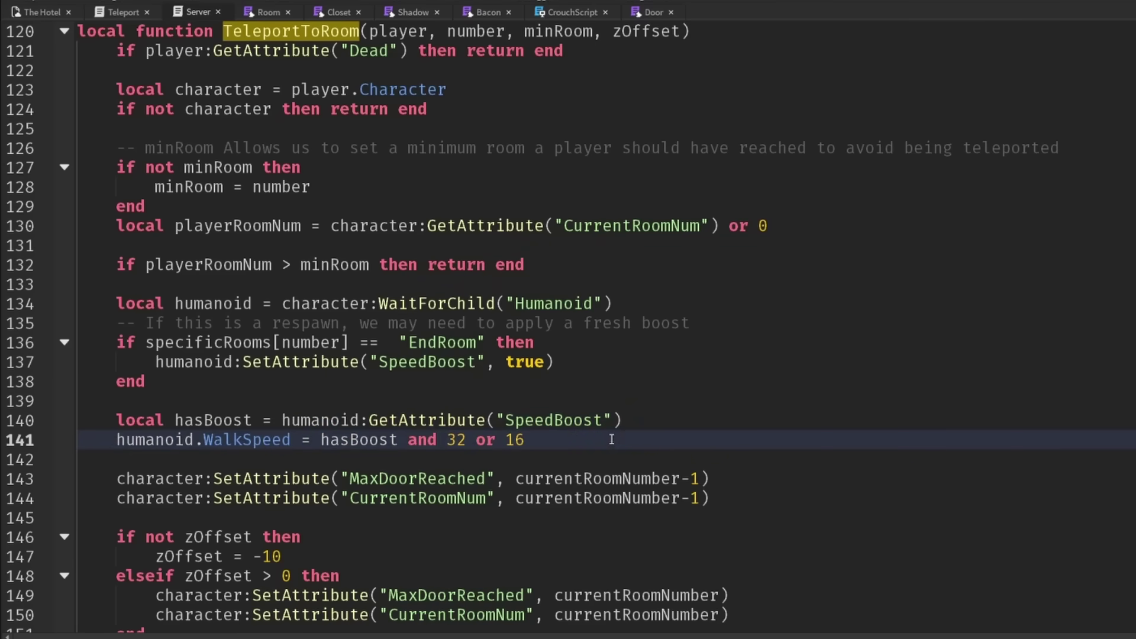
left_click_drag(79, 31, 609, 568)
Step: Use F3 to jump between TeleportToRoom's call site and its definition
scroll(615, 504, "up", 3)
left_click(488, 266)
scroll(488, 275, "up", 3)
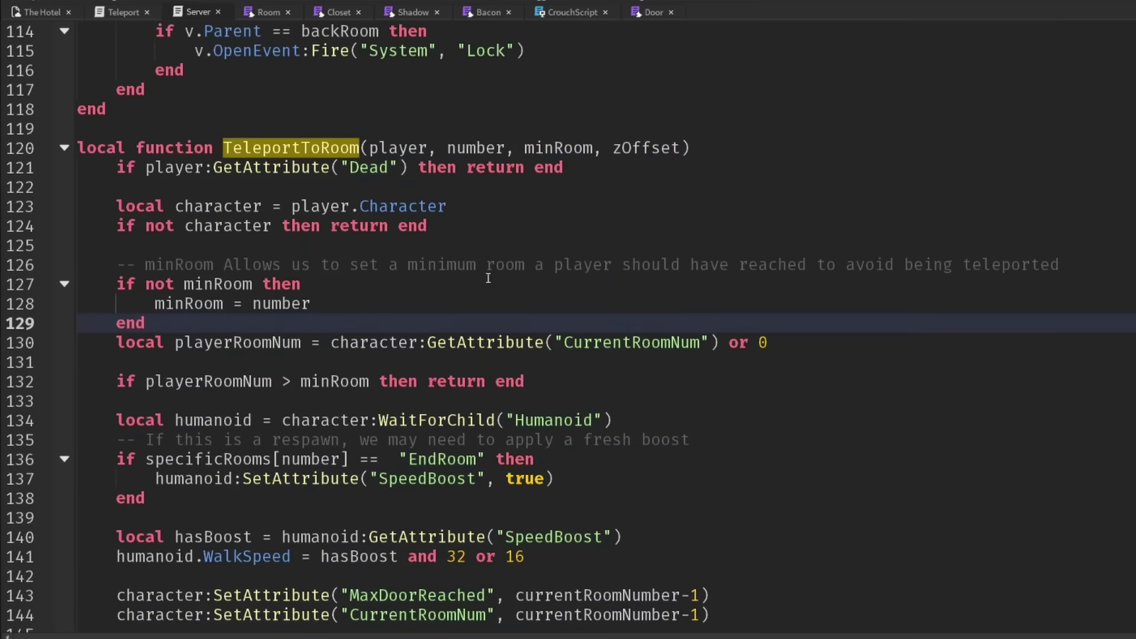
scroll(425, 232, "down", 1)
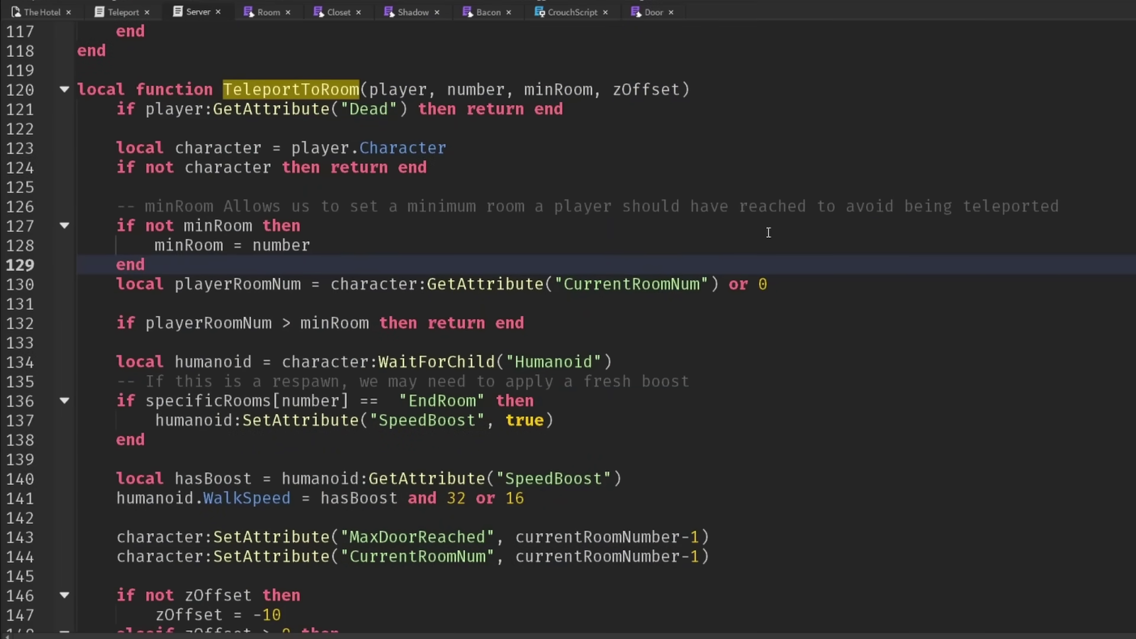
key("Up")
key("F3")
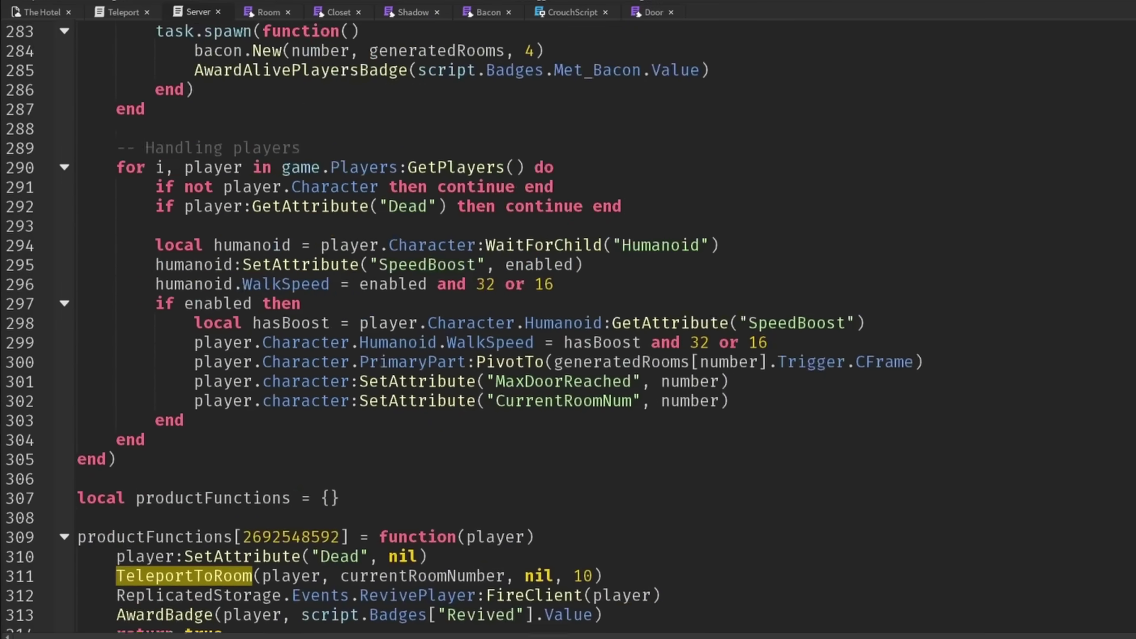
key("F3")
left_click_drag(271, 343, 341, 362)
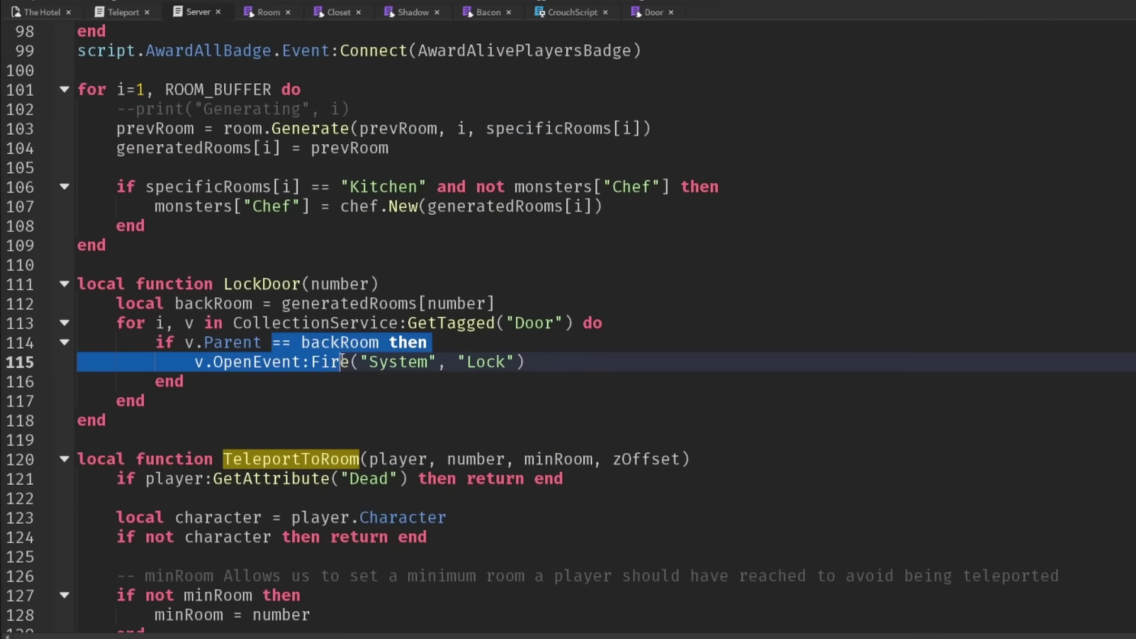
scroll(606, 431, "up", 4)
scroll(606, 430, "up", 3)
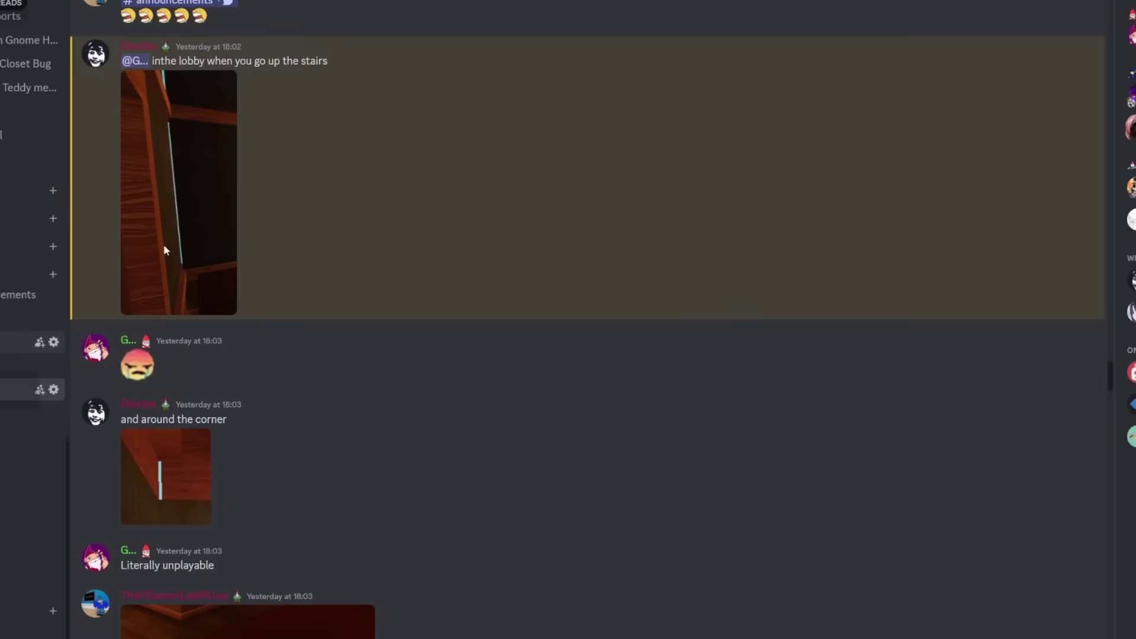
Step: View the lobby-stairs and around-the-corner bug screenshots enlarged in Discord, then close them
left_click(132, 204)
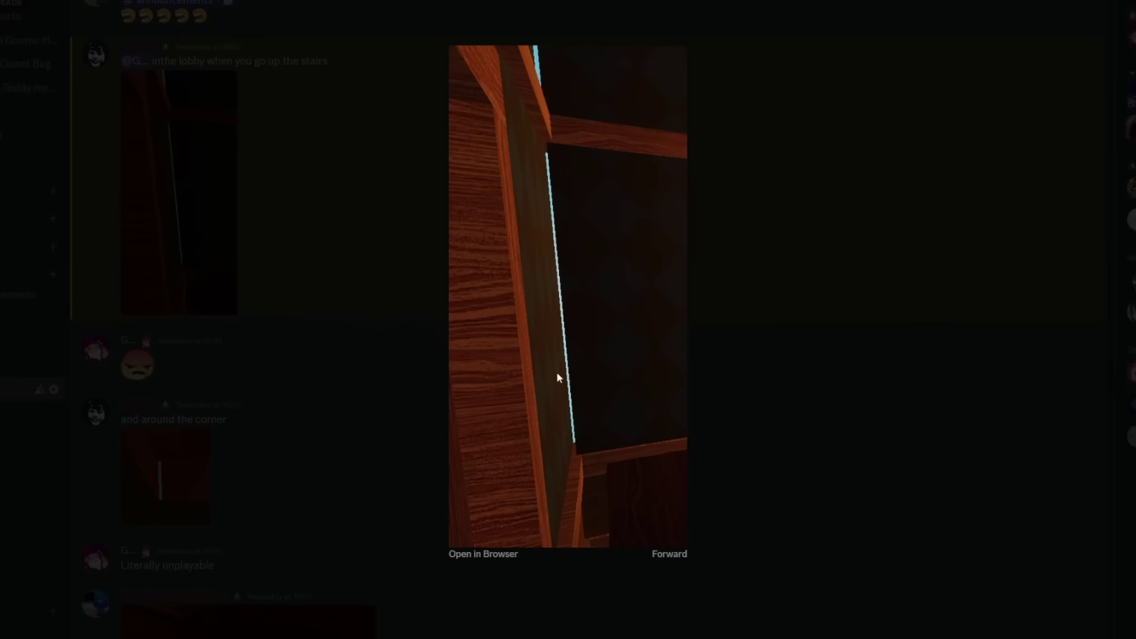
left_click(784, 402)
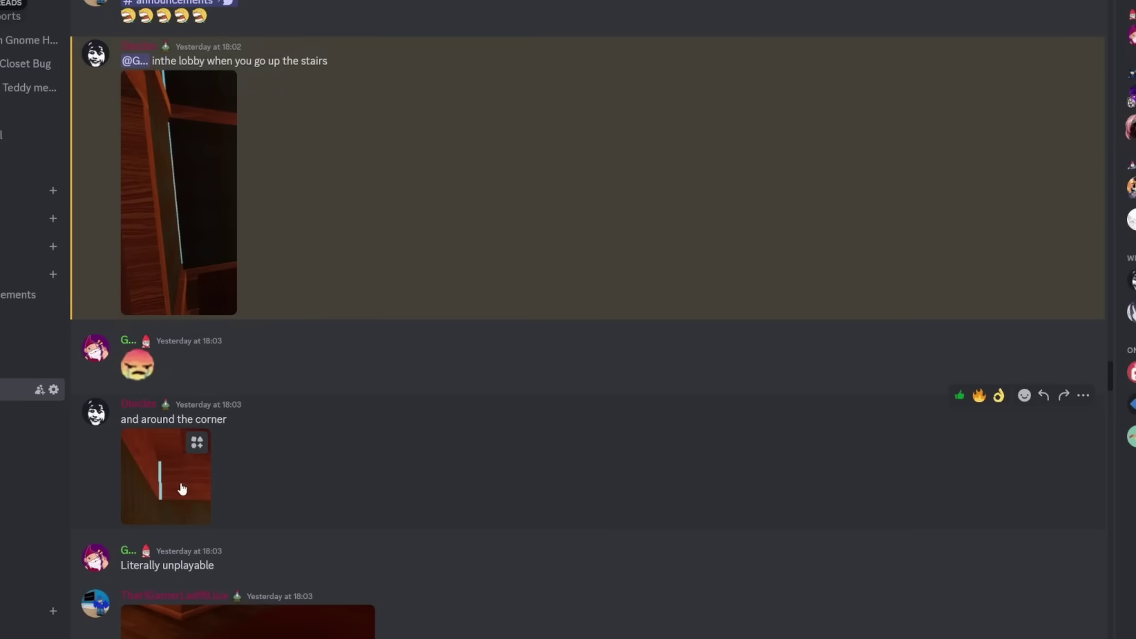
left_click(184, 485)
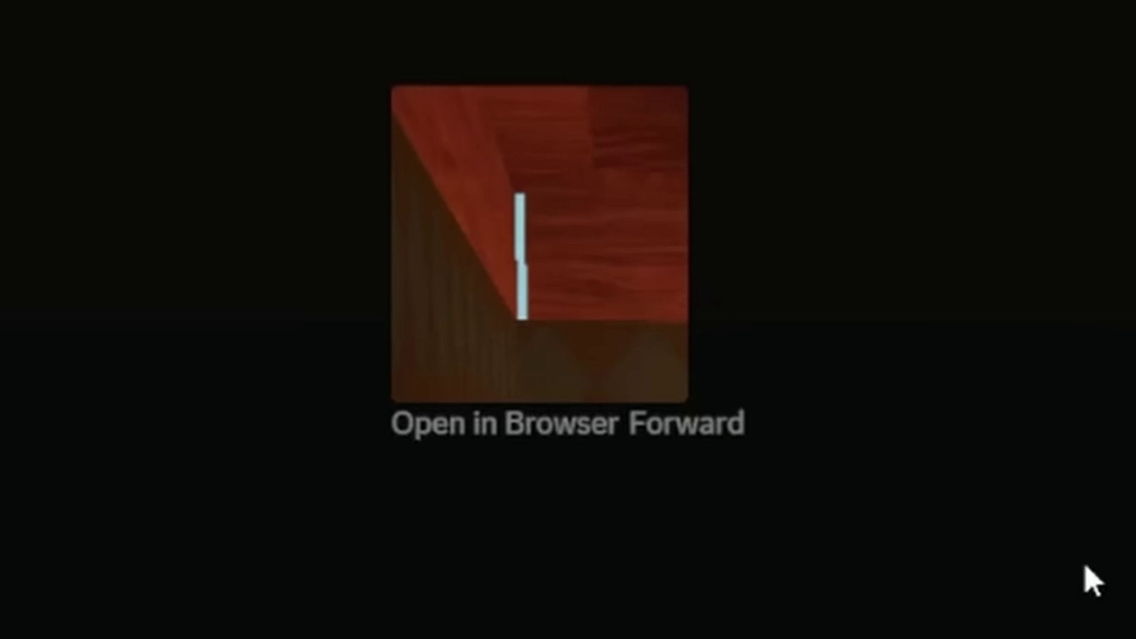
left_click(1091, 577)
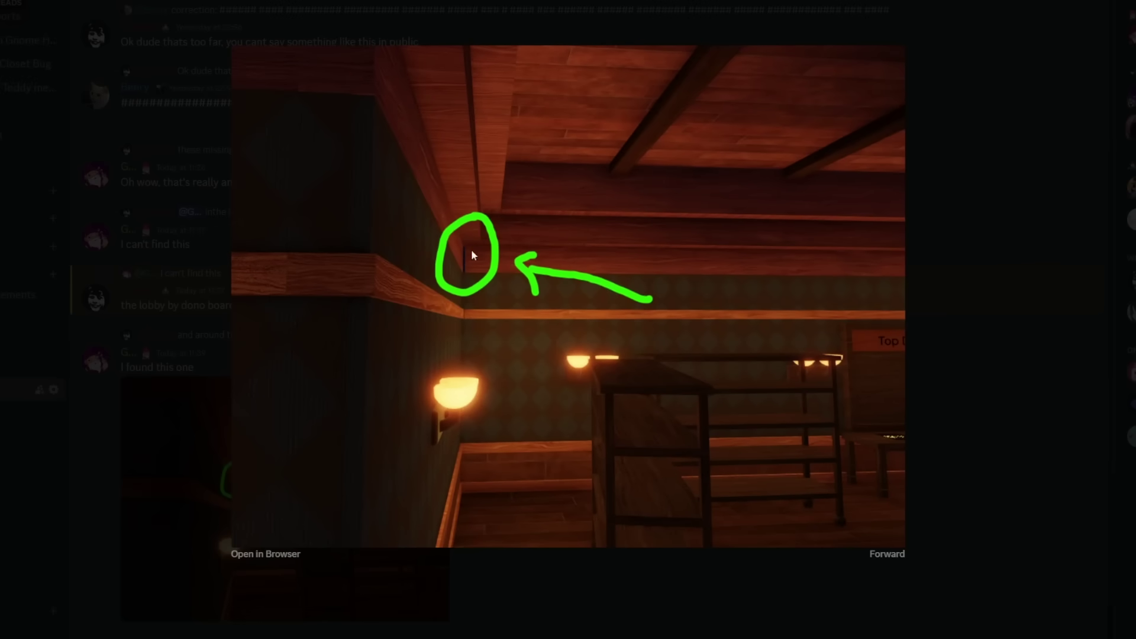
Step: Back in Studio, select the corner ceiling Wood piece and stretch it to close the gap
mouse_move(544, 636)
left_click(544, 609)
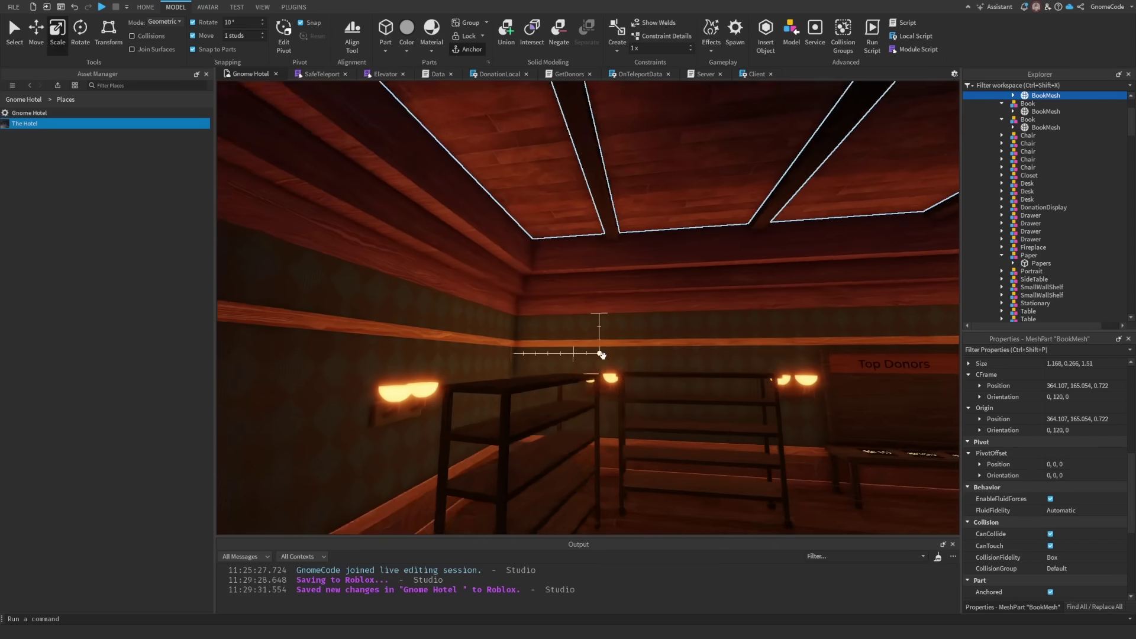
key("f")
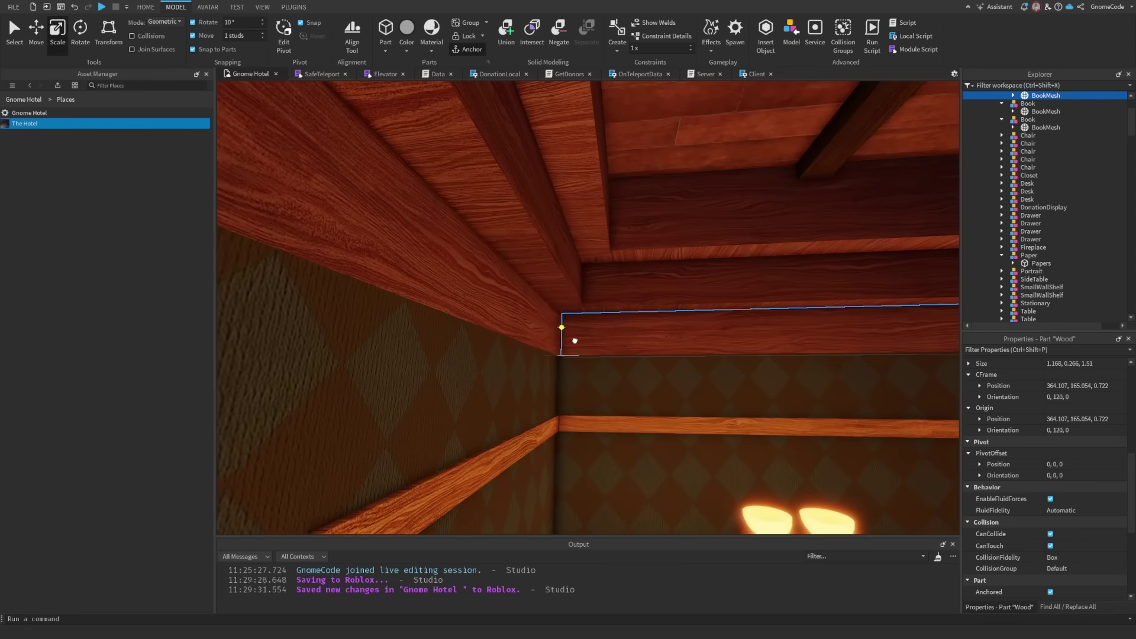
left_click(563, 334)
left_click_drag(537, 336, 504, 480)
Step: Inspect the corridor ceiling and select the adjoining Wall part at the corner
scroll(655, 400, "down", 5)
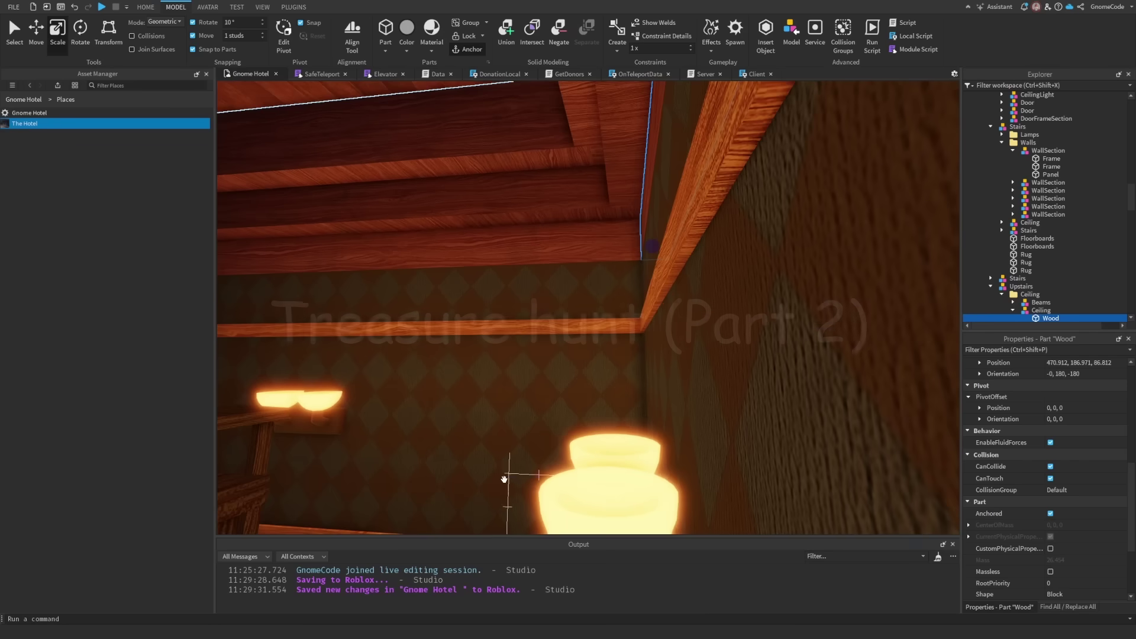
right_click_drag(504, 479, 505, 479)
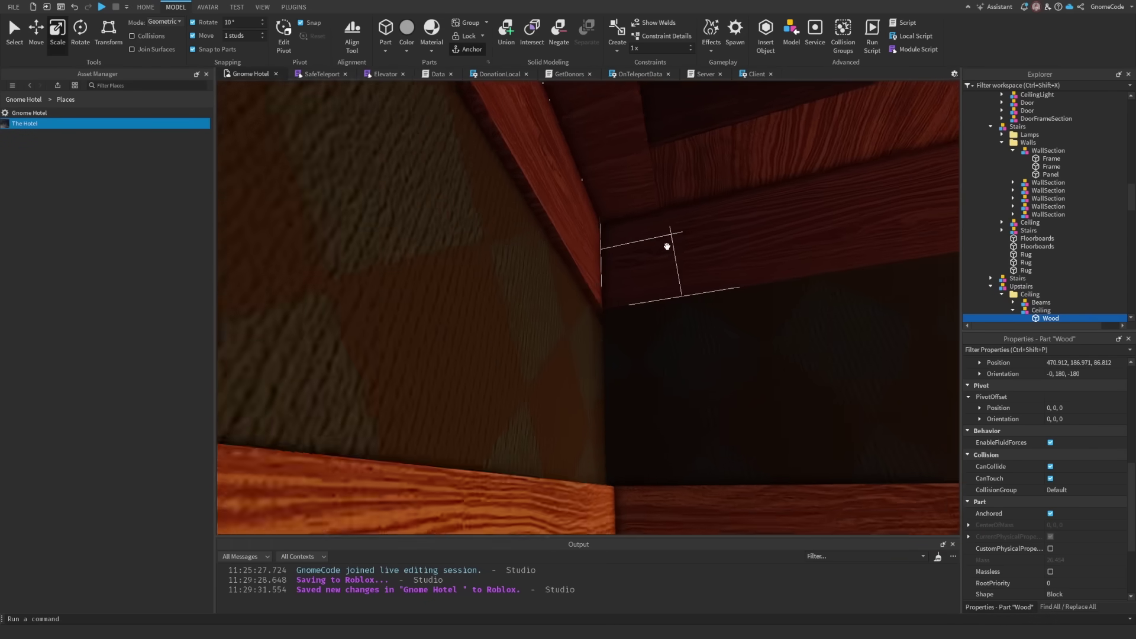
right_click_drag(667, 246, 667, 247)
right_click_drag(736, 248, 808, 435)
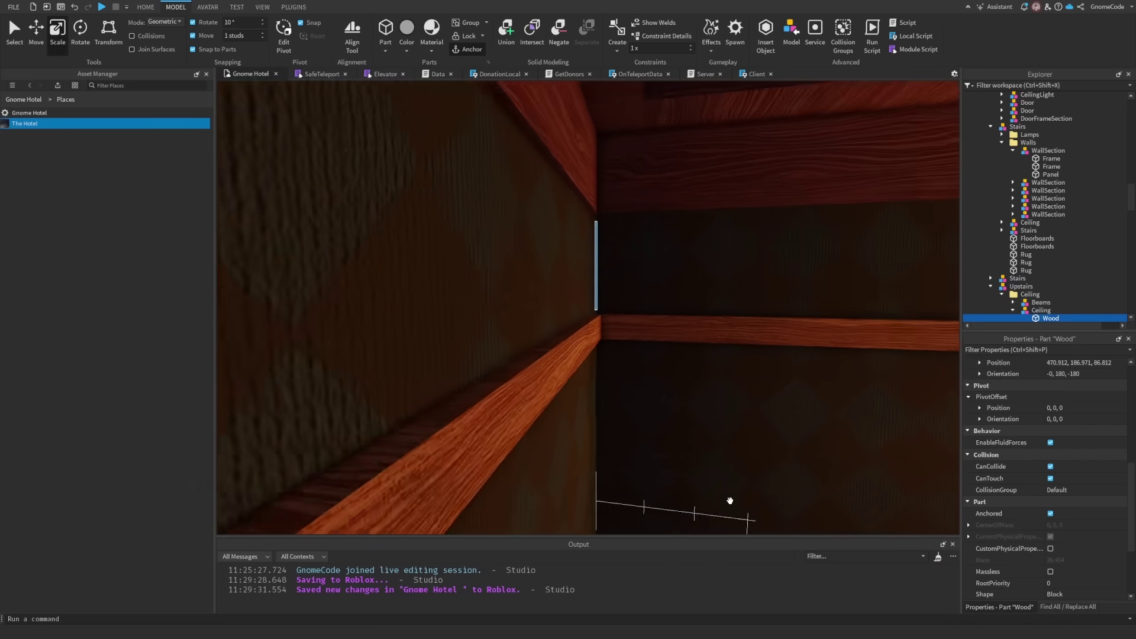
left_click(541, 392)
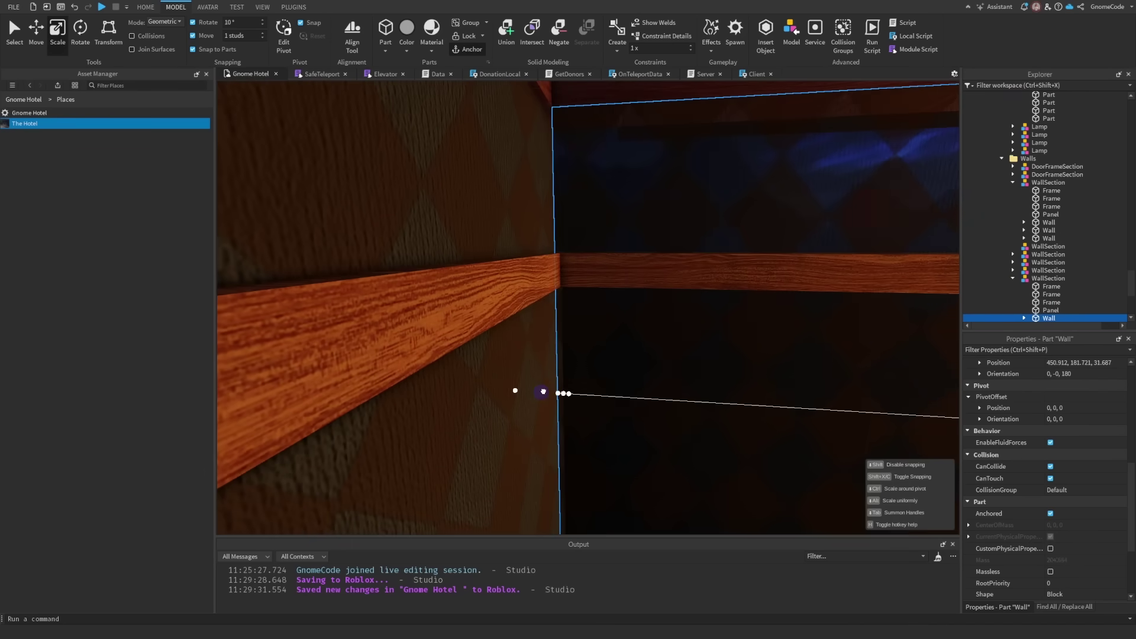
scroll(602, 391, "up", 3)
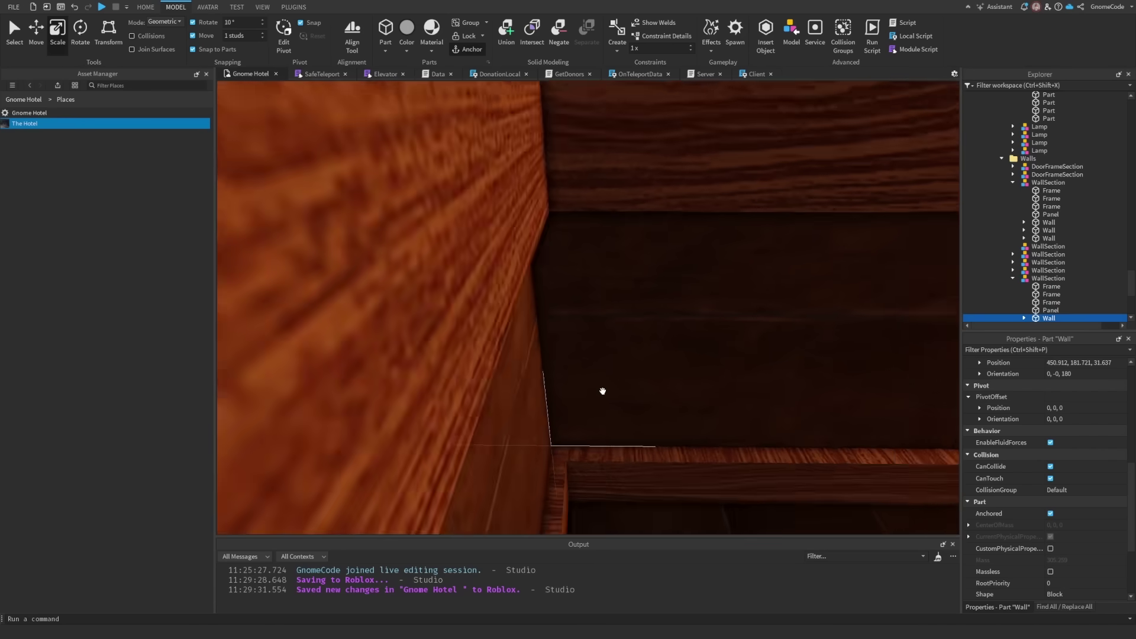
scroll(602, 391, "up", 2)
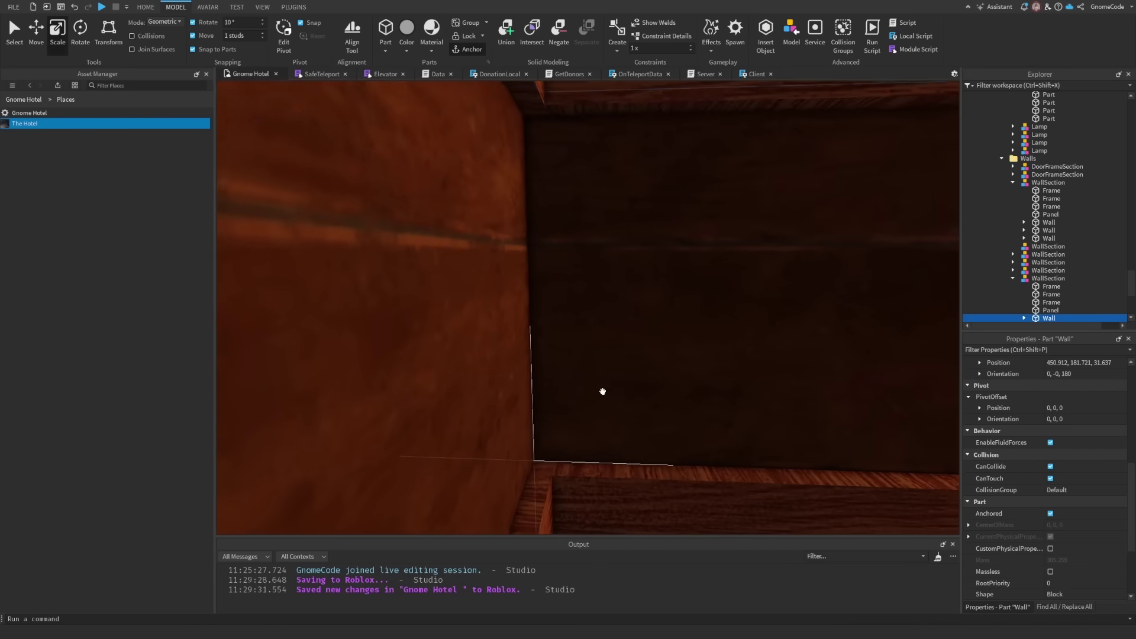
scroll(603, 391, "up", 4)
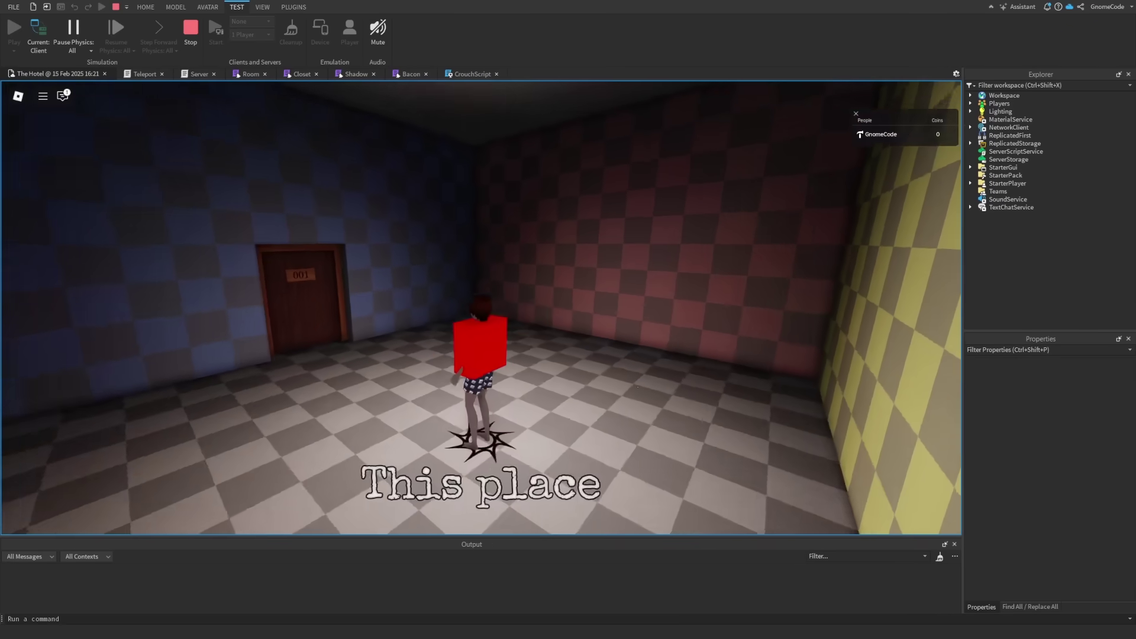
Step: Walk the character through the hallways and line up with the slanted board
key("w")
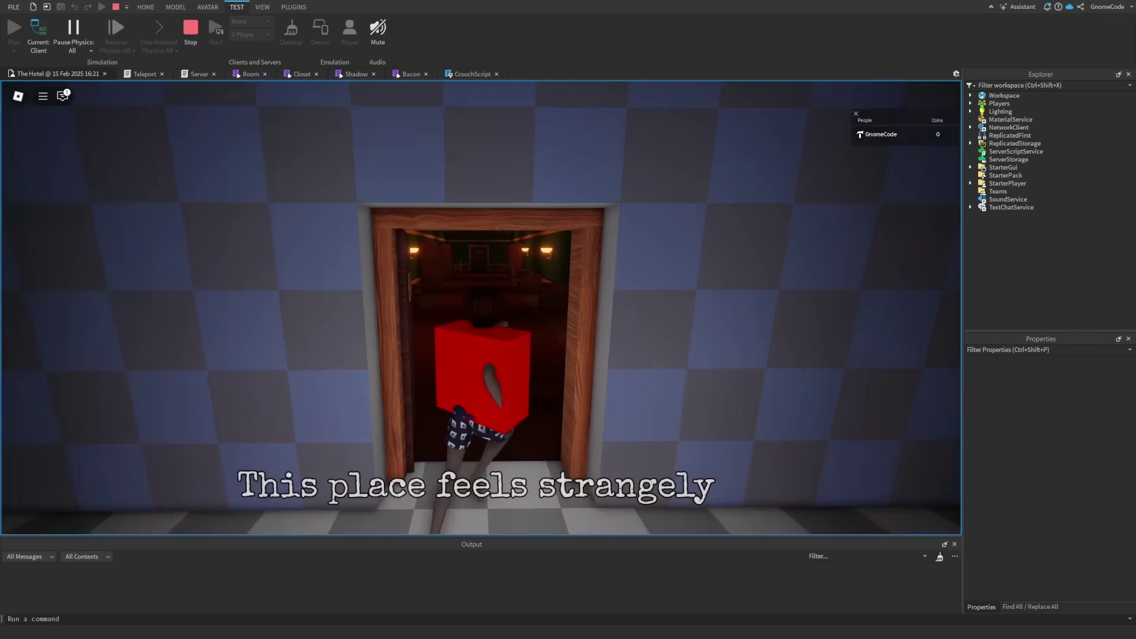
key("s")
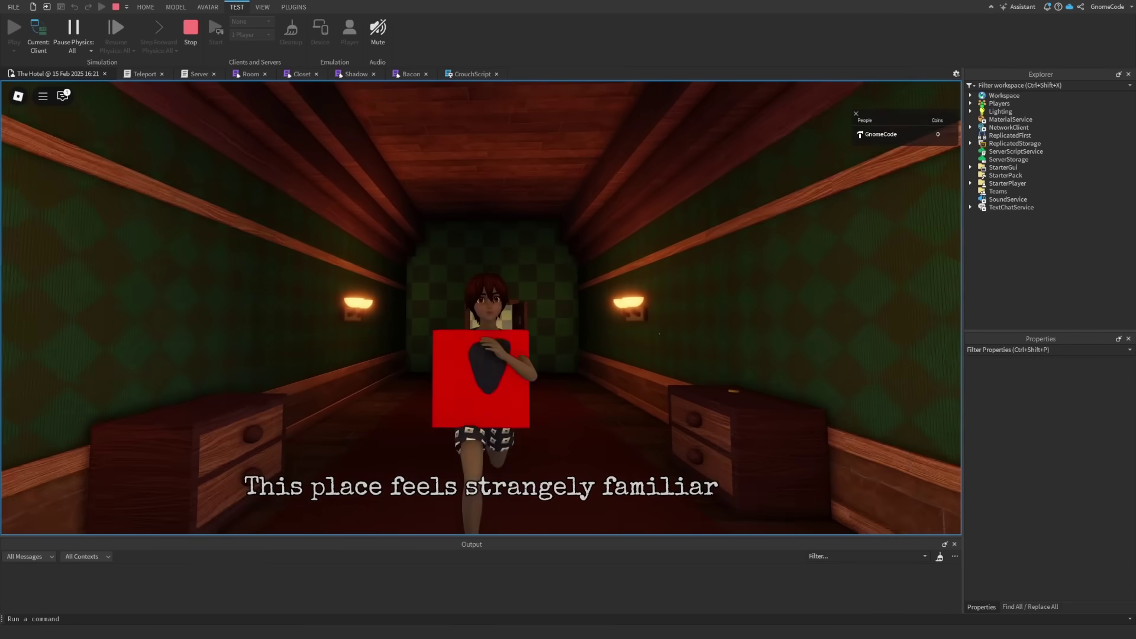
key("w")
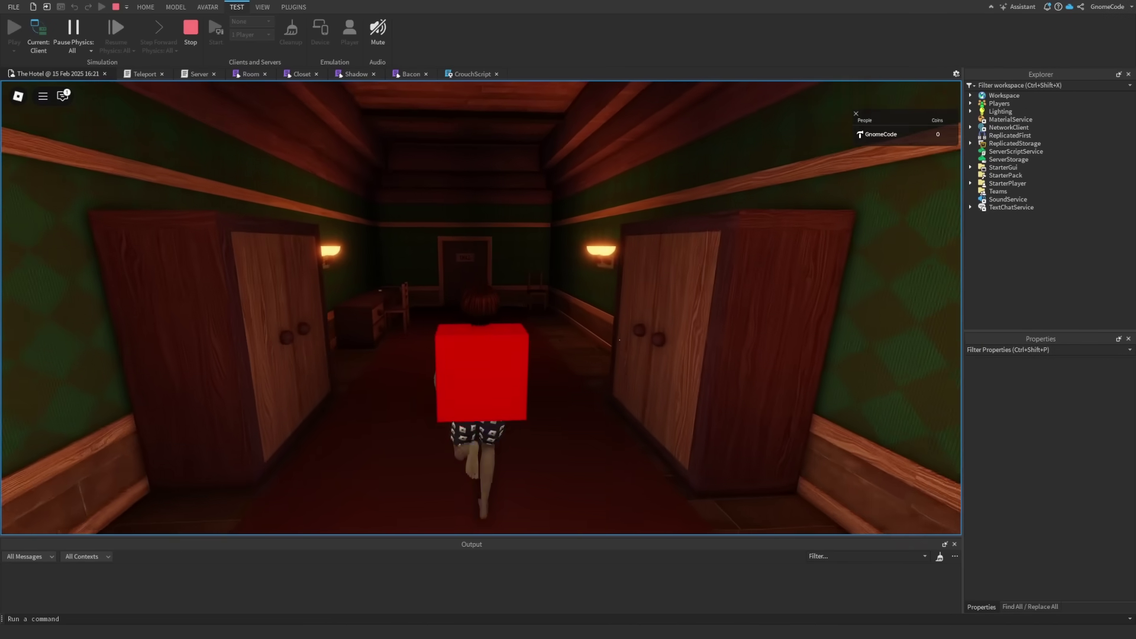
key("w")
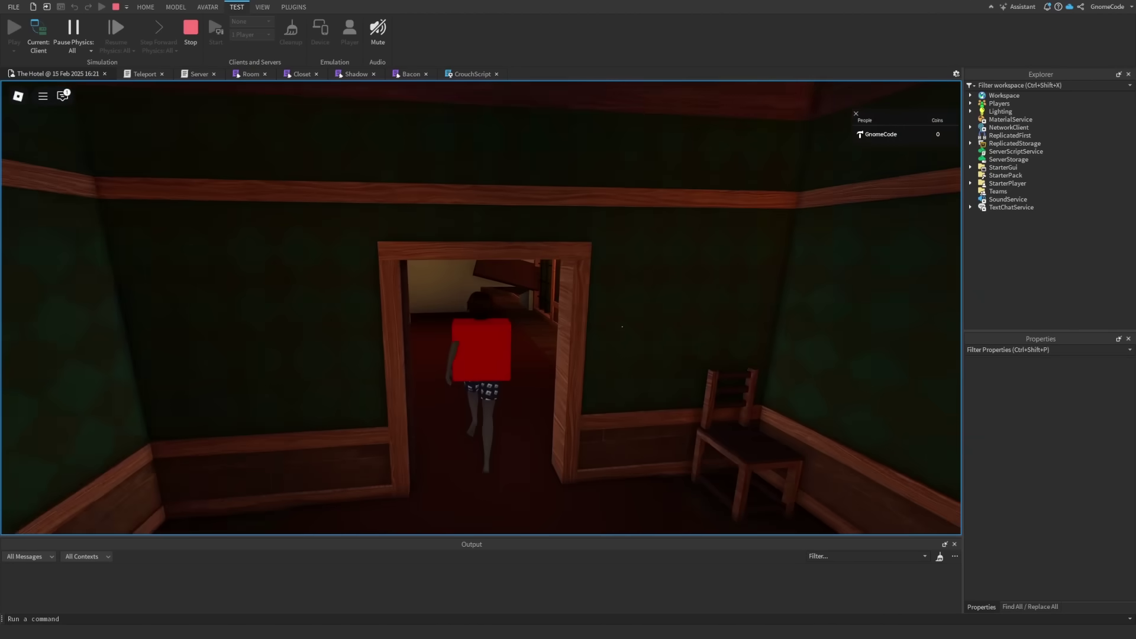
key("w")
key("a")
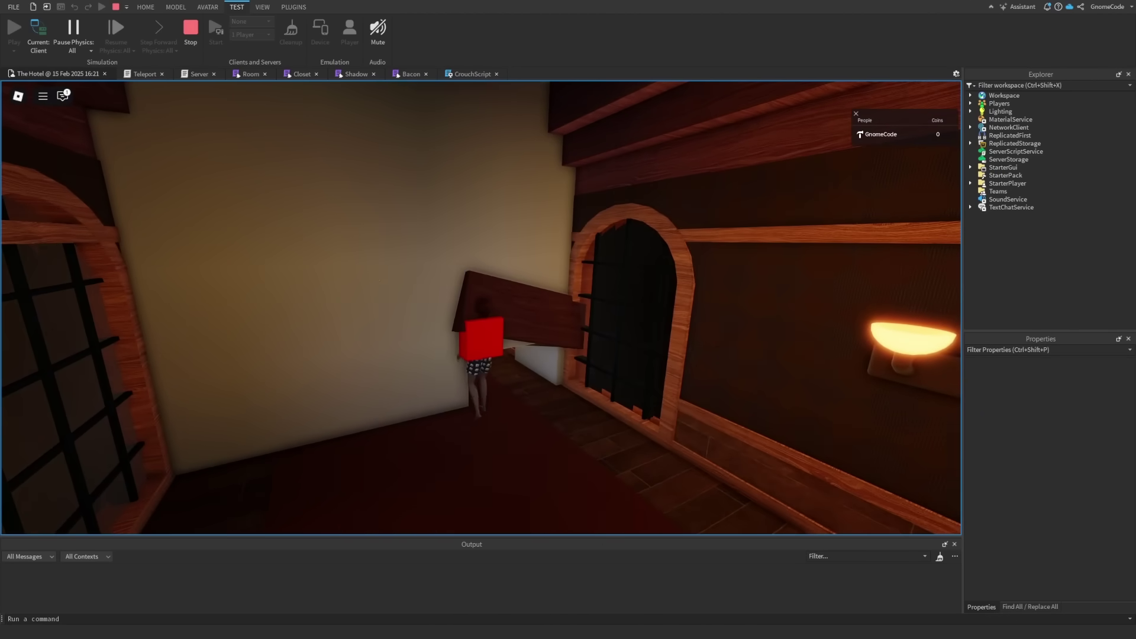
key("s")
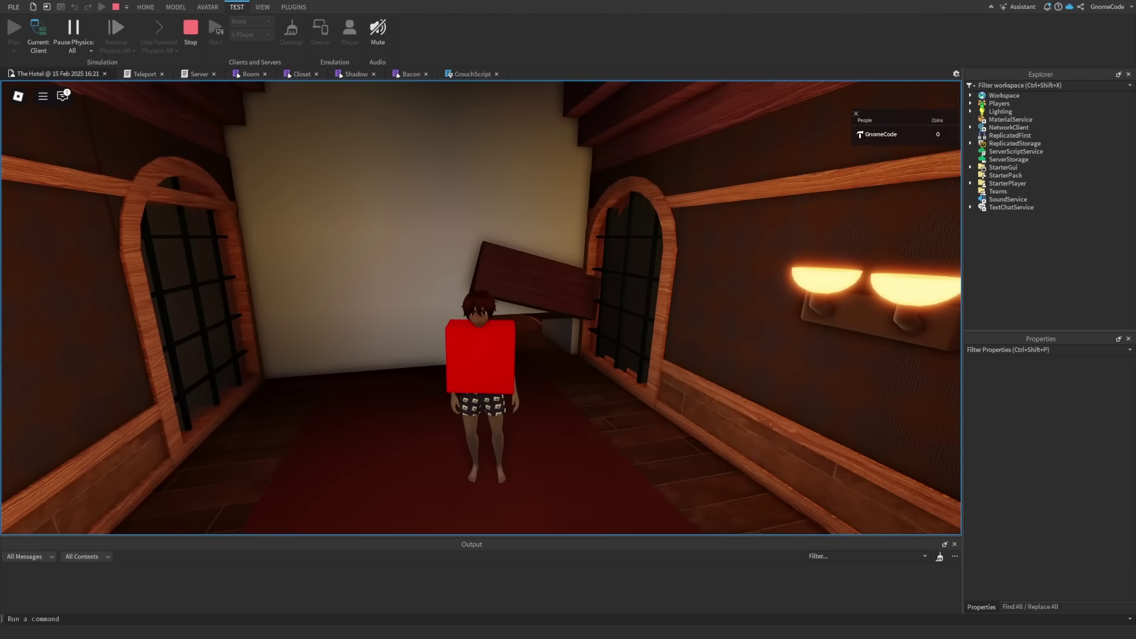
key("w")
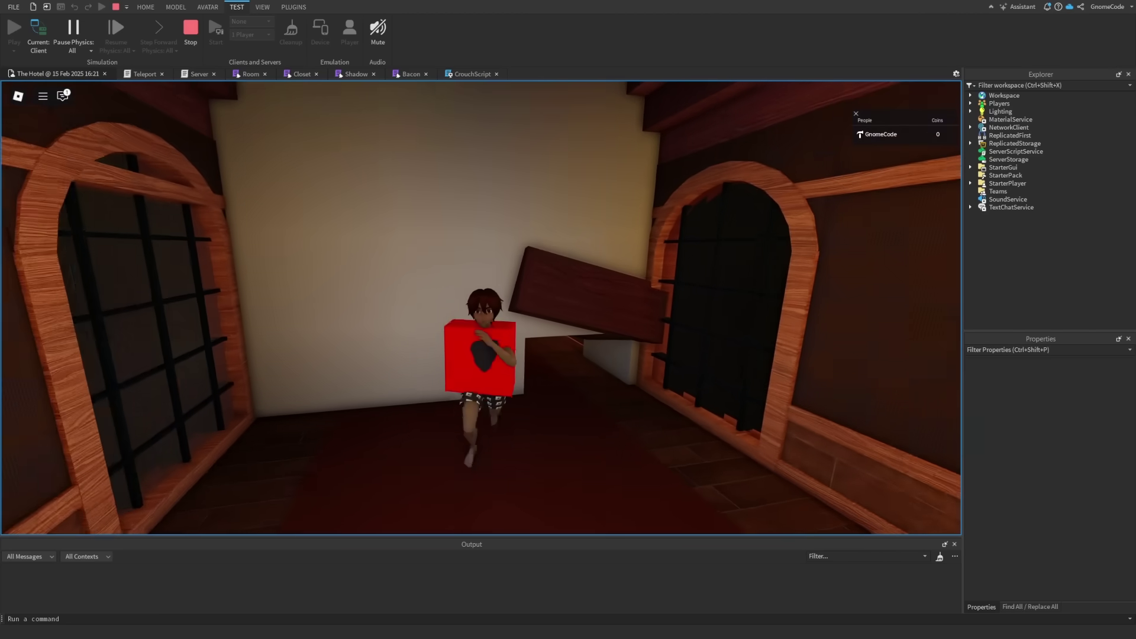
key("s")
key("w")
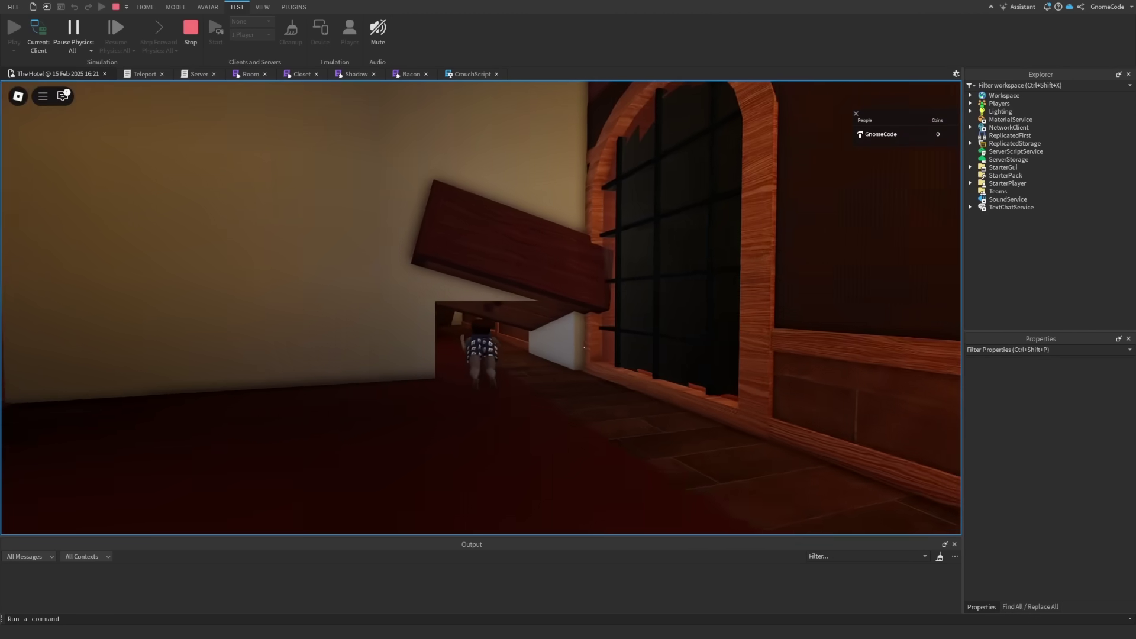
Step: Crawl through the low opening under the board and out into the room
key("w")
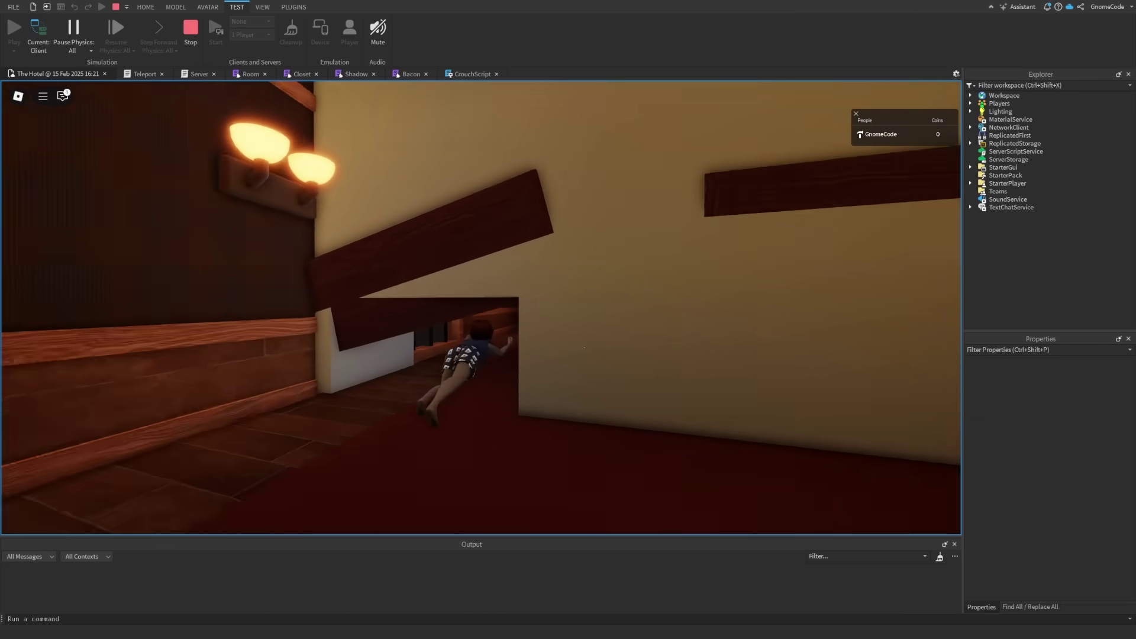
key("w")
key("w")
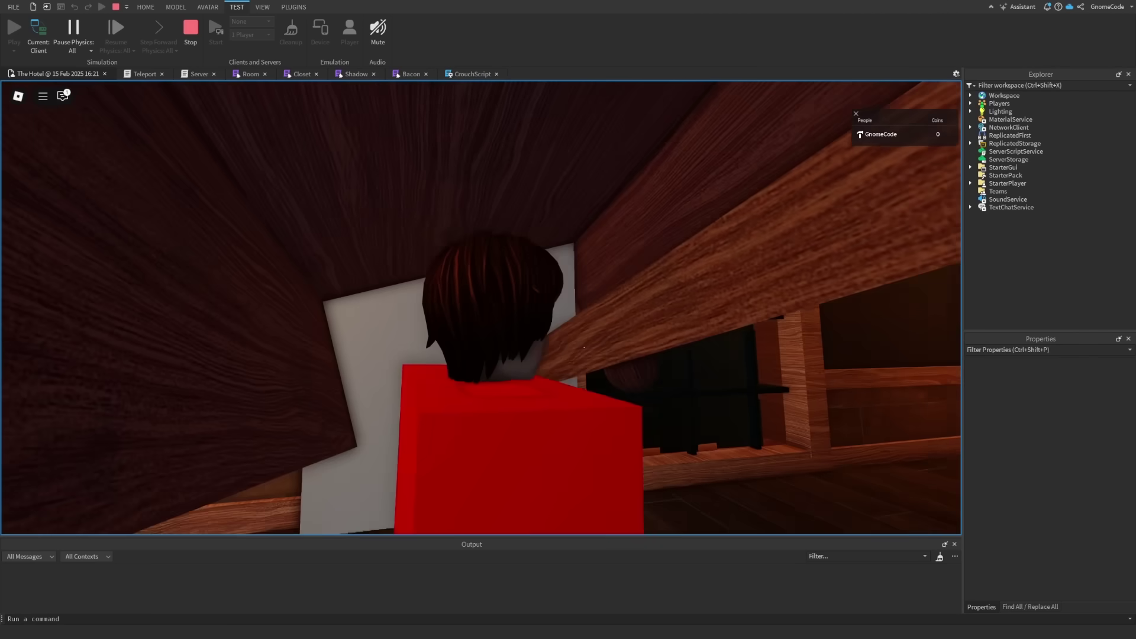
key("w")
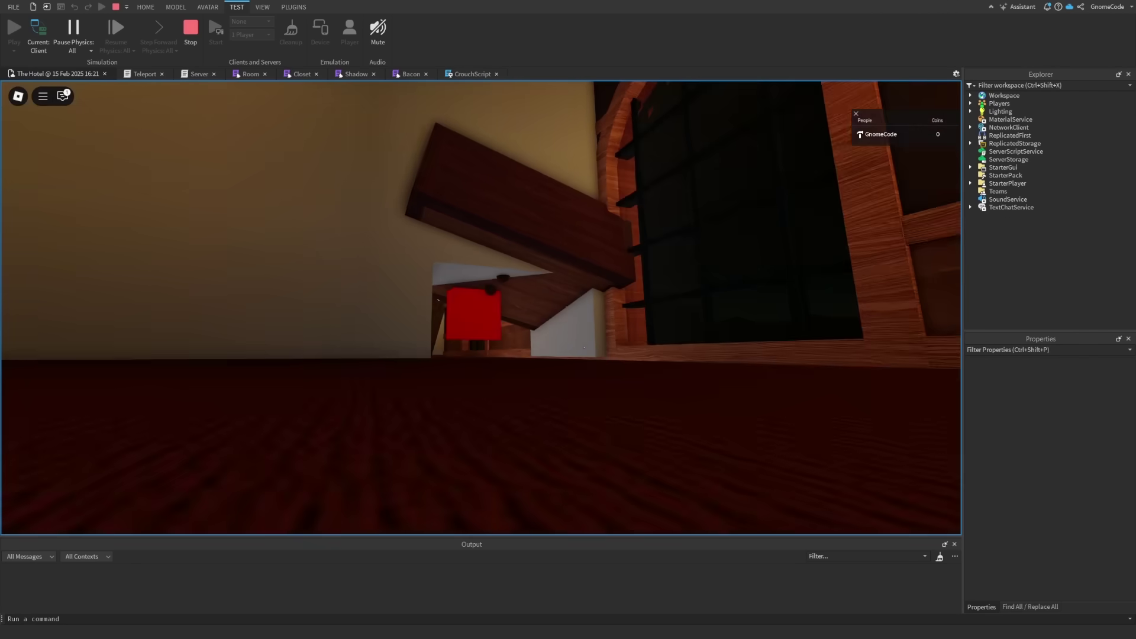
key("w")
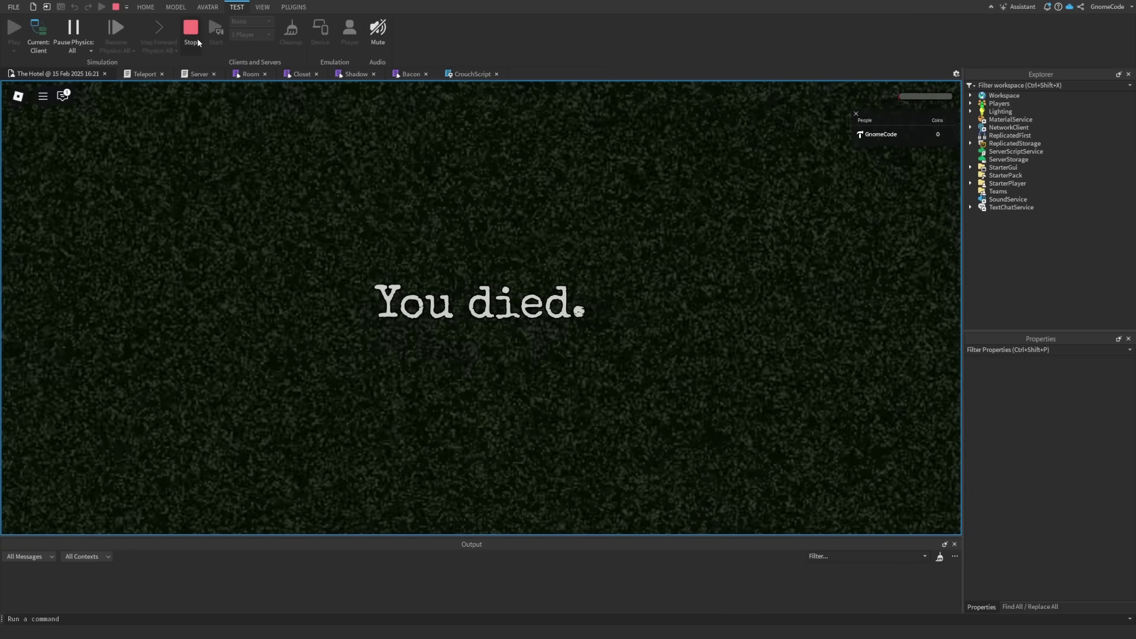
Step: Stop the test and highlight CanStand's root and head raycasts of length 3 and line 76's standing check
left_click(197, 34)
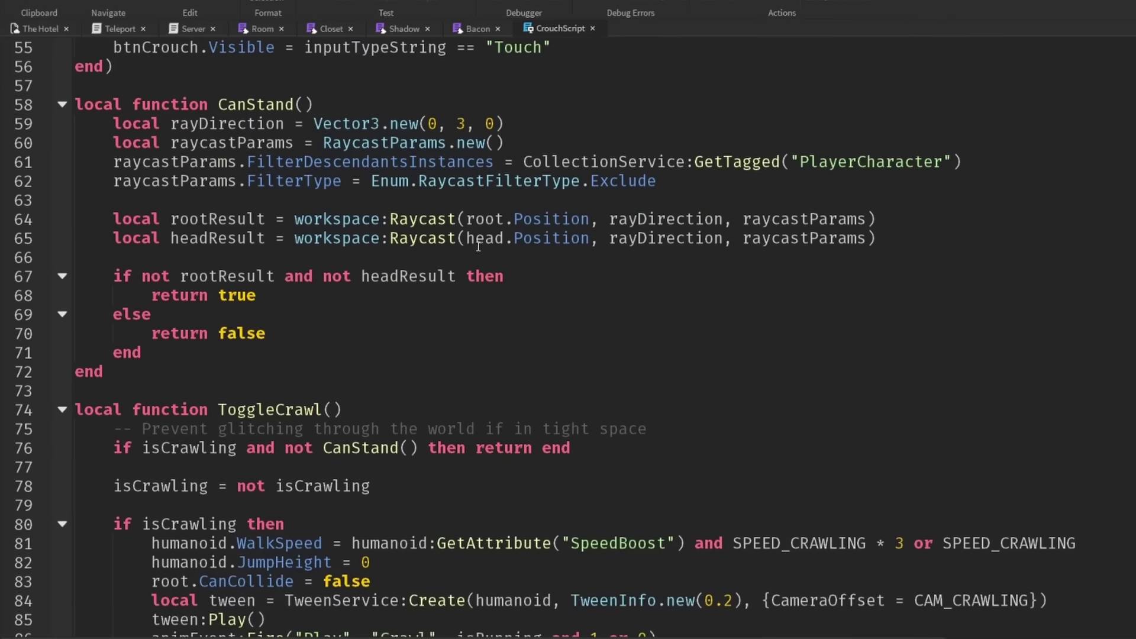
left_click_drag(243, 94, 387, 97)
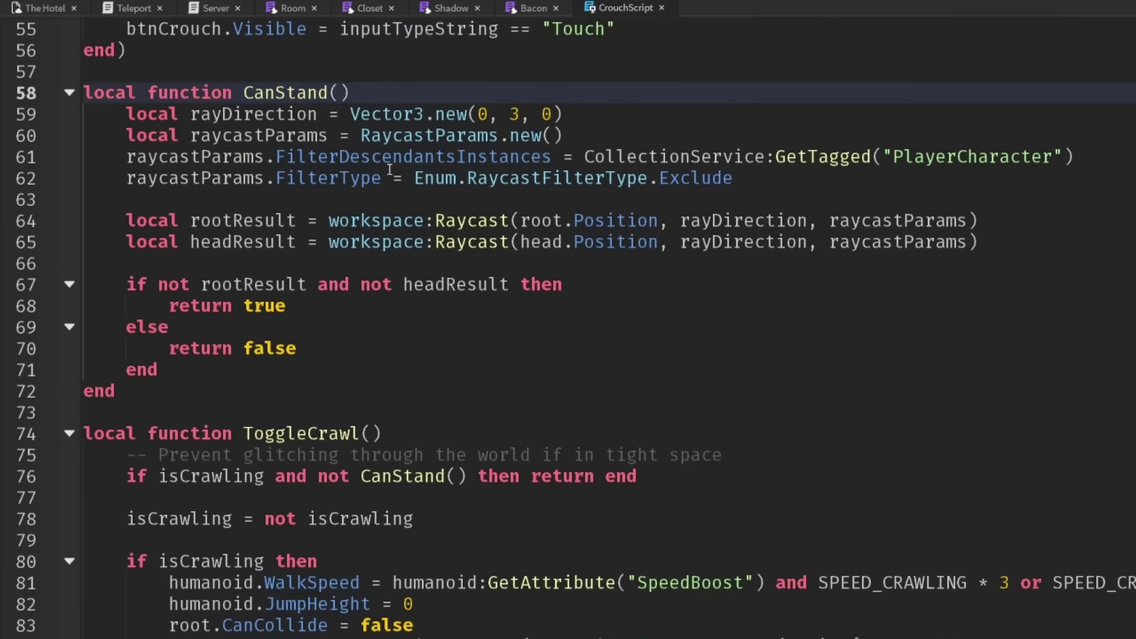
left_click_drag(330, 220, 572, 235)
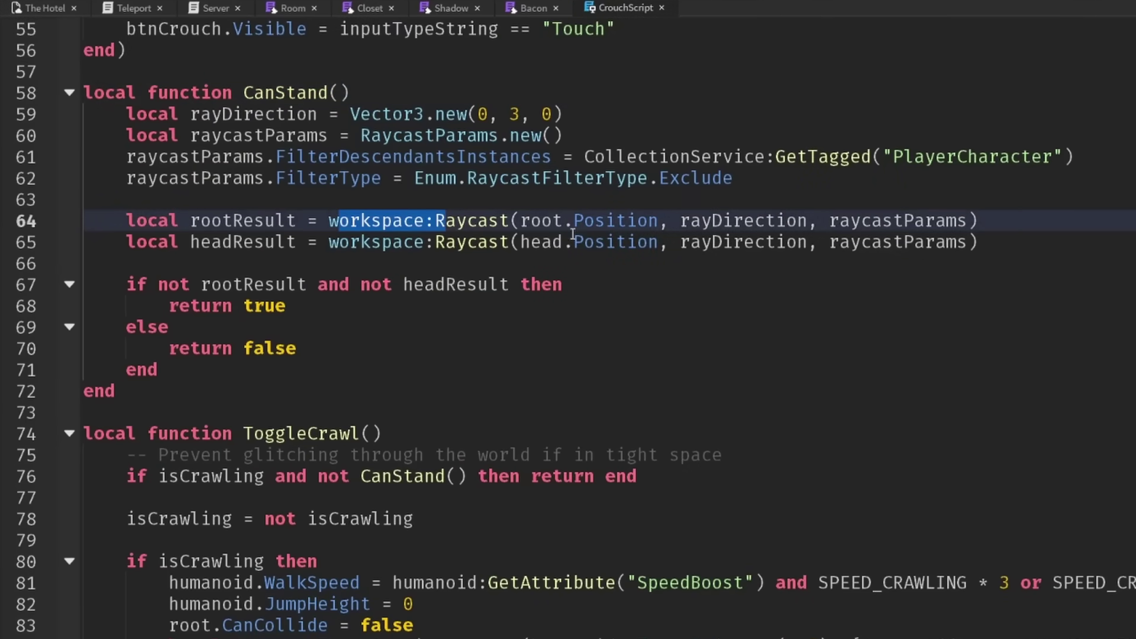
left_click(537, 243)
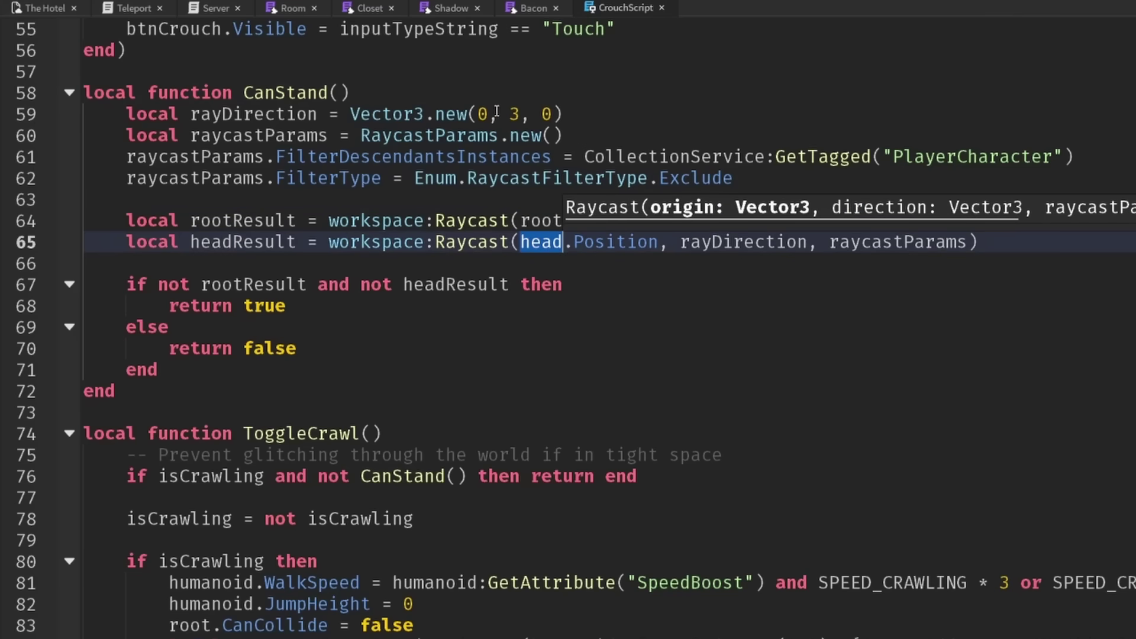
left_click_drag(497, 112, 521, 112)
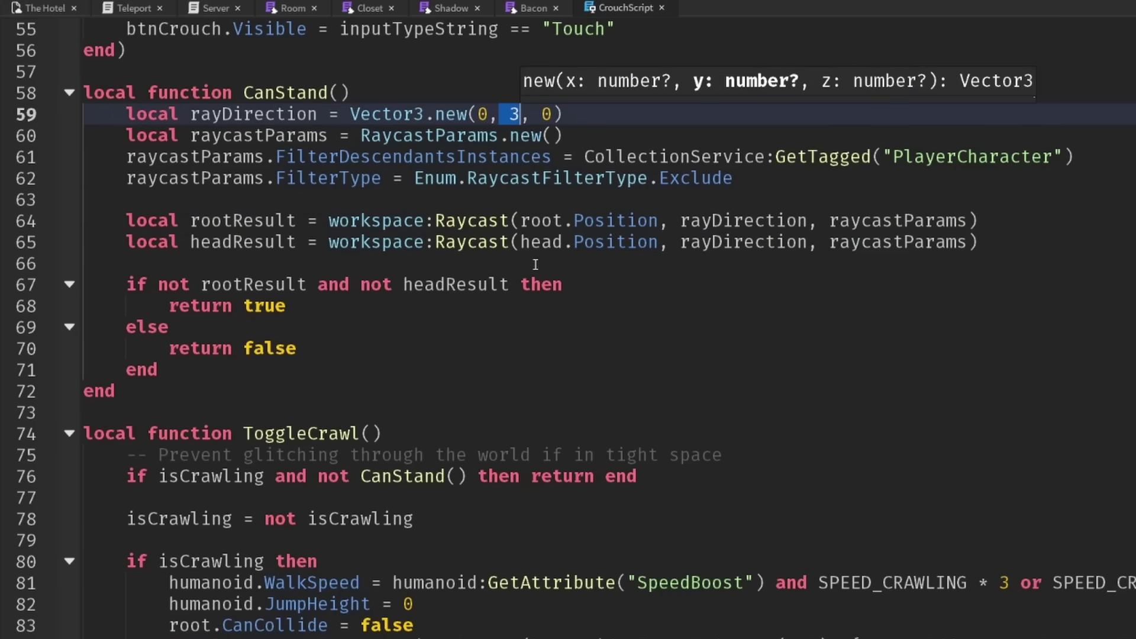
scroll(535, 257, "down", 2)
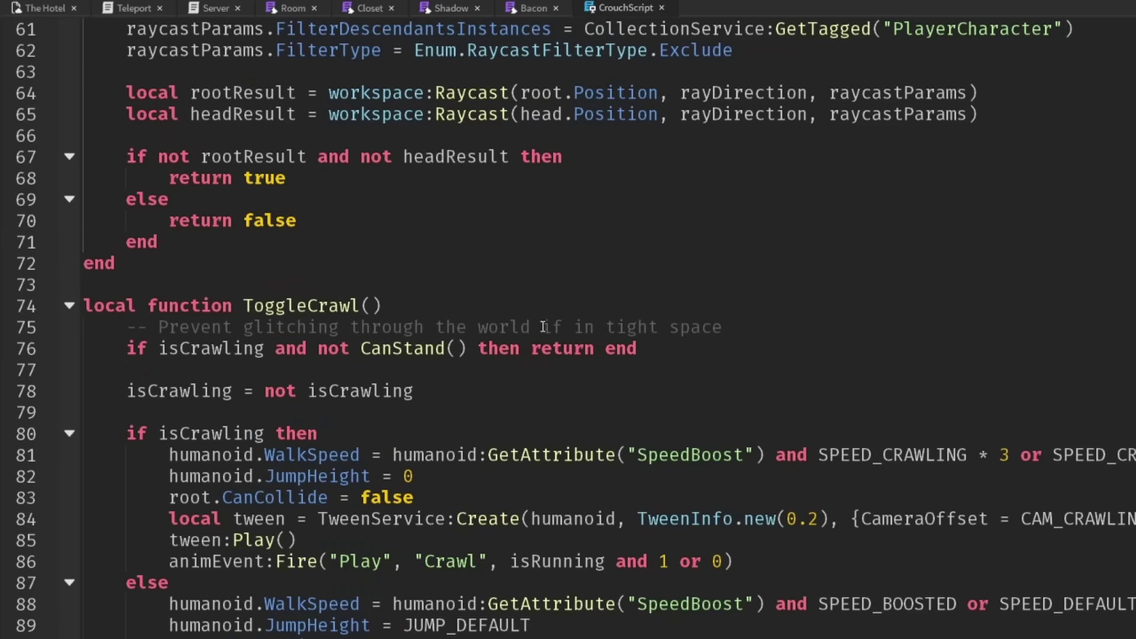
left_click_drag(126, 348, 703, 358)
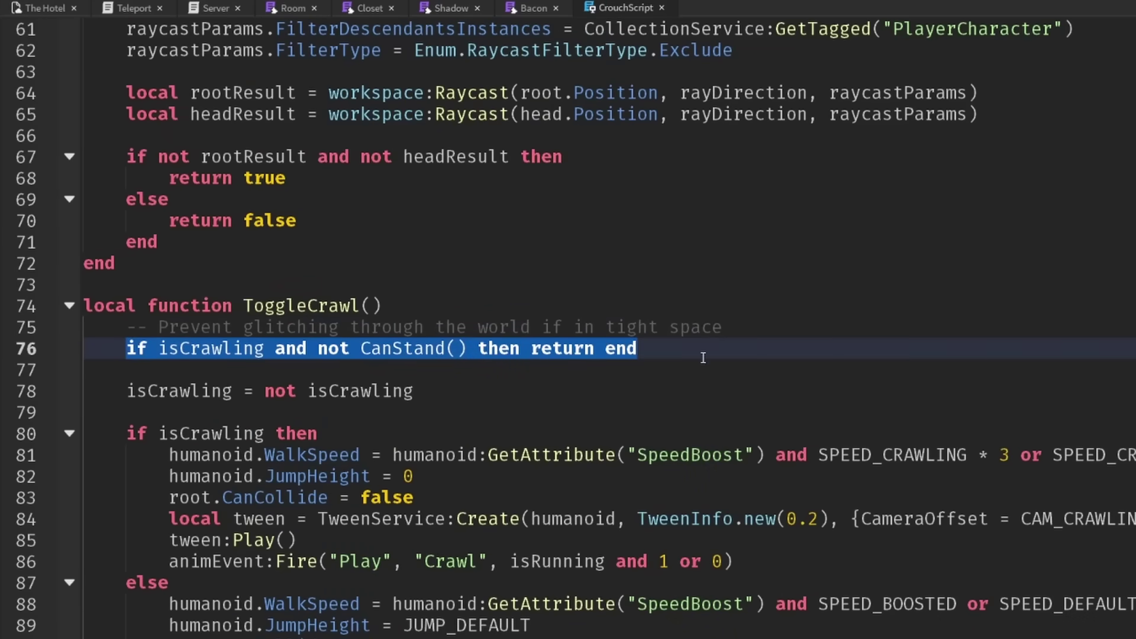
Step: Crawl the character toward the desk, then stand and walk toward door 002
left_click(633, 395)
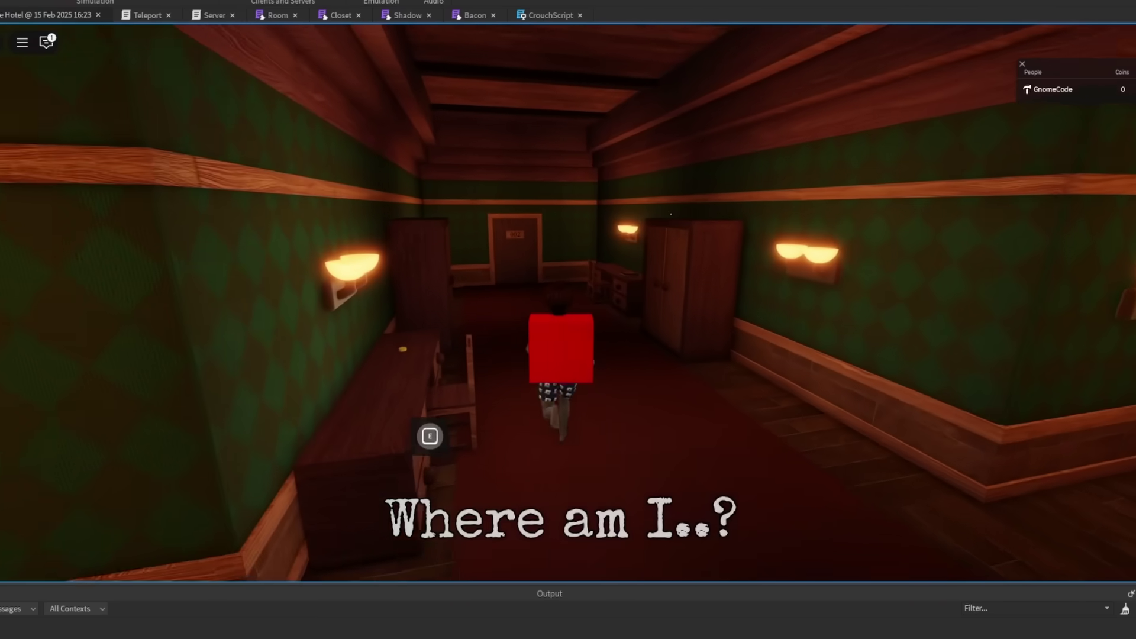
key("w")
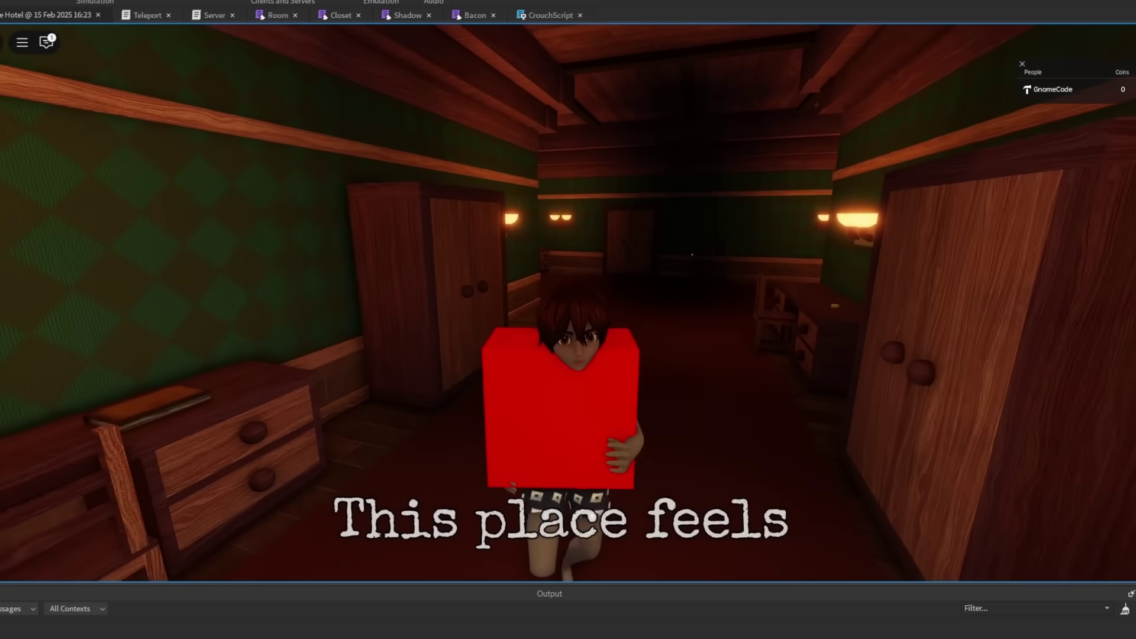
key("w")
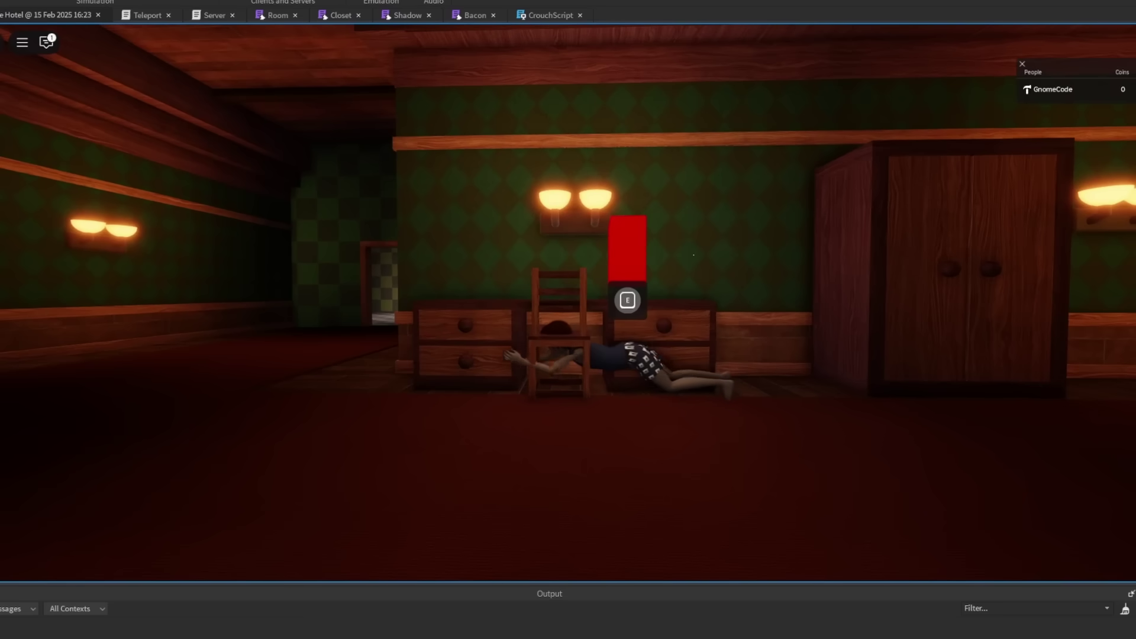
right_click_drag(700, 281, 672, 288)
key("c")
key("w")
Step: Crawl under the desk, walk through door 002, and crawl under the plank and back
key("w")
key("w")
key("c")
key("w")
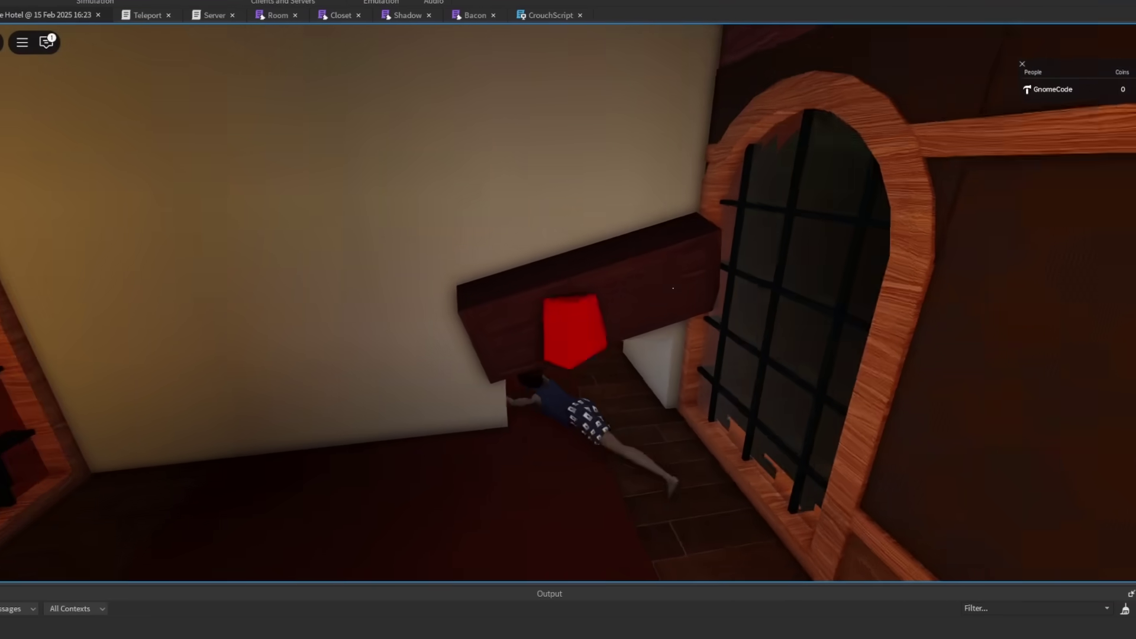
key("w")
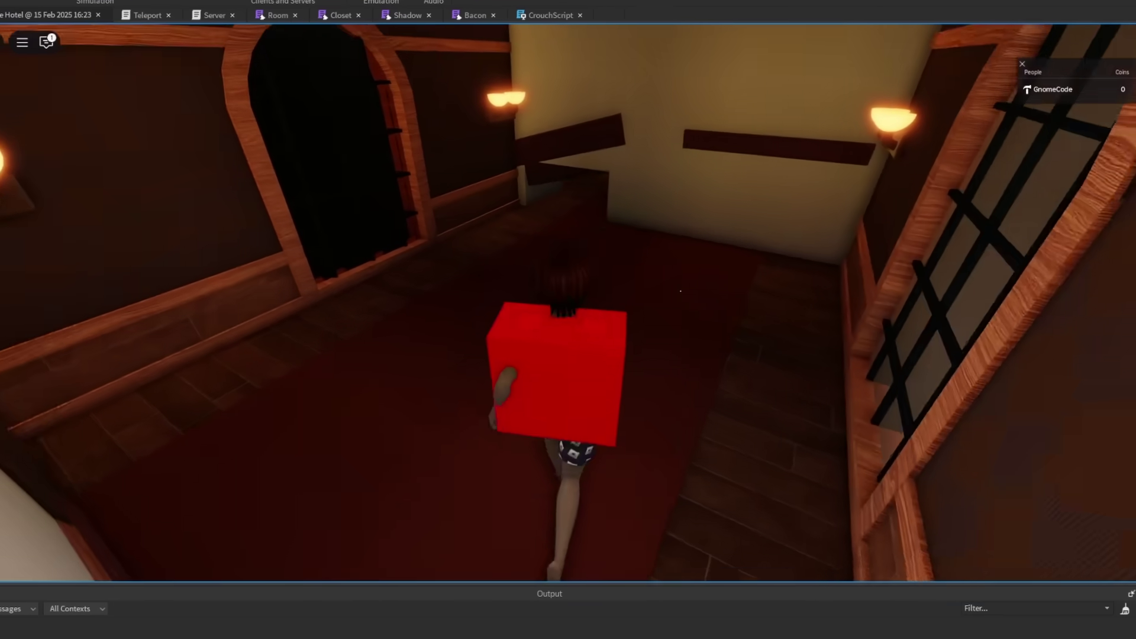
key("w")
key("c")
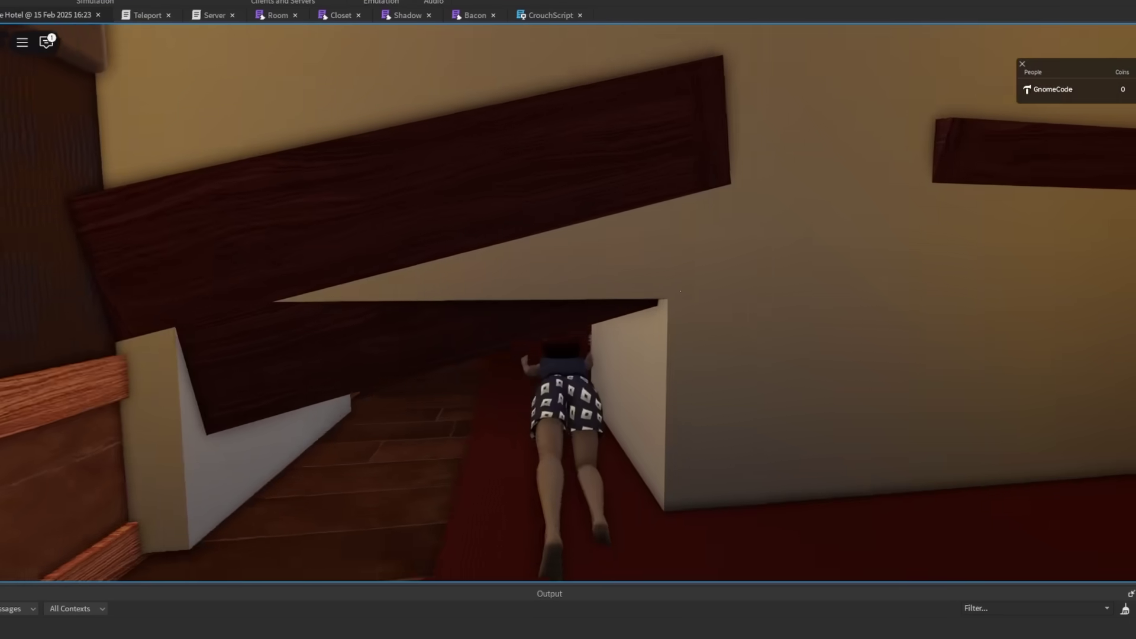
key("s")
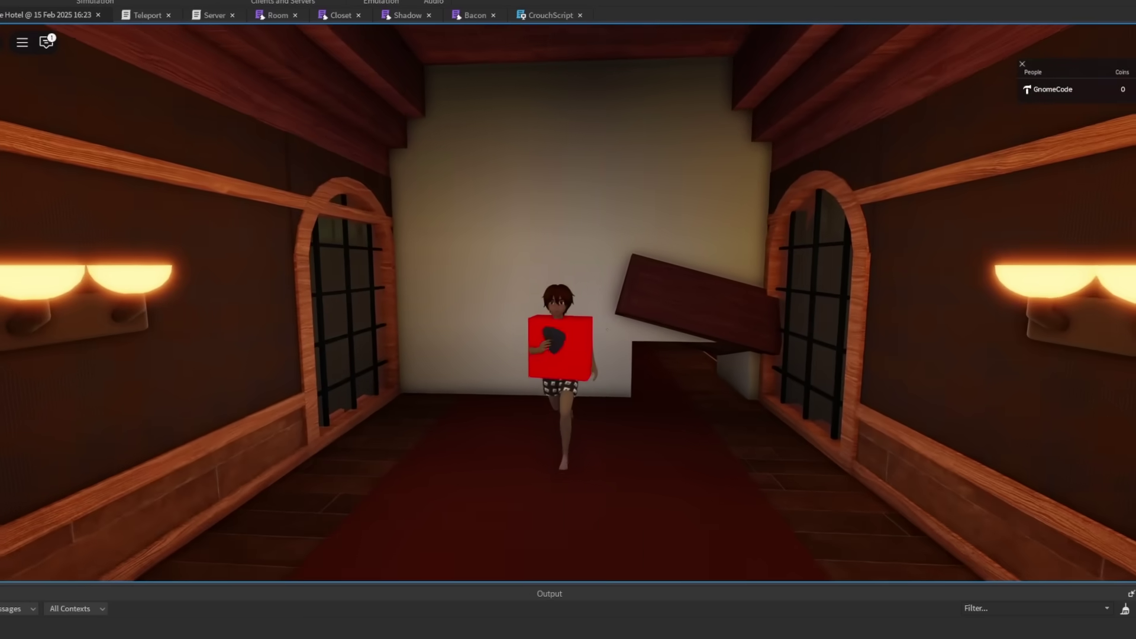
key("w")
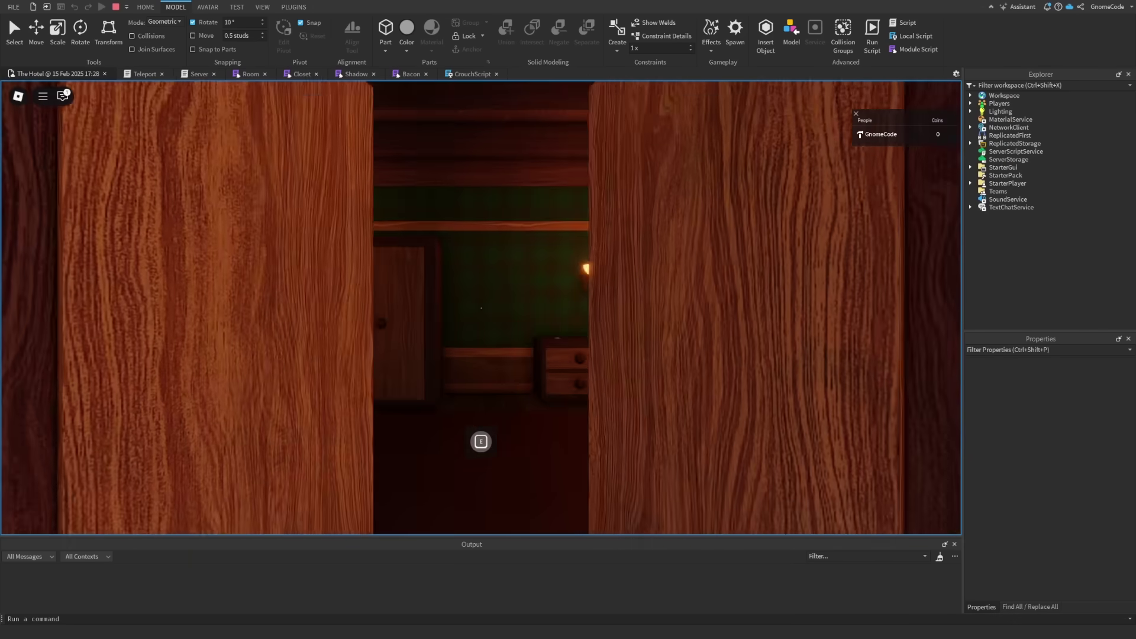
Step: Walk up to the closet and hide inside it, then step back out
key("w")
key("e")
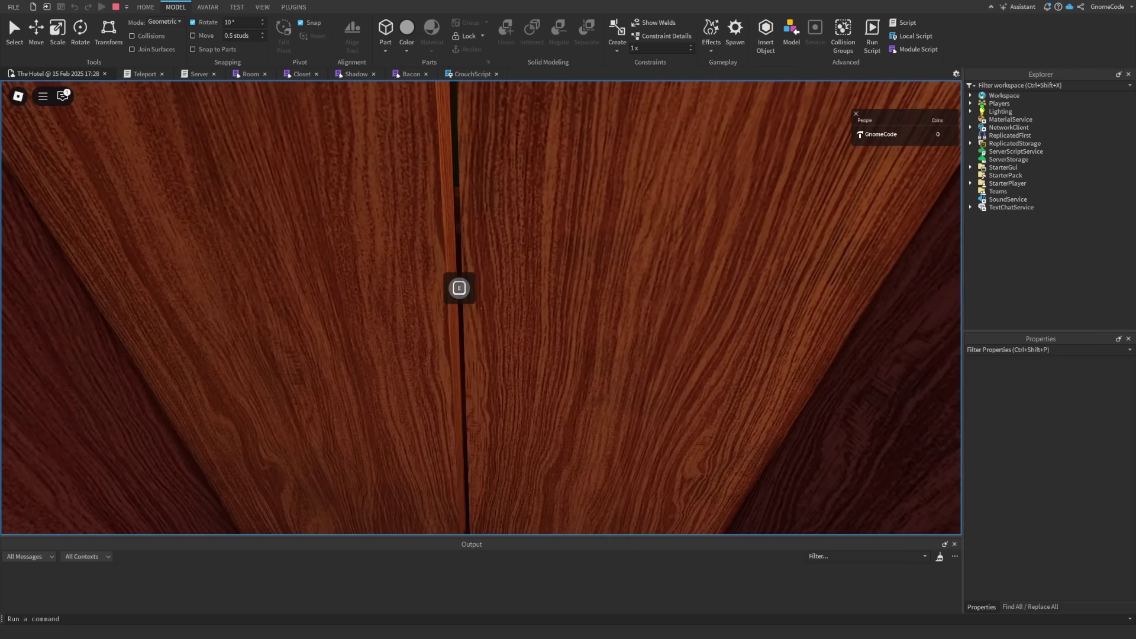
key("w")
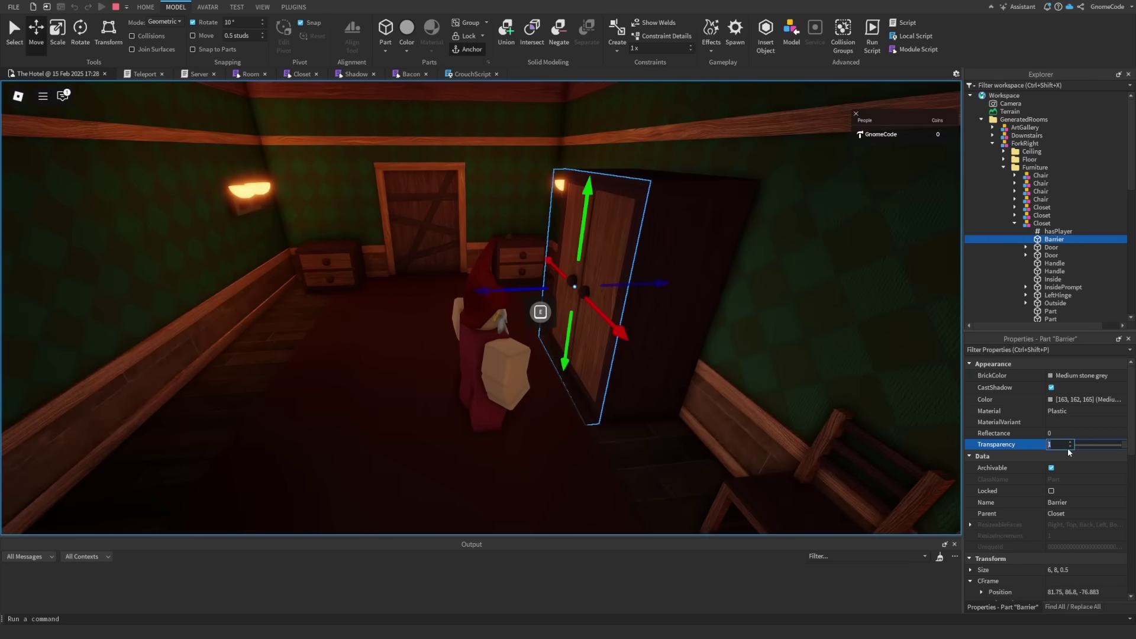
Step: Set the closet Barrier's Transparency to 0.5
type("0.5")
key("Return")
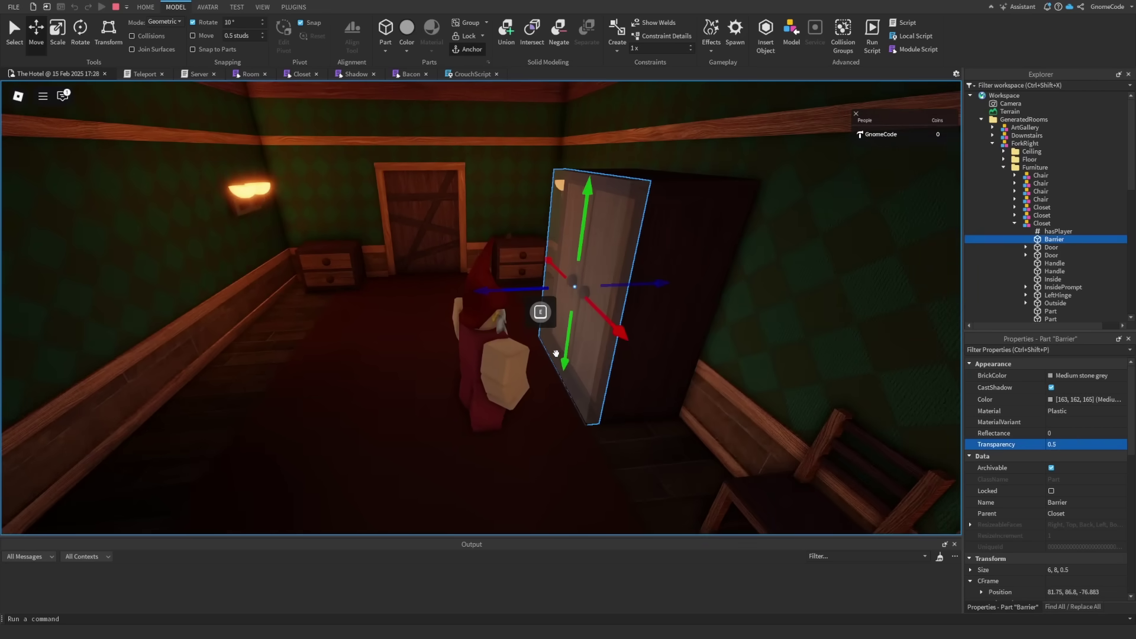
key("s")
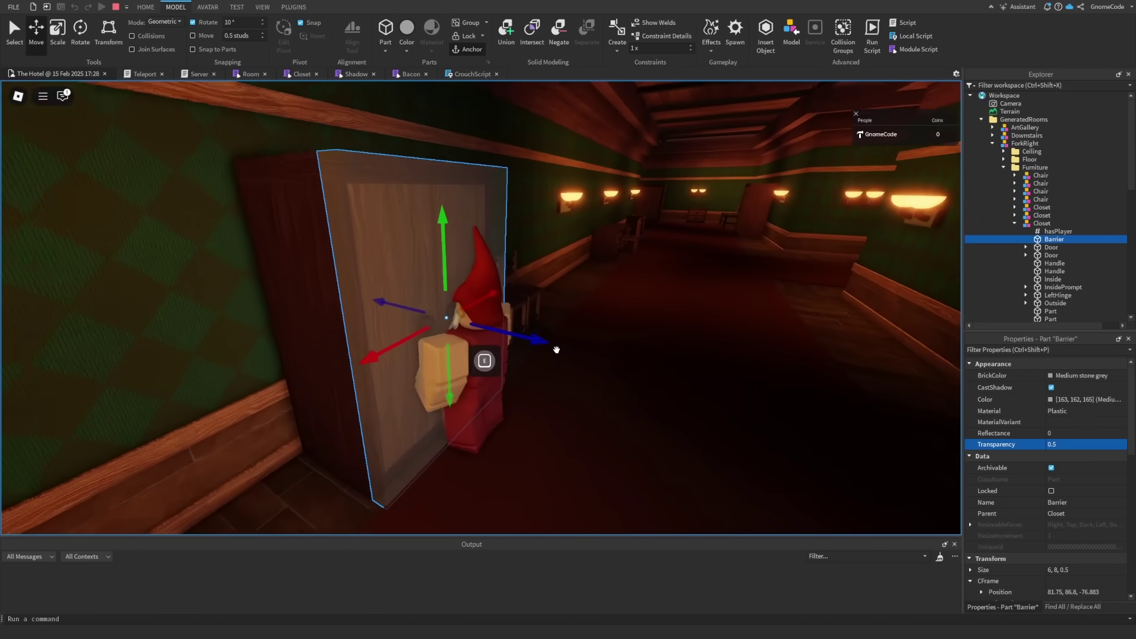
key("a")
key("a")
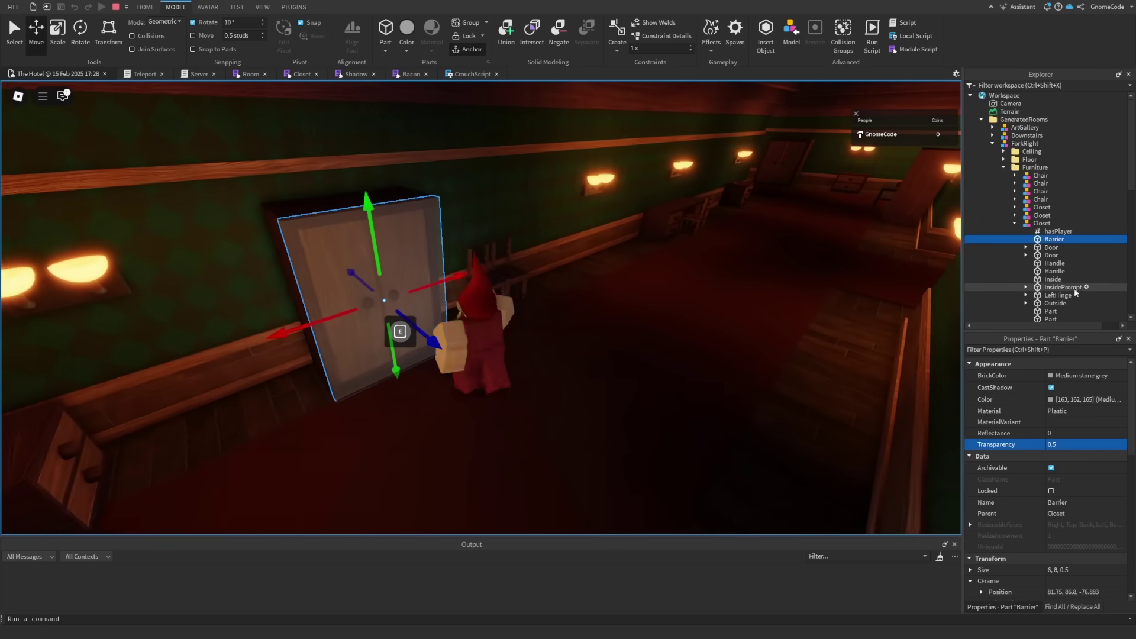
key("d")
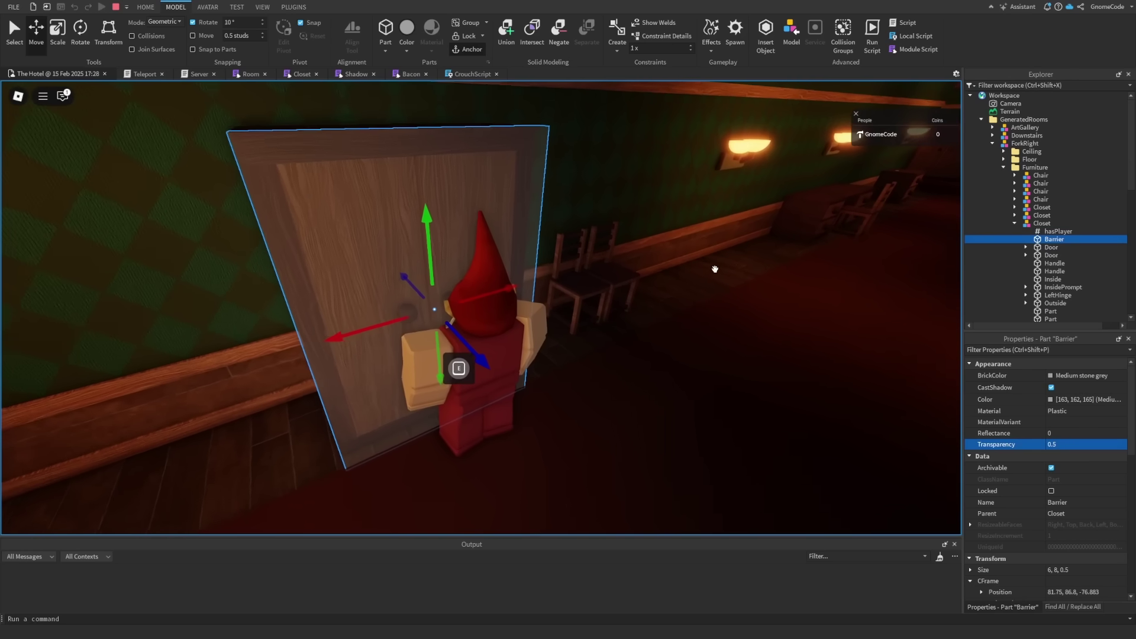
Step: Select both closet Door parts, stop the test, and uncheck their CanCollide
left_click(1047, 247)
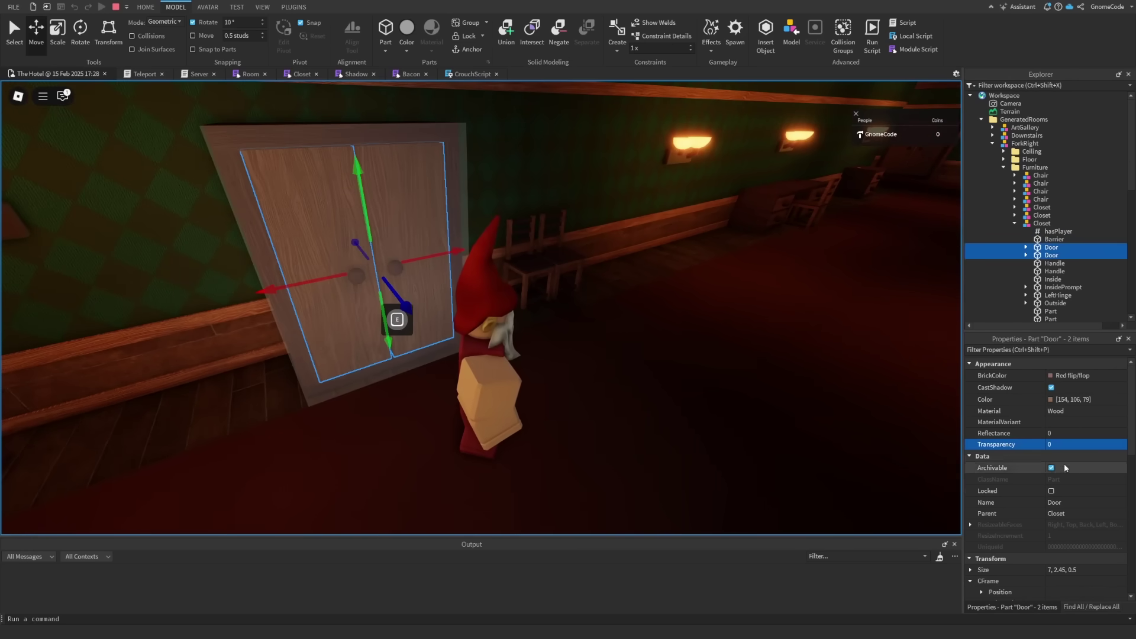
scroll(1059, 485, "down", 5)
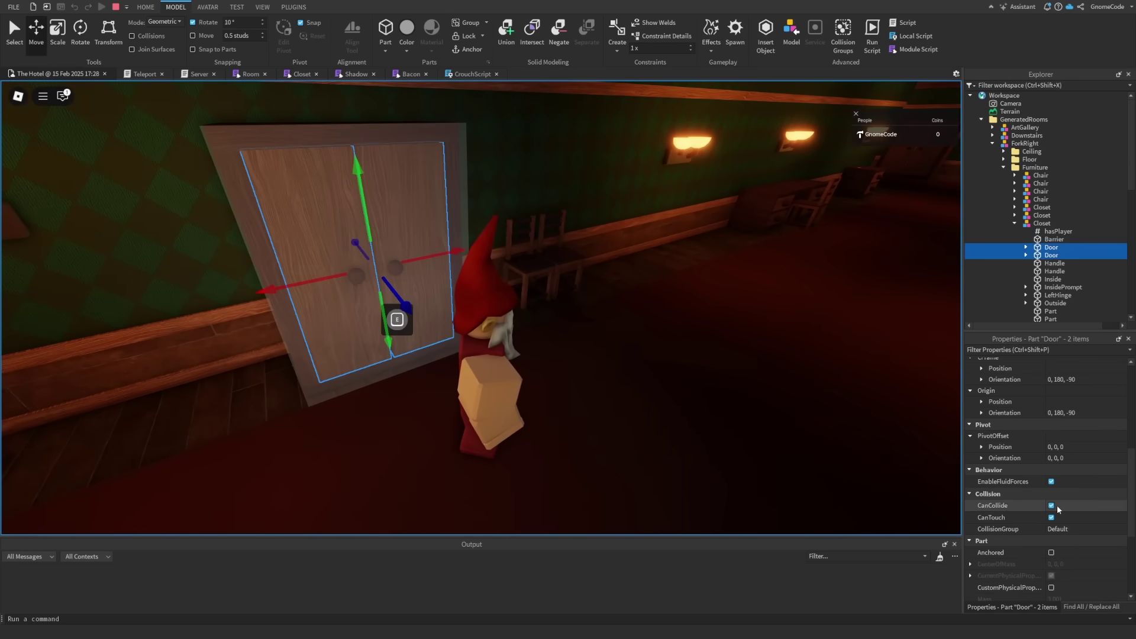
key("a")
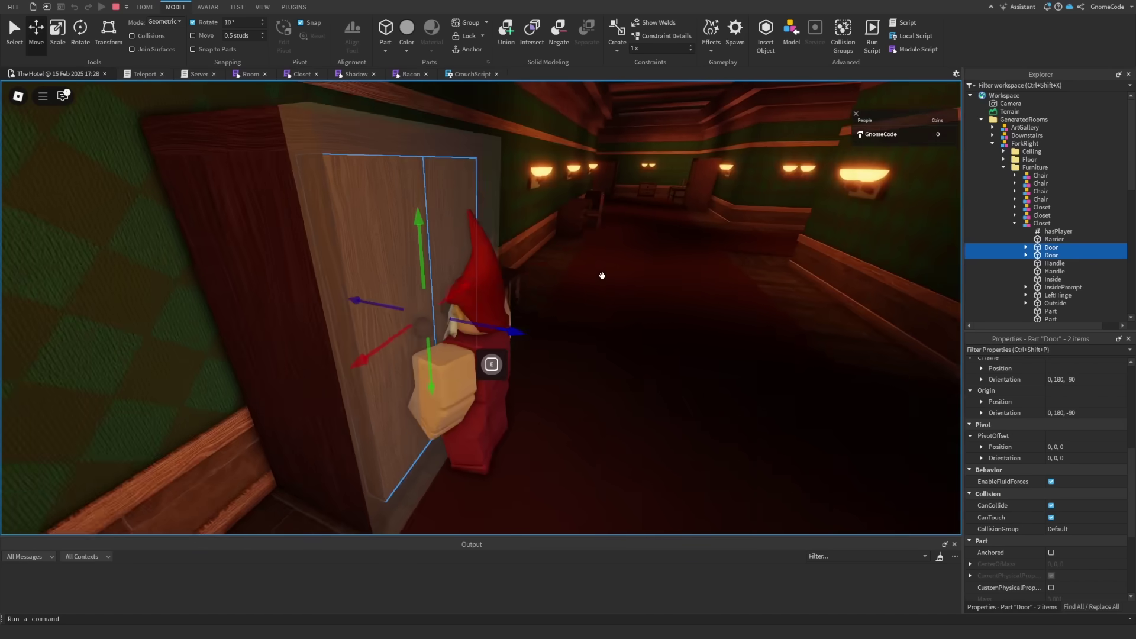
key("d")
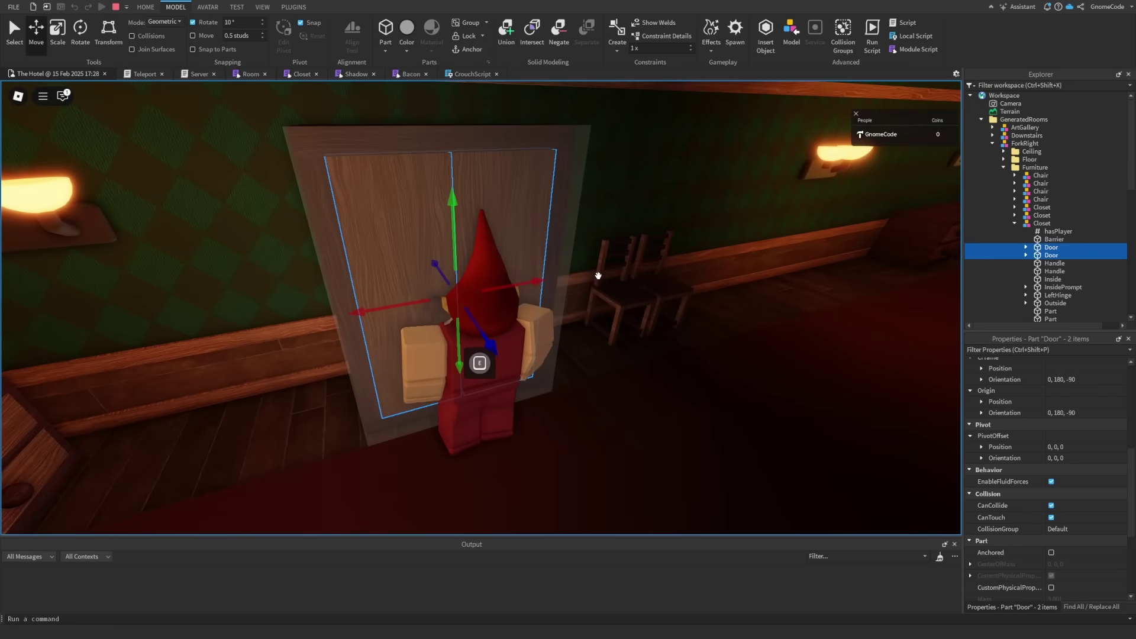
key("w")
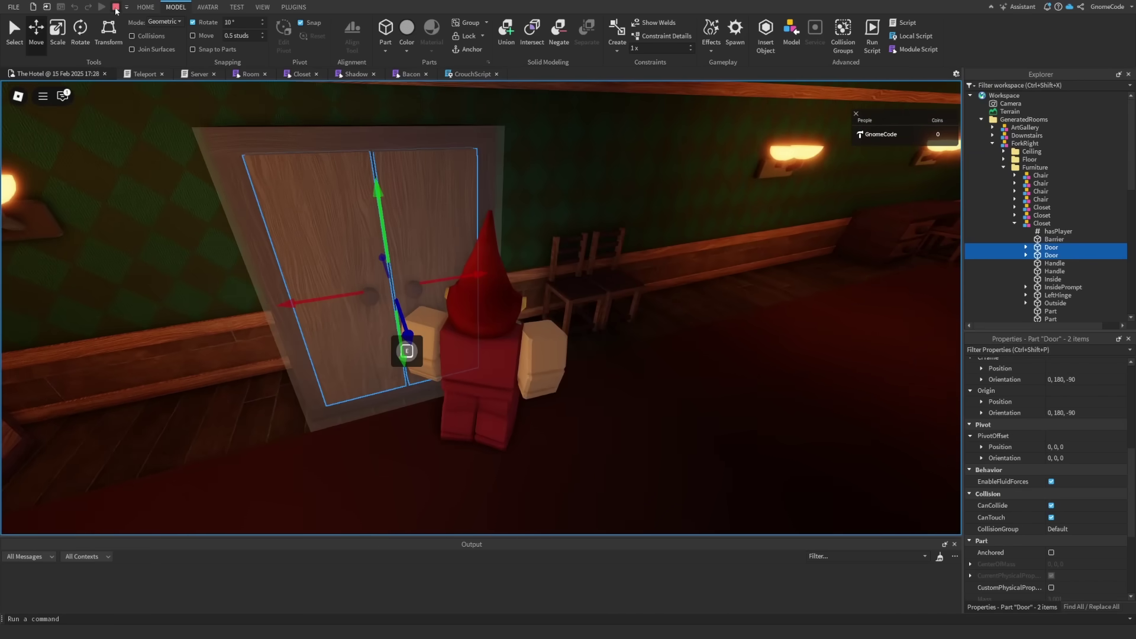
left_click(116, 10)
scroll(1058, 465, "down", 5)
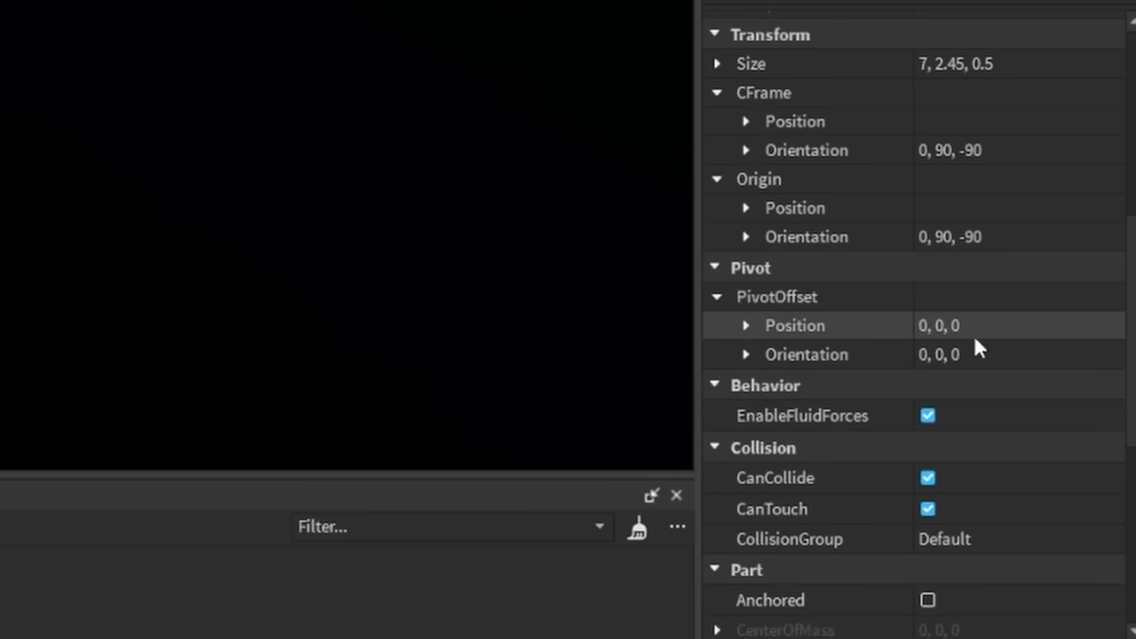
left_click(935, 482)
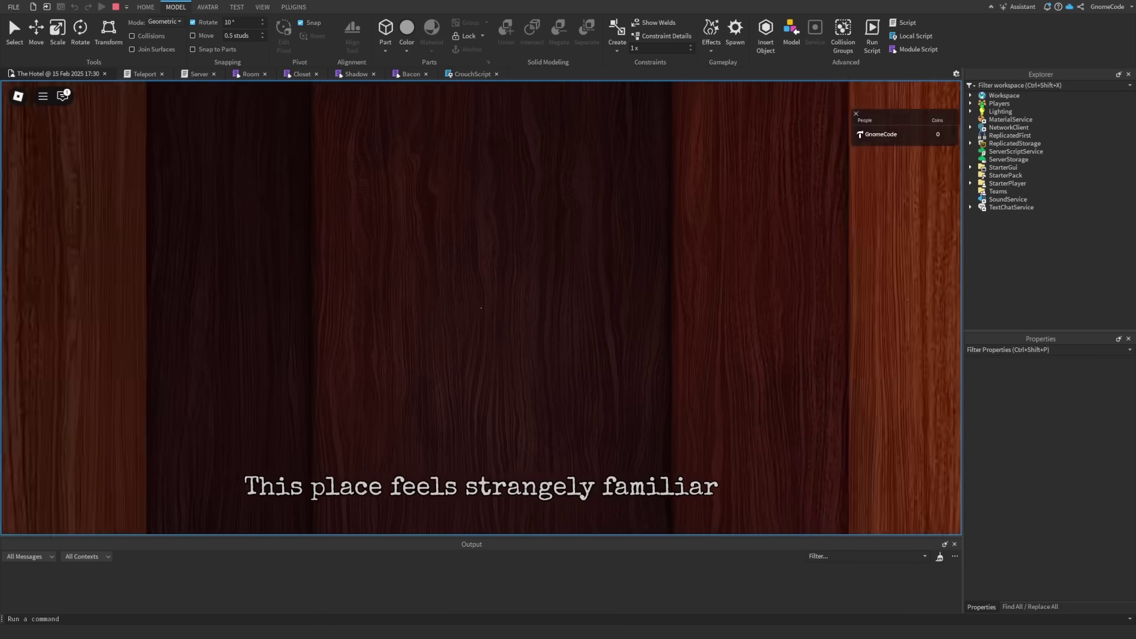
Step: Play-test entering and leaving the closets with E to confirm hiding works
key("e")
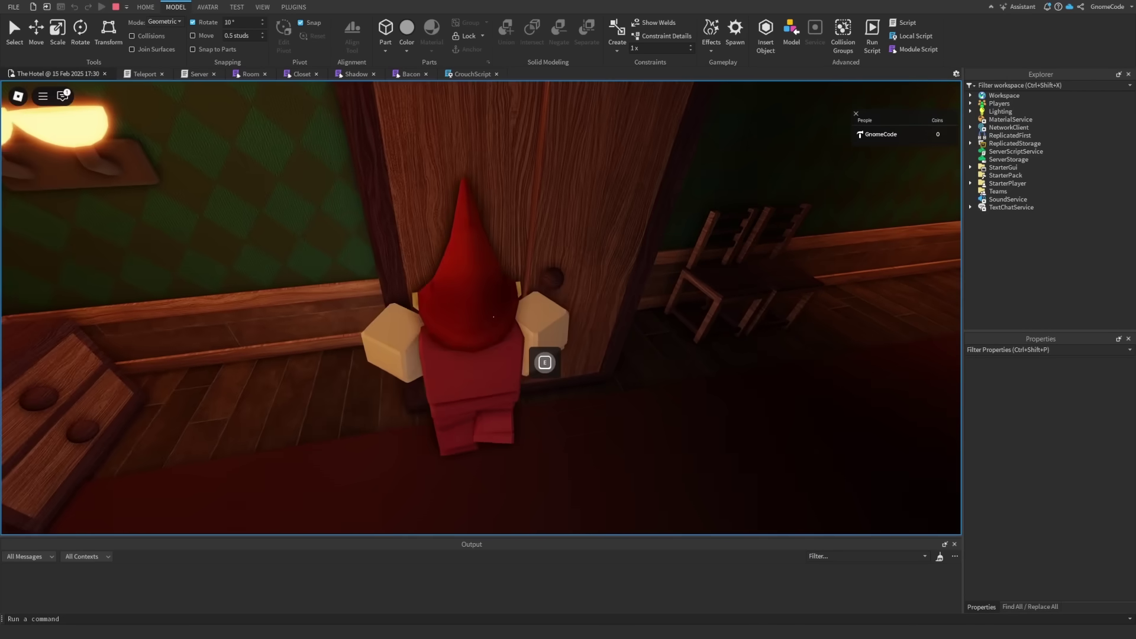
scroll(480, 308, "down", 5)
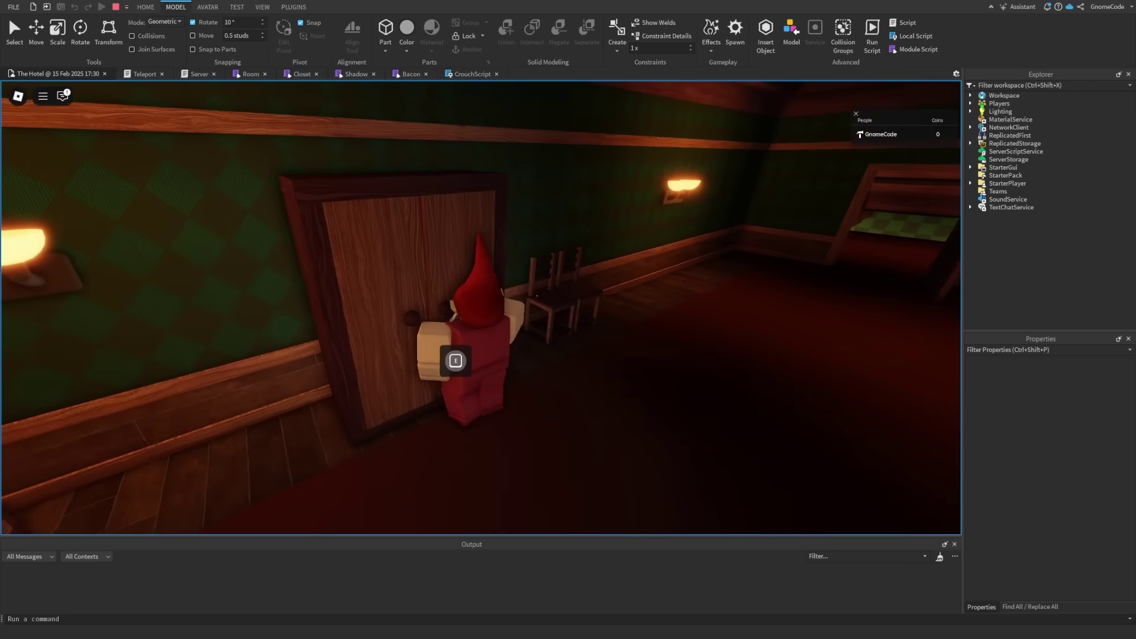
key("w")
scroll(536, 296, "up", 5)
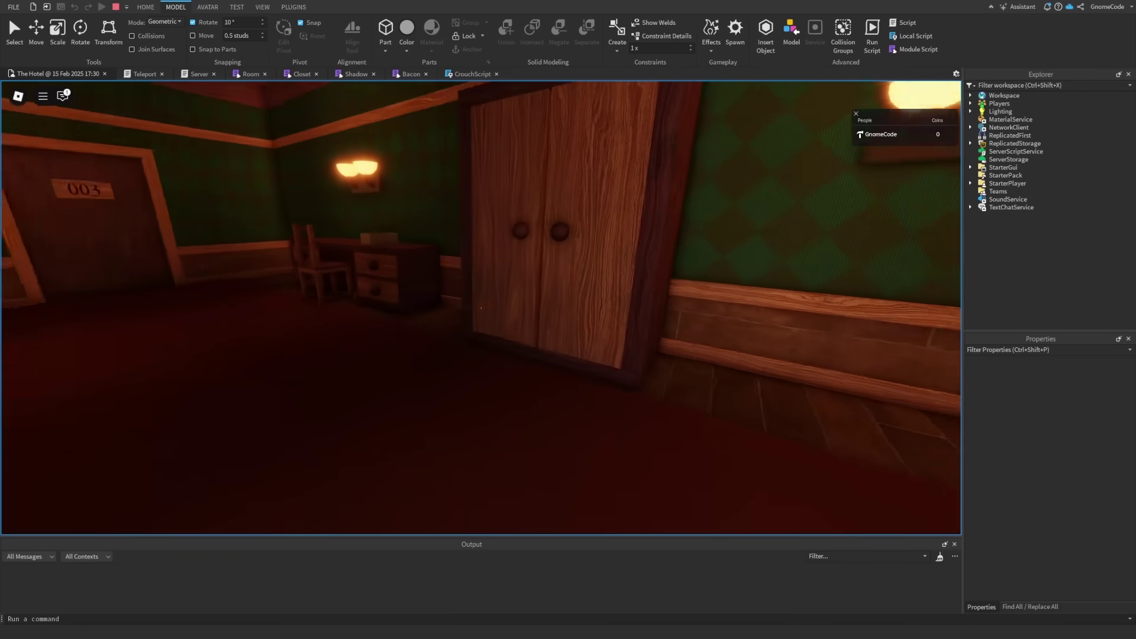
key("e")
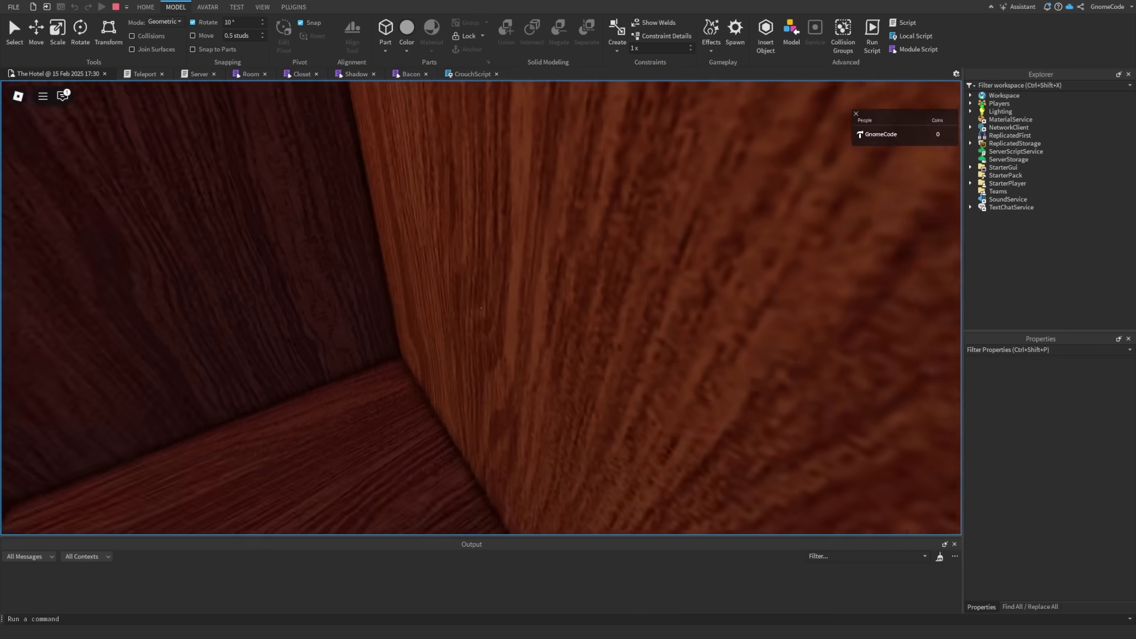
key("e")
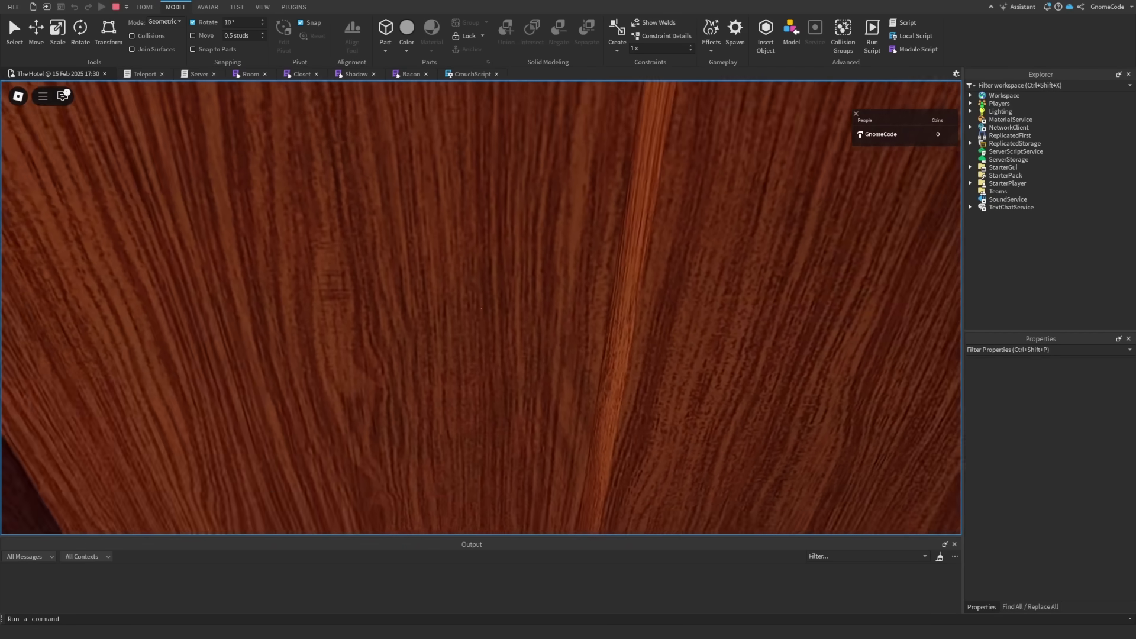
key("e")
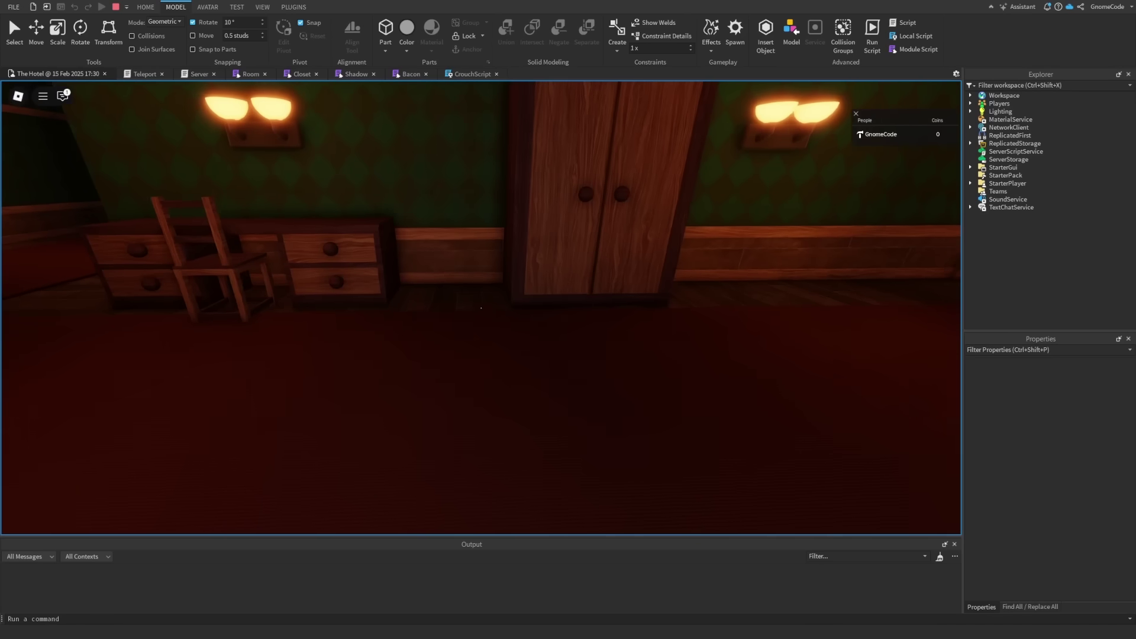
key("e")
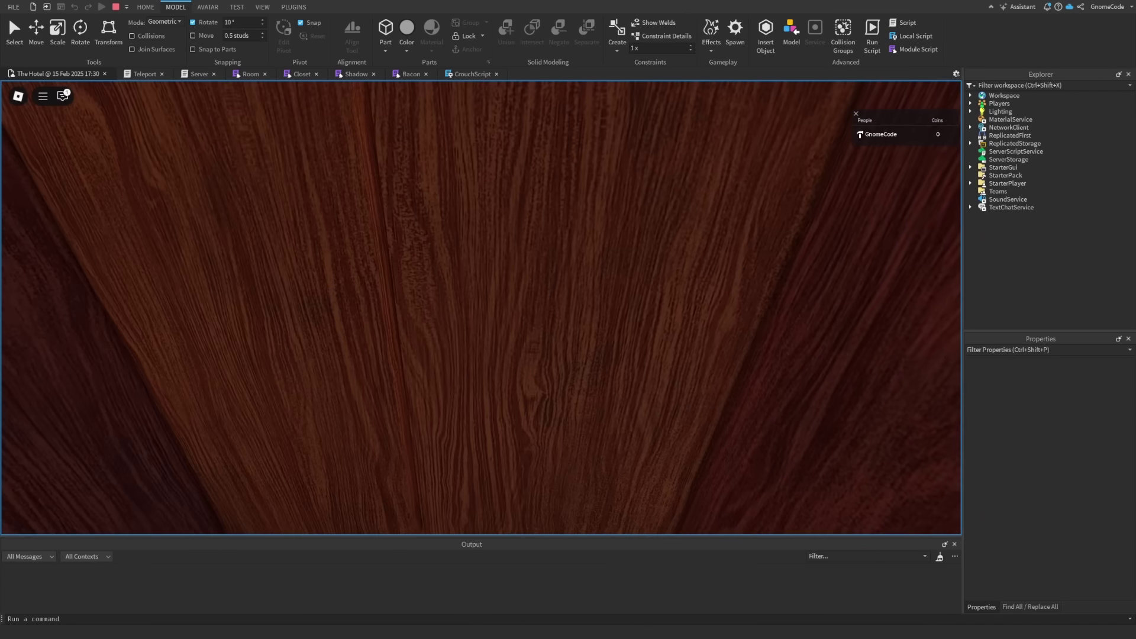
Step: Stop the test and select the line setting the Hiding attribute in the Closet script
left_click(115, 6)
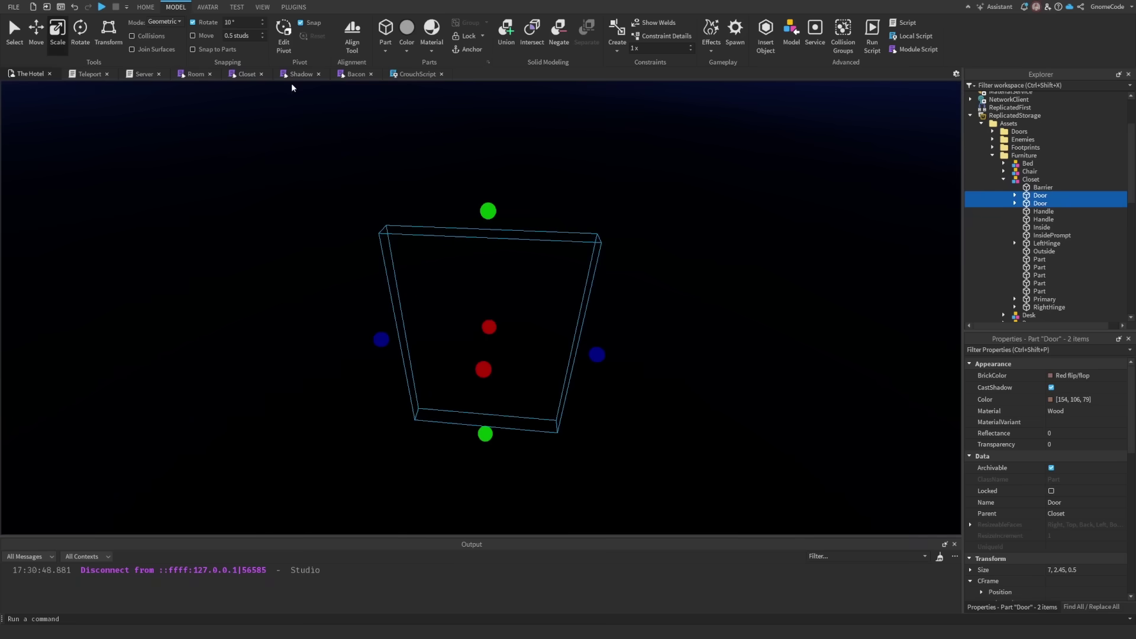
left_click(247, 74)
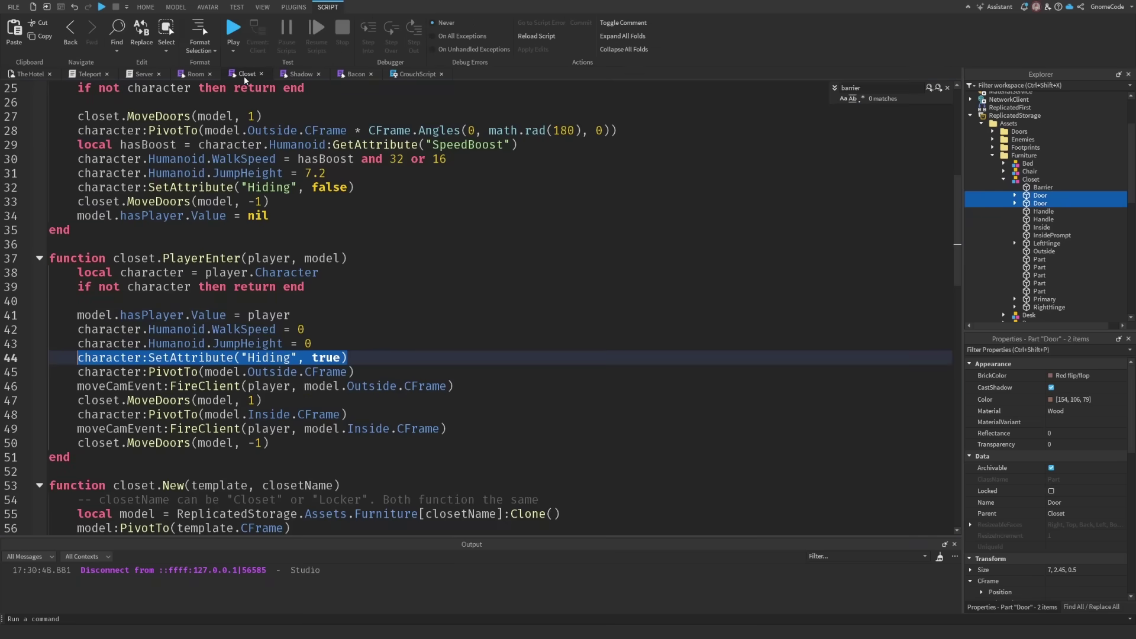
left_click(306, 318)
left_click_drag(363, 358, 74, 360)
Step: Add `if character:GetAttribute("Hiding") then return` to CrouchScript line 77 and start a play test
left_click(414, 75)
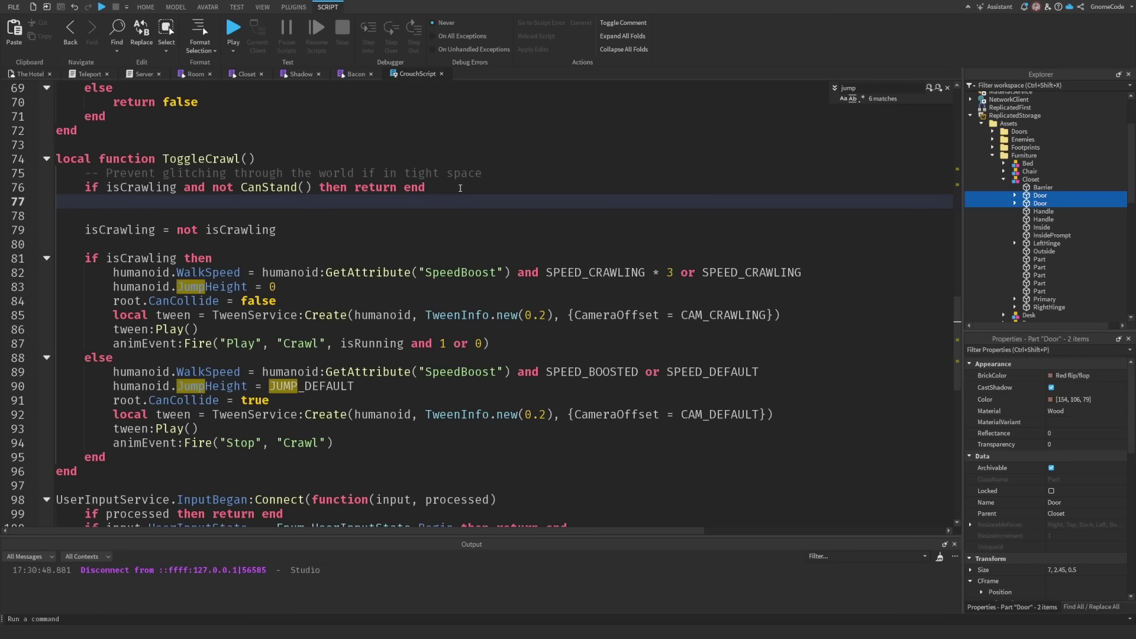
type("if character:Get")
key("Down")
key("Return")
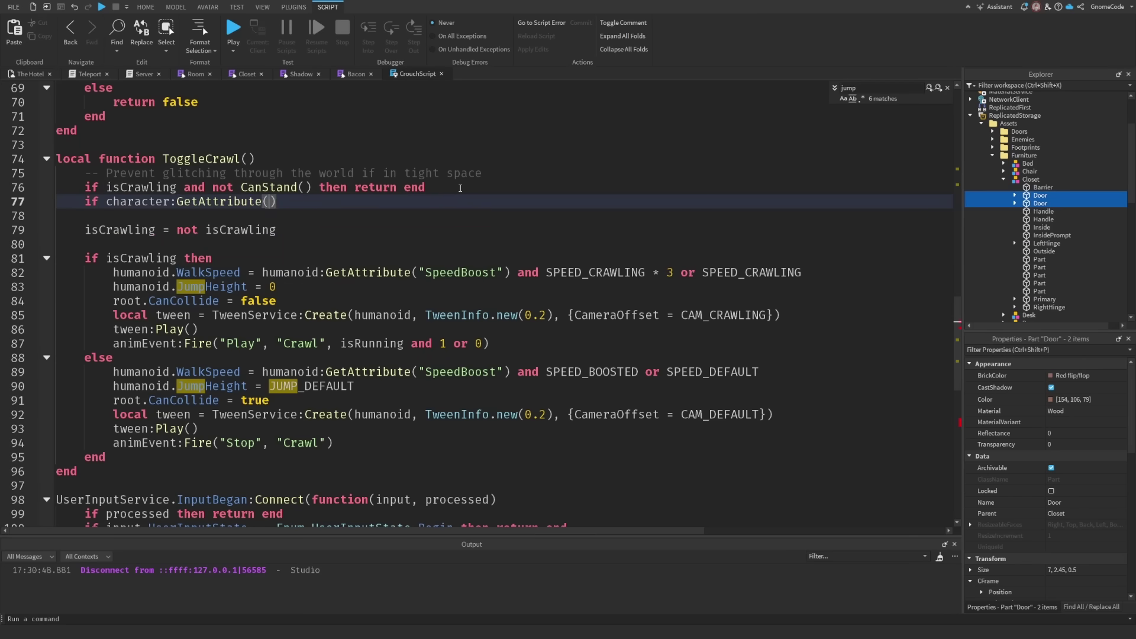
type("\"Hiding")
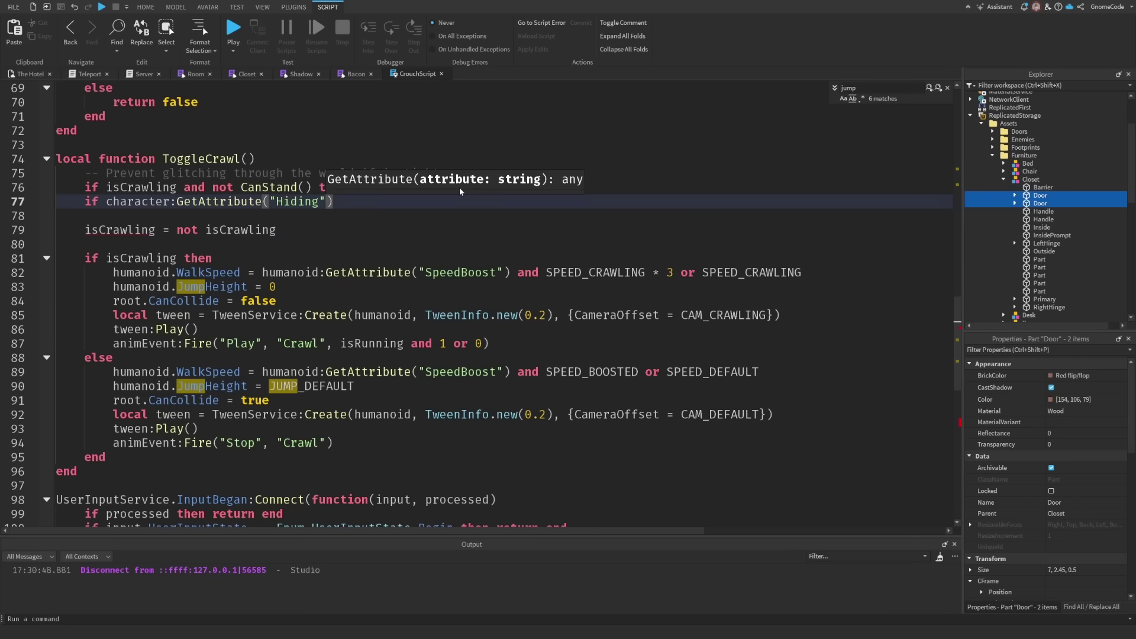
type("\") then return end")
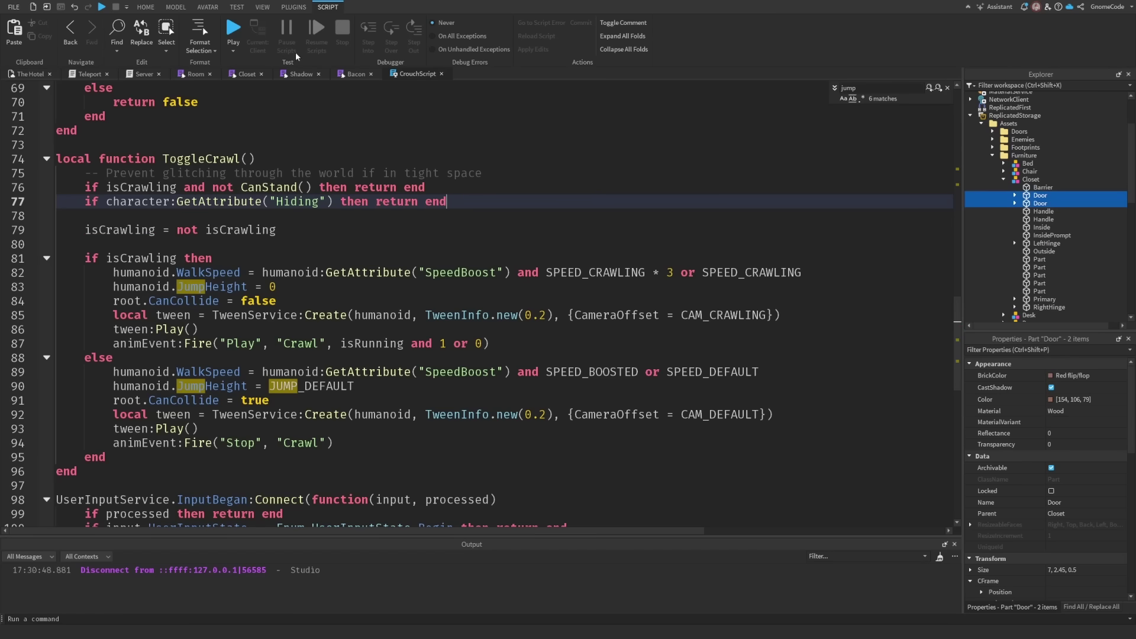
left_click(234, 29)
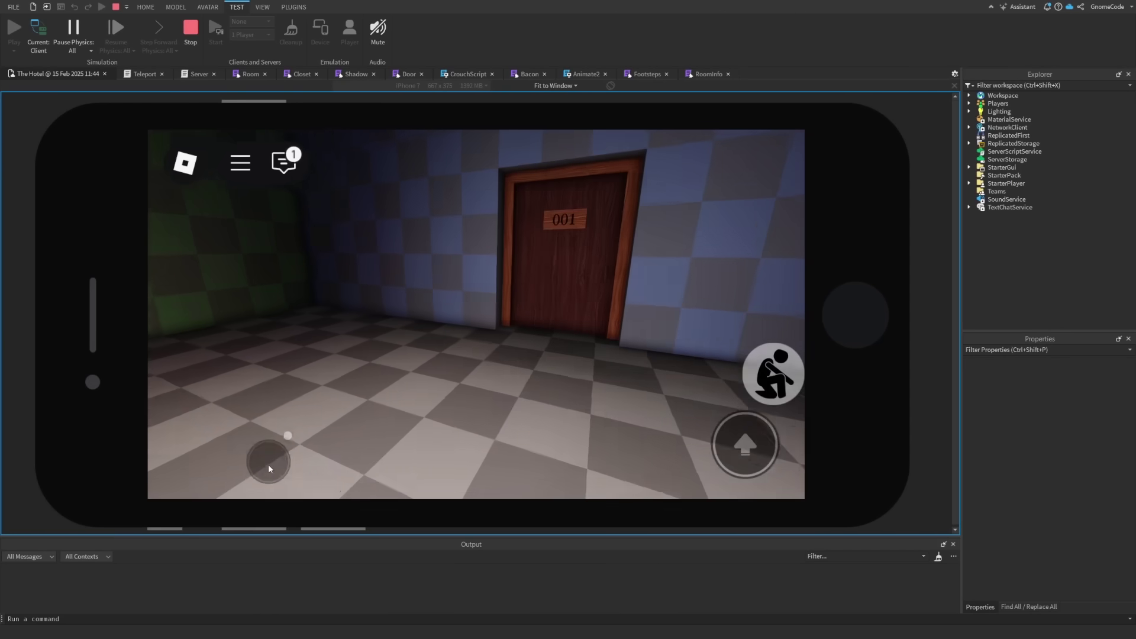
Step: On the emulated iPhone, walk through door 001 toggling the crouch button in the hallway, then stop
left_click_drag(268, 463, 679, 373)
left_click(772, 372)
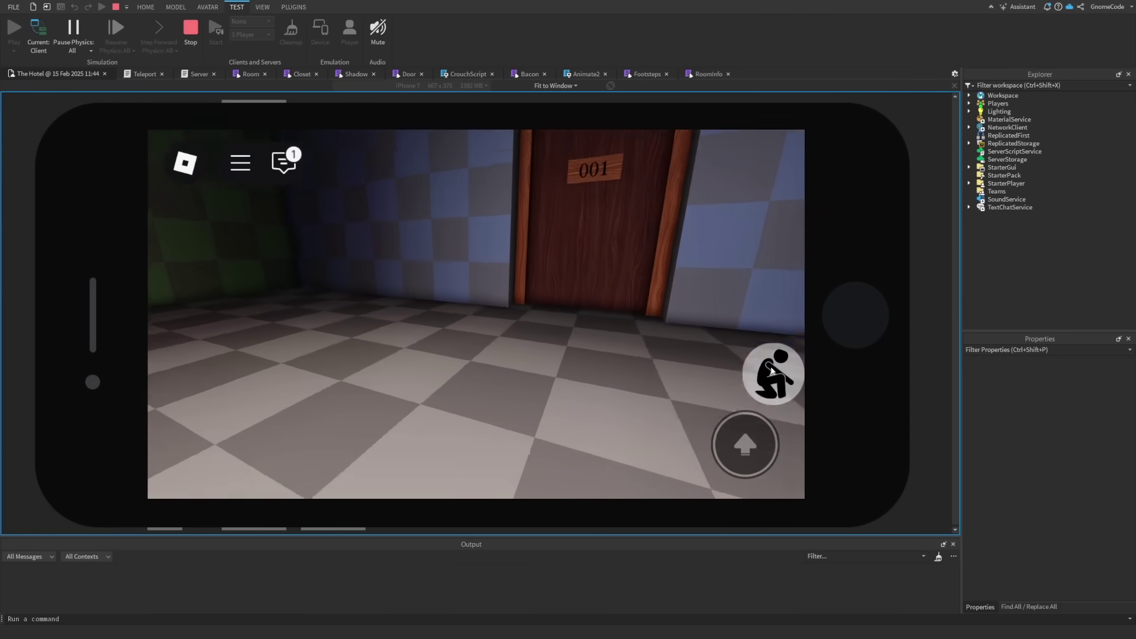
left_click(772, 367)
left_click_drag(305, 399, 326, 380)
left_click(773, 373)
left_click_drag(346, 436, 398, 269)
left_click(772, 372)
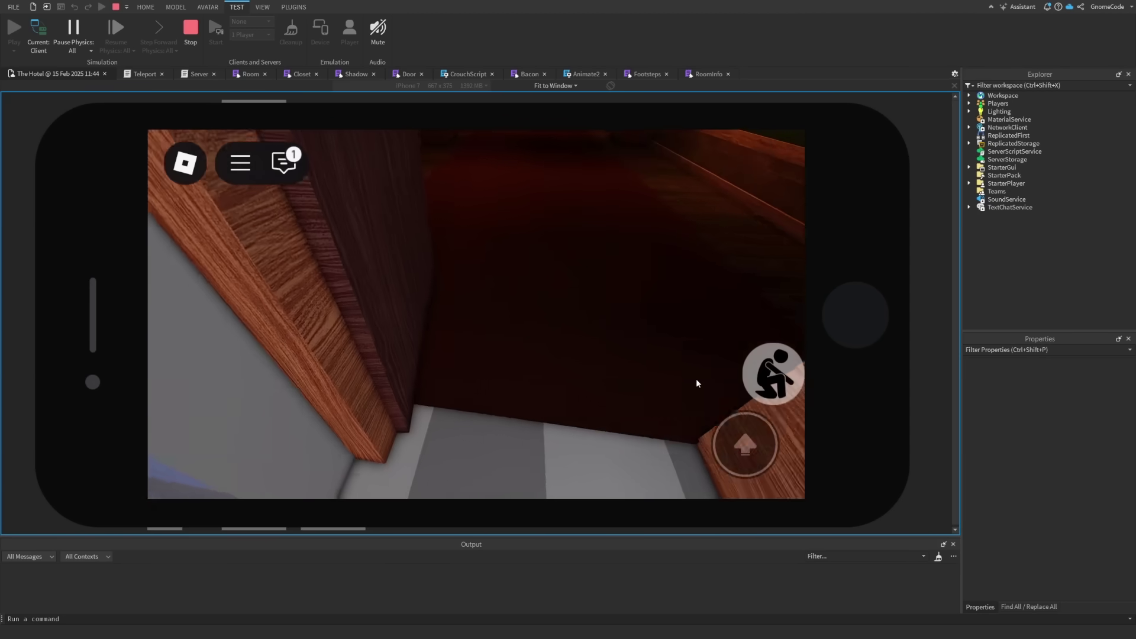
left_click(766, 365)
left_click_drag(271, 430, 268, 223)
left_click_drag(607, 343, 320, 266)
left_click(772, 373)
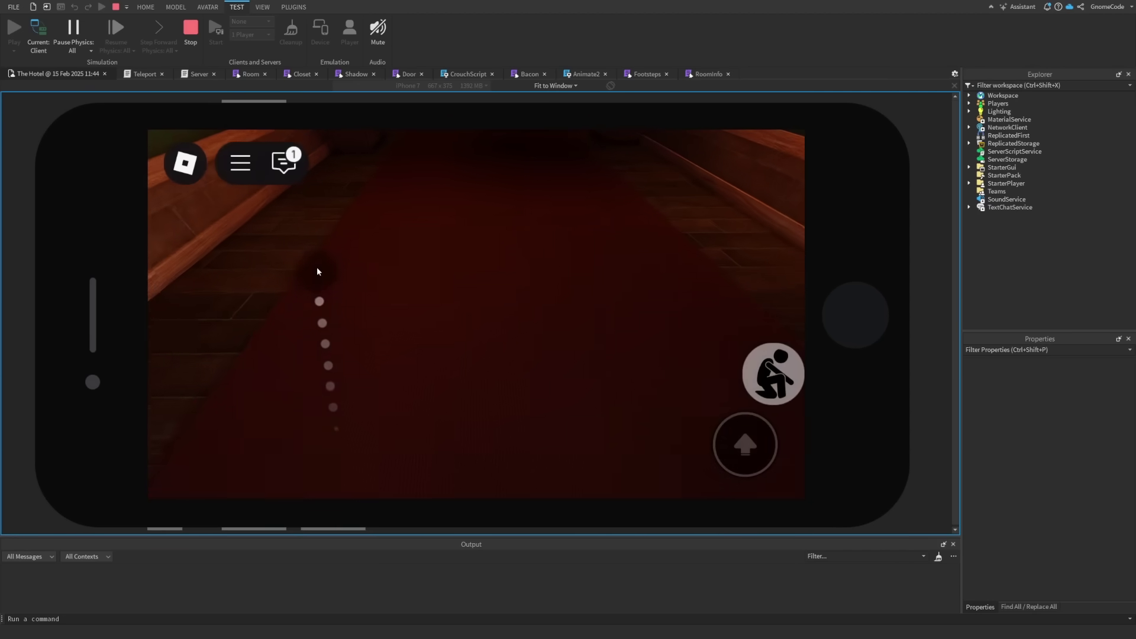
left_click(192, 38)
Step: In CrouchScript, highlight the UserInputService.TouchEnabled condition on line 30 and the btnCrouch.Visible = true line
left_click(408, 72)
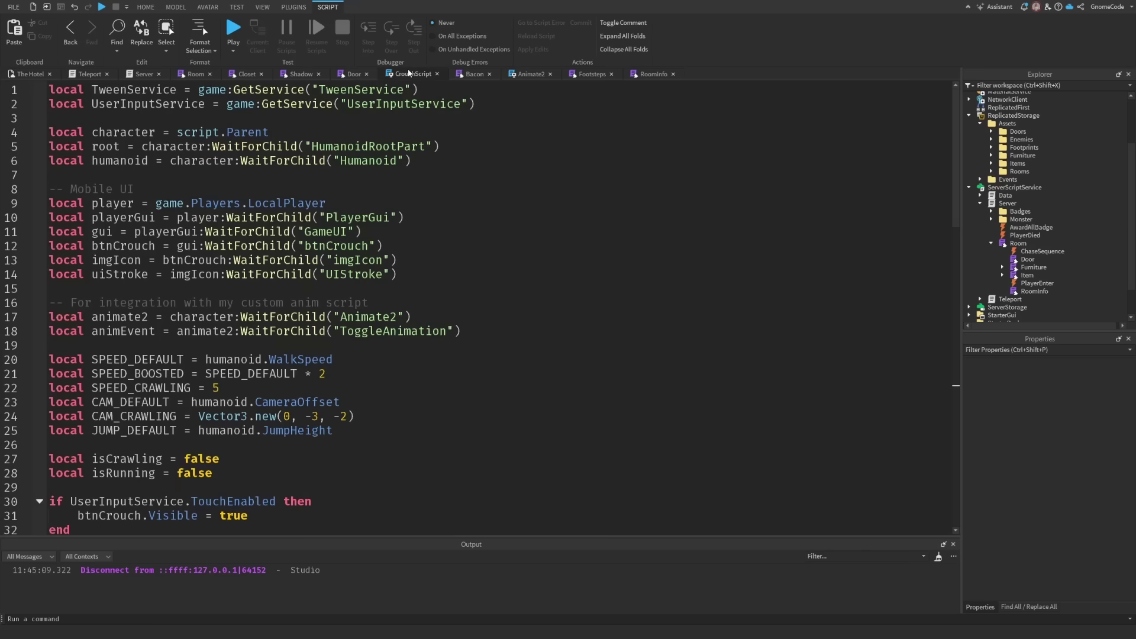
scroll(392, 256, "down", 5)
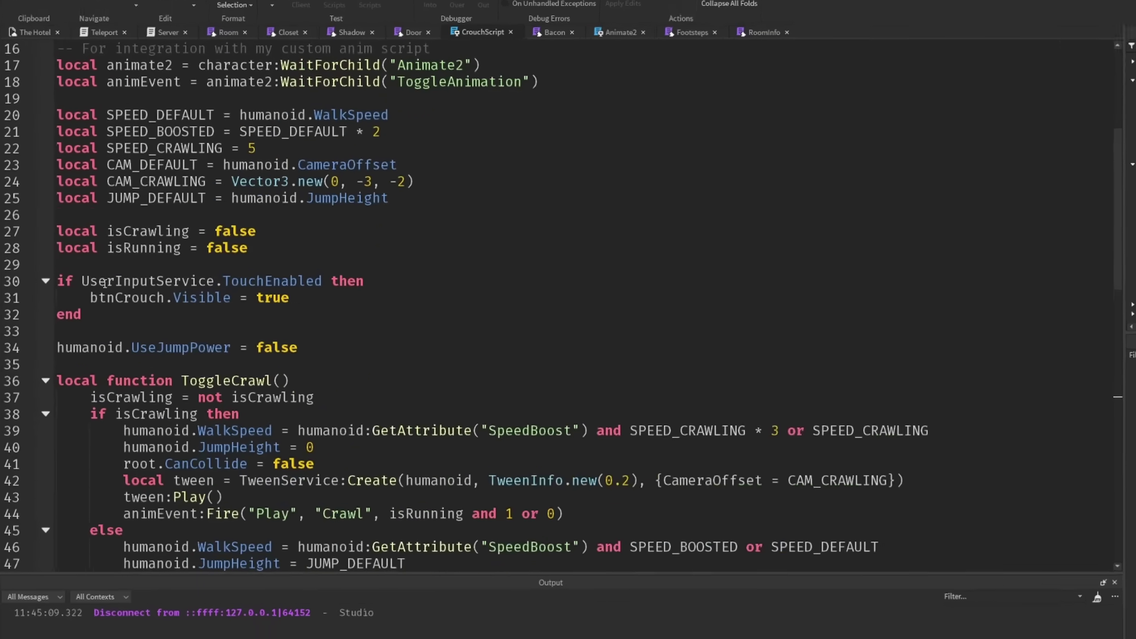
double_click(127, 286)
left_click(94, 315)
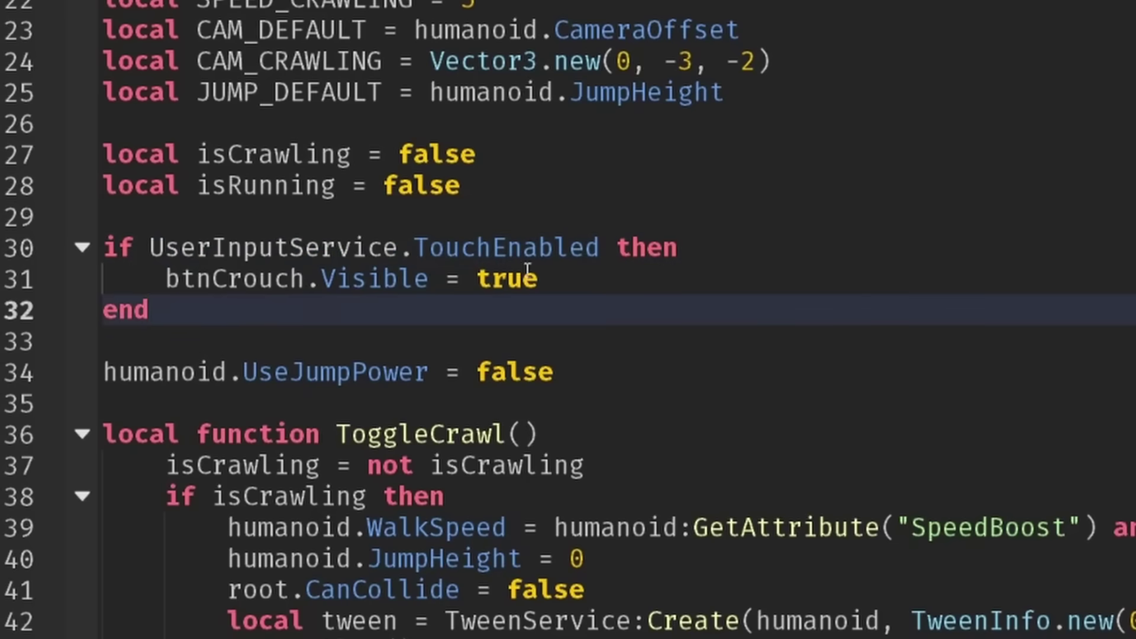
left_click_drag(600, 247, 423, 246)
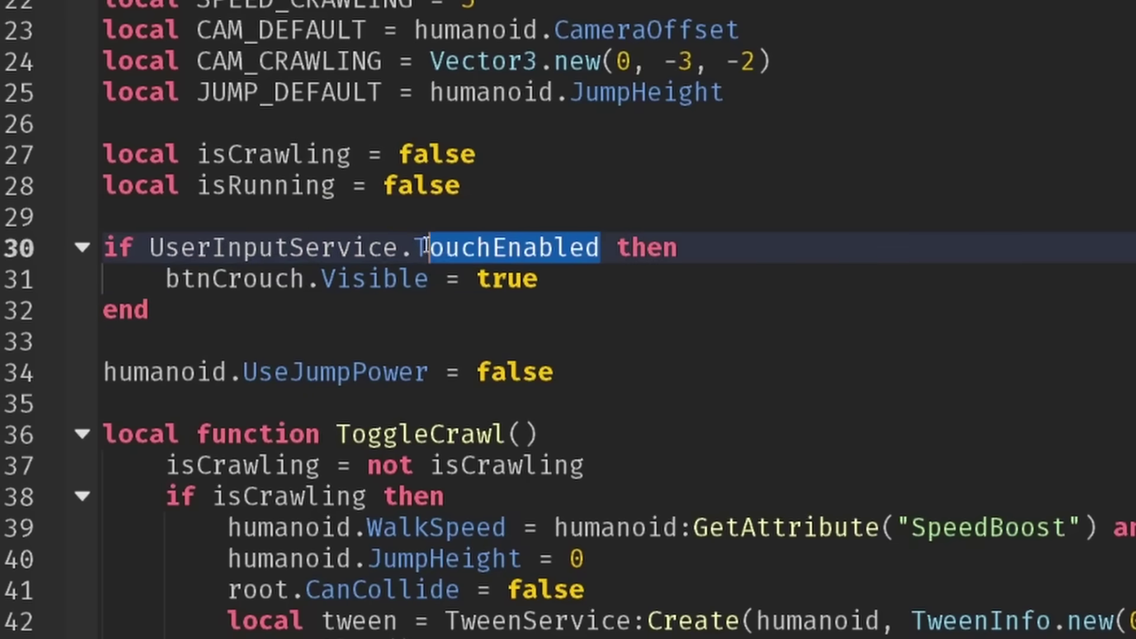
left_click(605, 269)
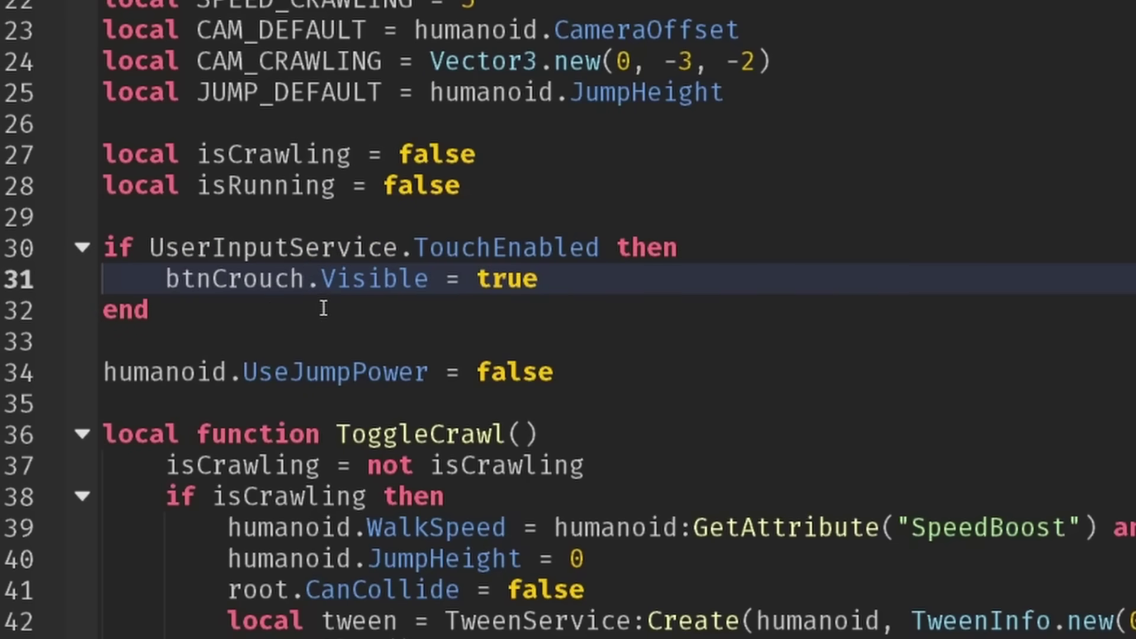
double_click(254, 247)
double_click(538, 247)
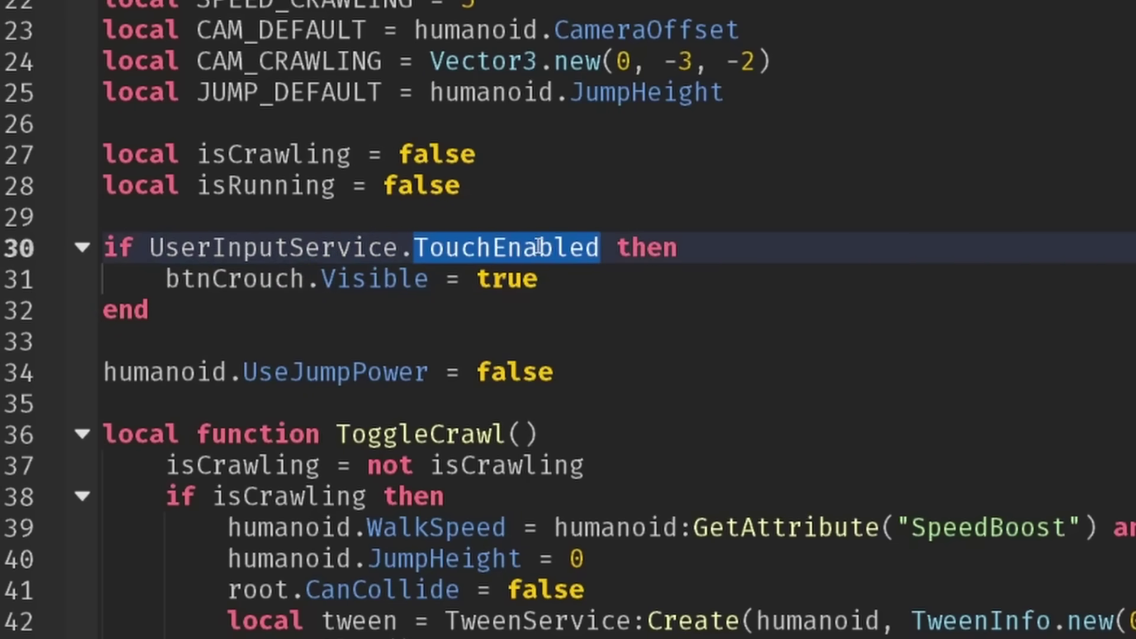
left_click(598, 280)
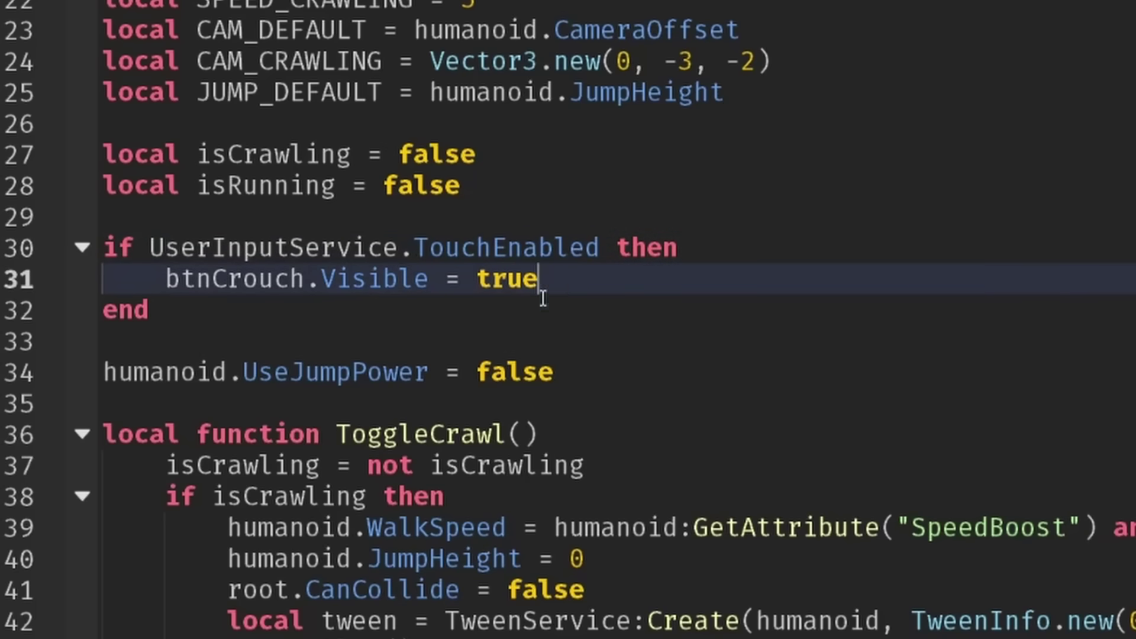
left_click_drag(600, 248, 155, 247)
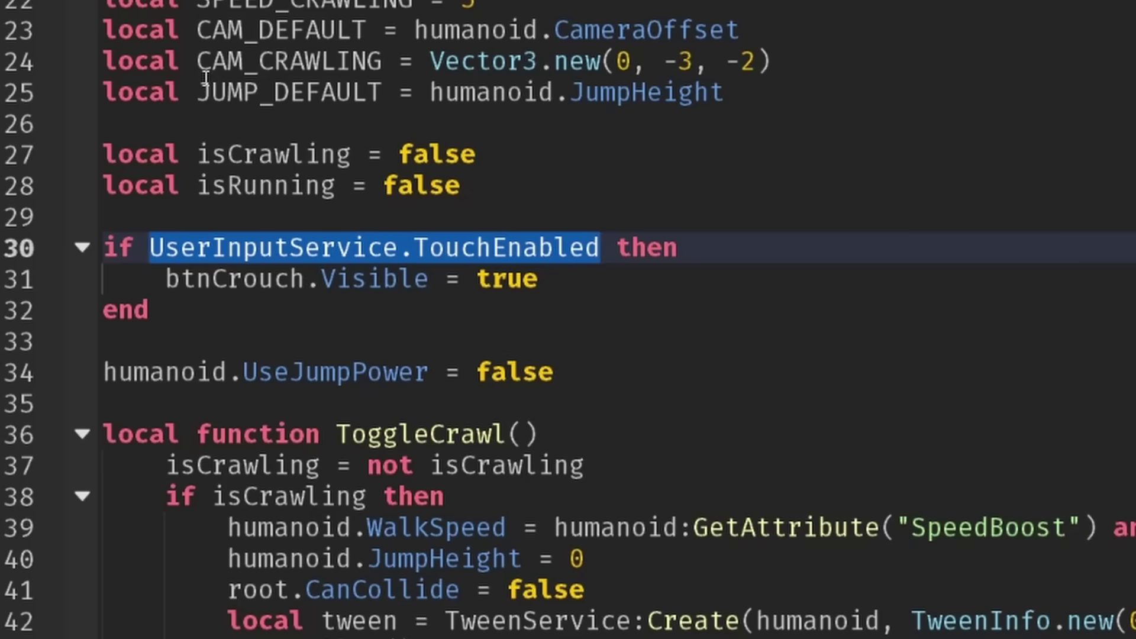
left_click(715, 196)
left_click_drag(553, 288, 161, 268)
left_click(762, 253)
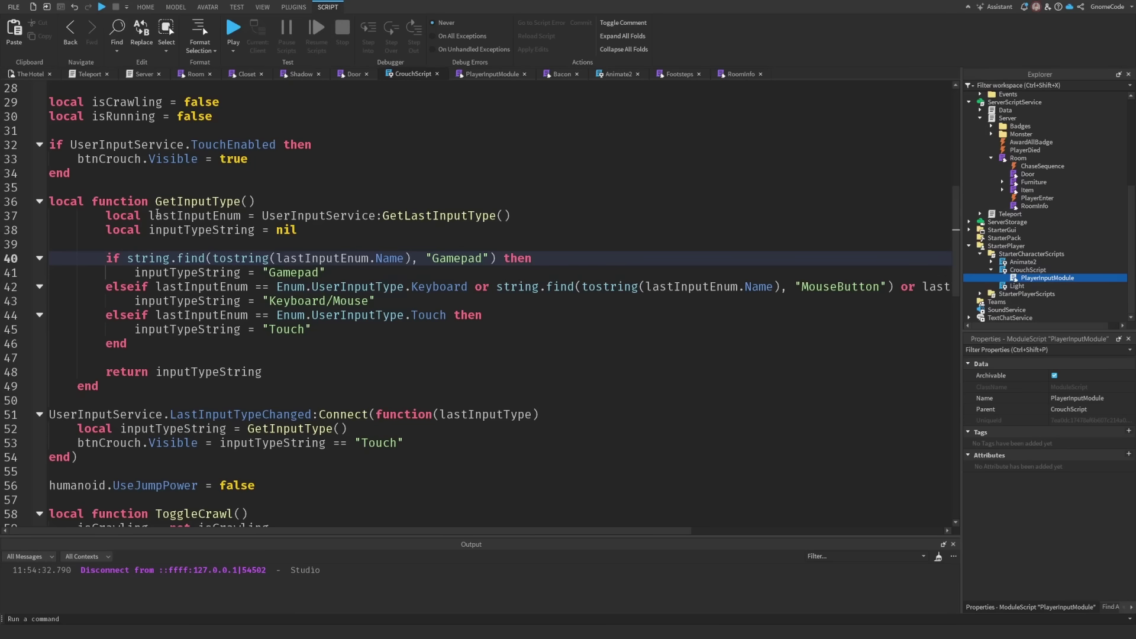
Step: Delete the old TouchEnabled if-block from CrouchScript
left_click(158, 215)
left_click_drag(70, 172, 25, 148)
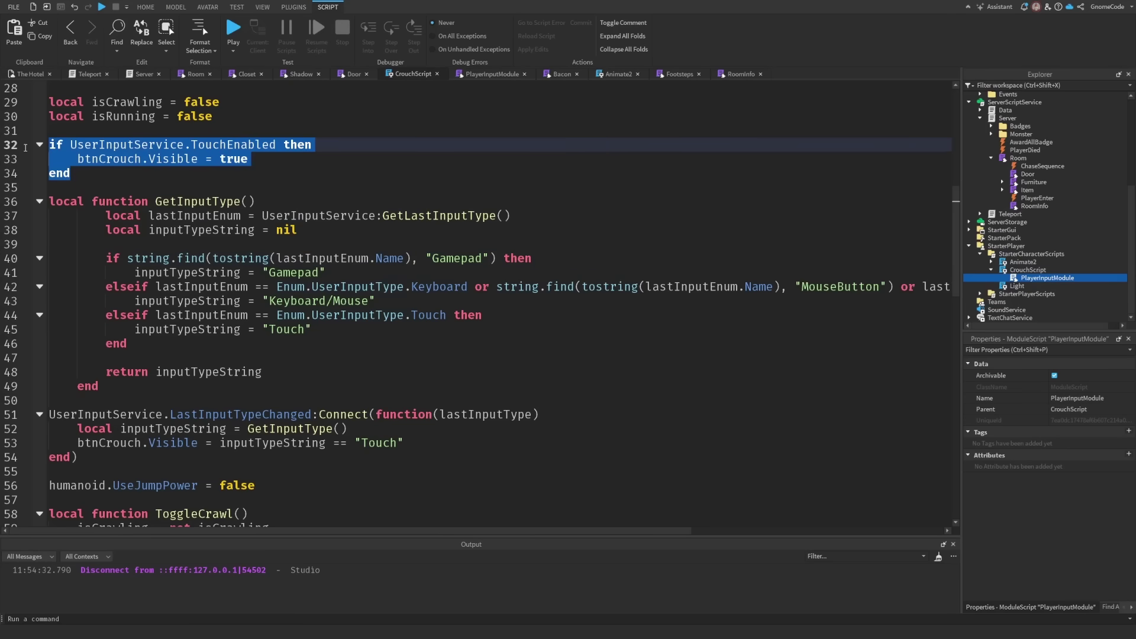
key("BackSpace")
key("BackSpace")
key("BackSpace")
Step: Review LastInputTypeChanged and GetInputType's Keyboard and Touch checks, then return to The Hotel place
scroll(177, 296, "up", 1)
left_click(225, 371)
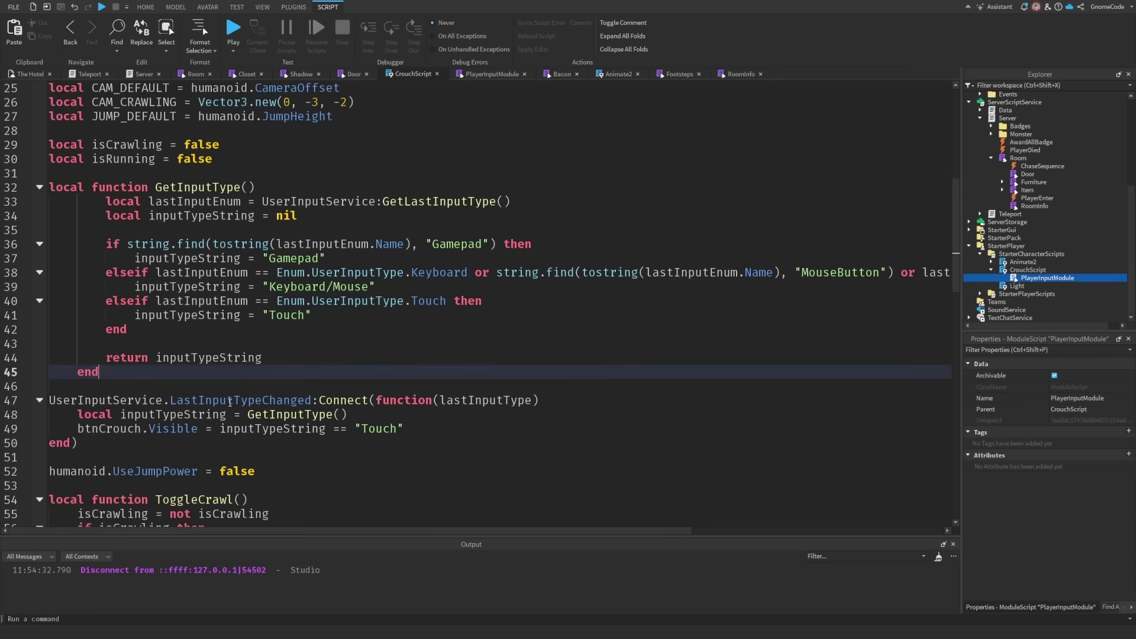
double_click(230, 401)
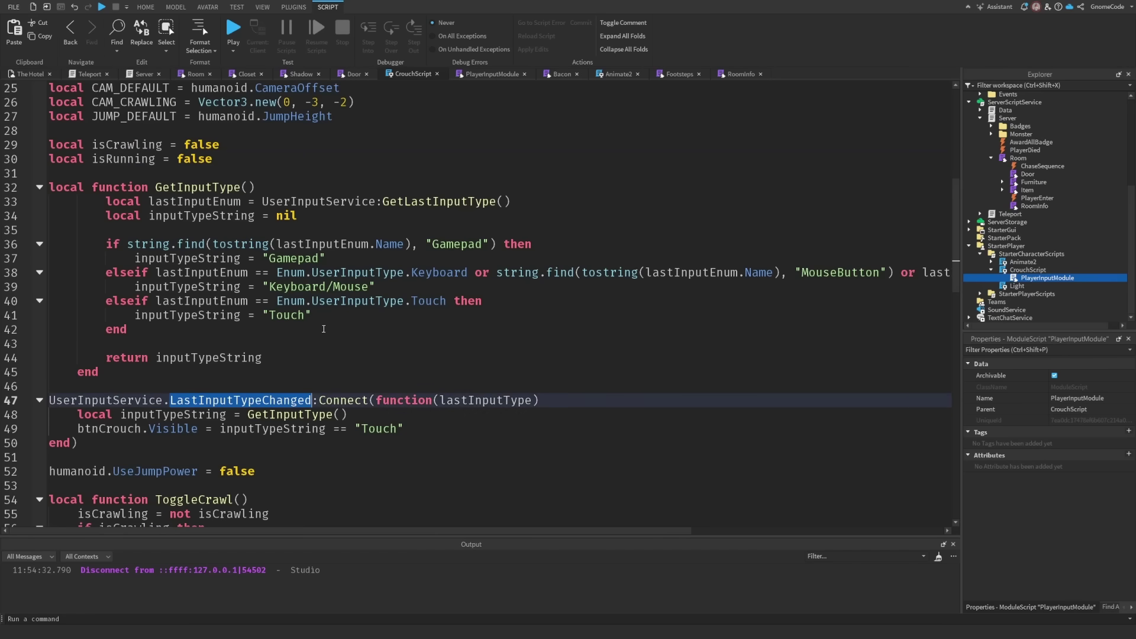
left_click(338, 344)
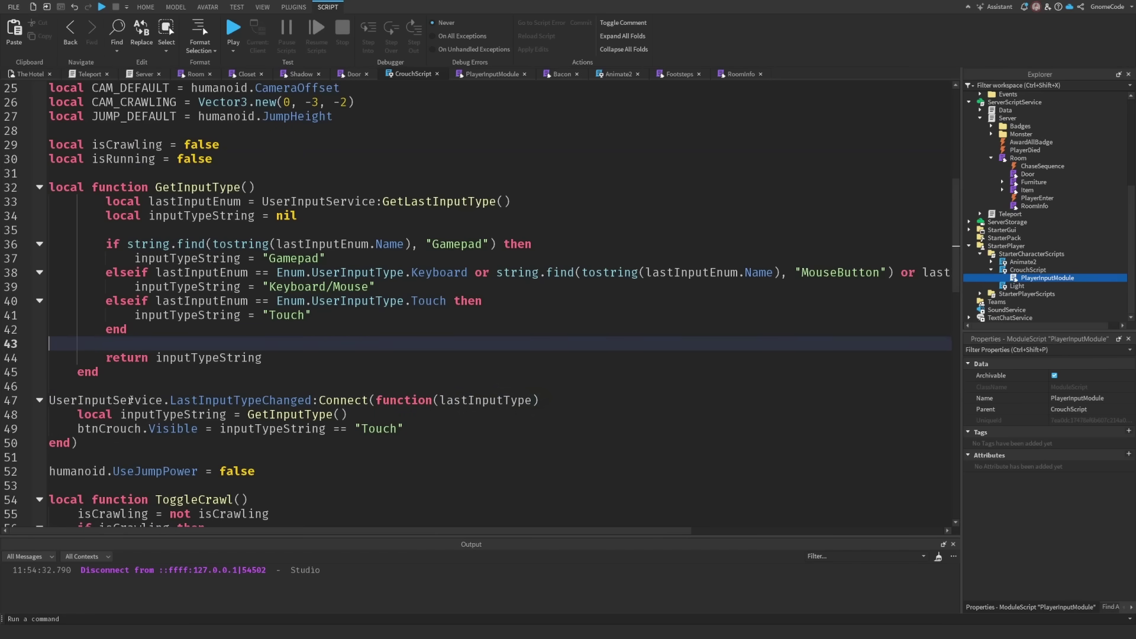
left_click_drag(172, 400, 288, 398)
left_click_drag(312, 315, 254, 245)
double_click(322, 243)
double_click(308, 286)
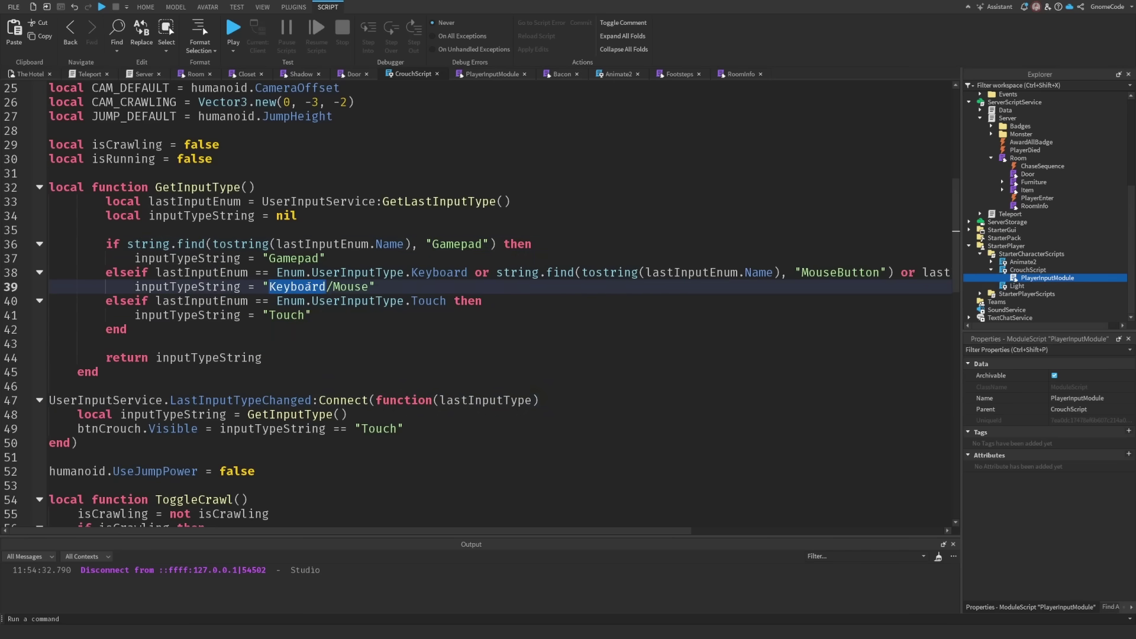
double_click(288, 315)
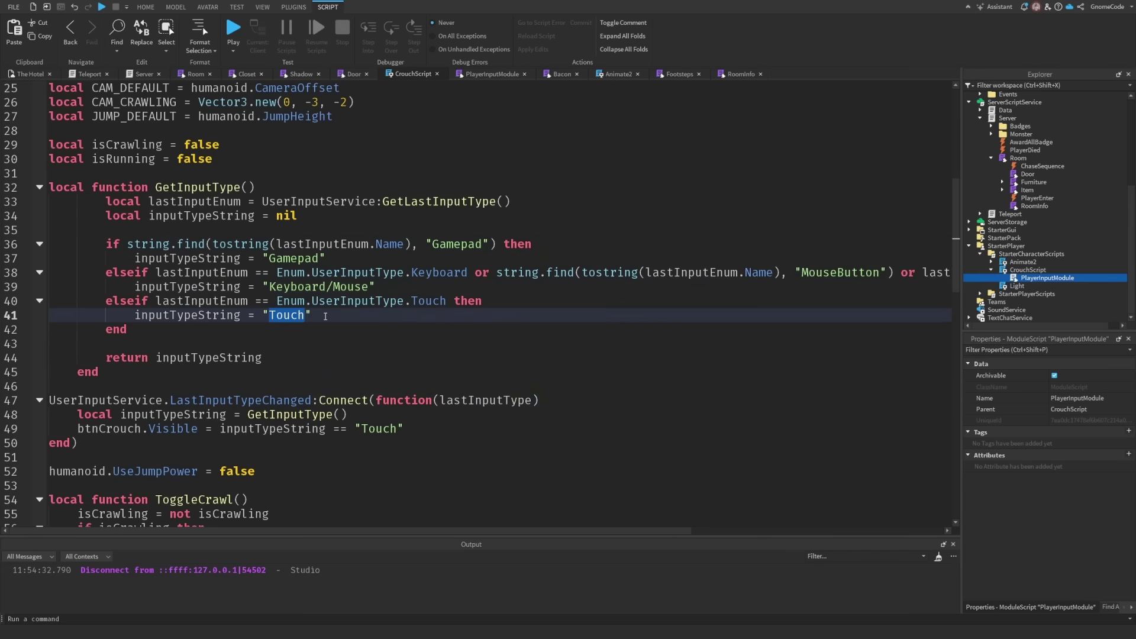
left_click(28, 73)
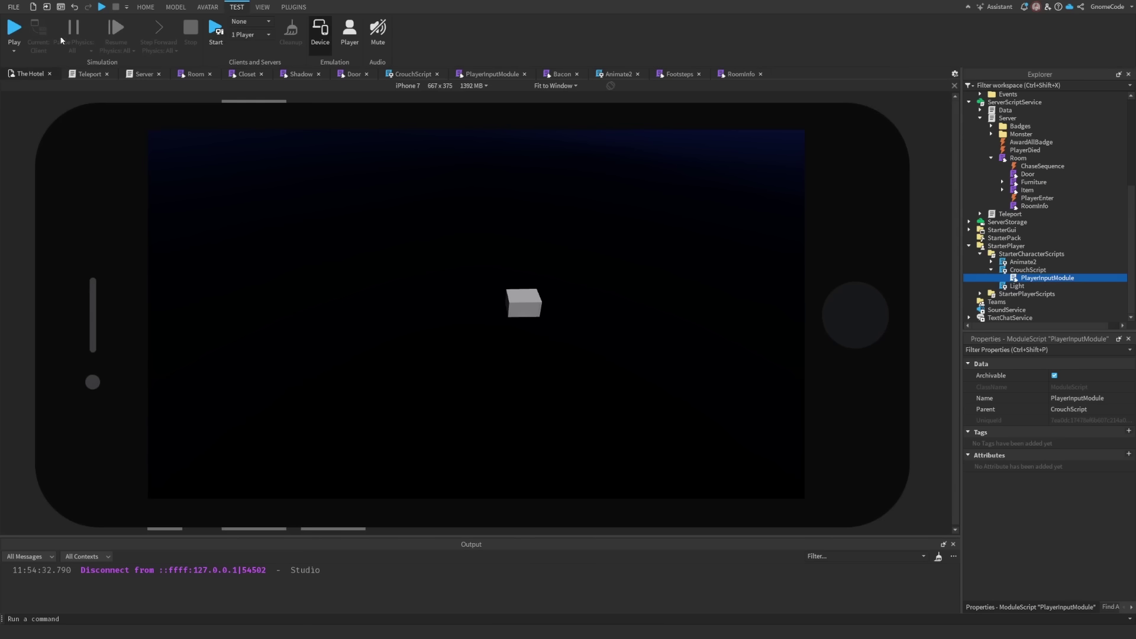
Step: Play-test on the emulated phone, walk toward door 001, then enlarge Discord's unanchored box screenshot
left_click(13, 27)
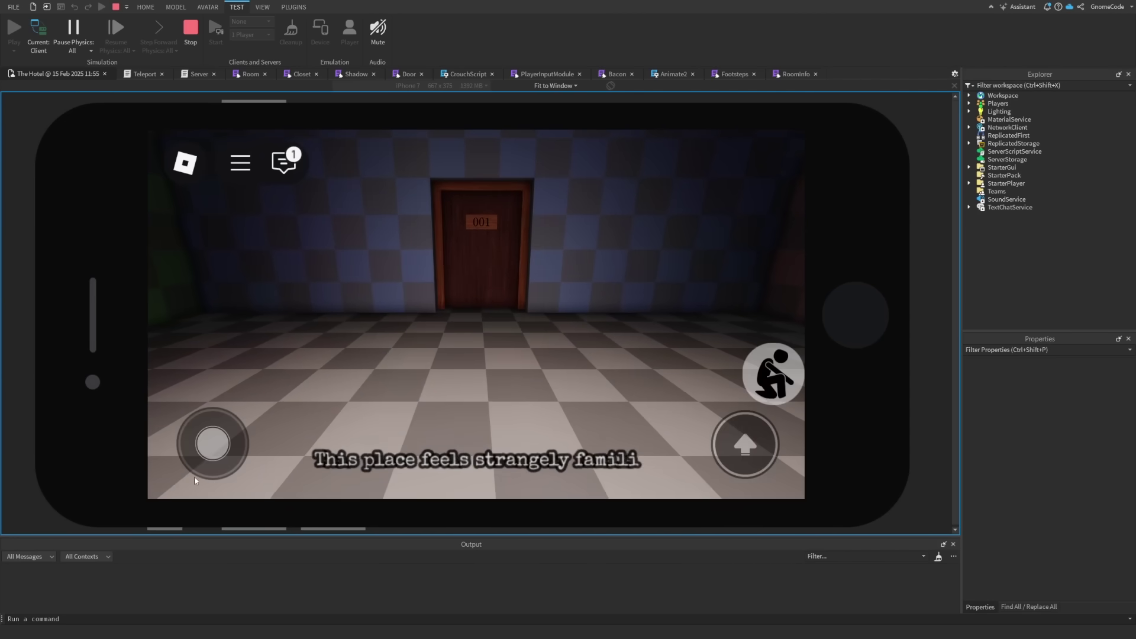
left_click_drag(196, 480, 297, 217)
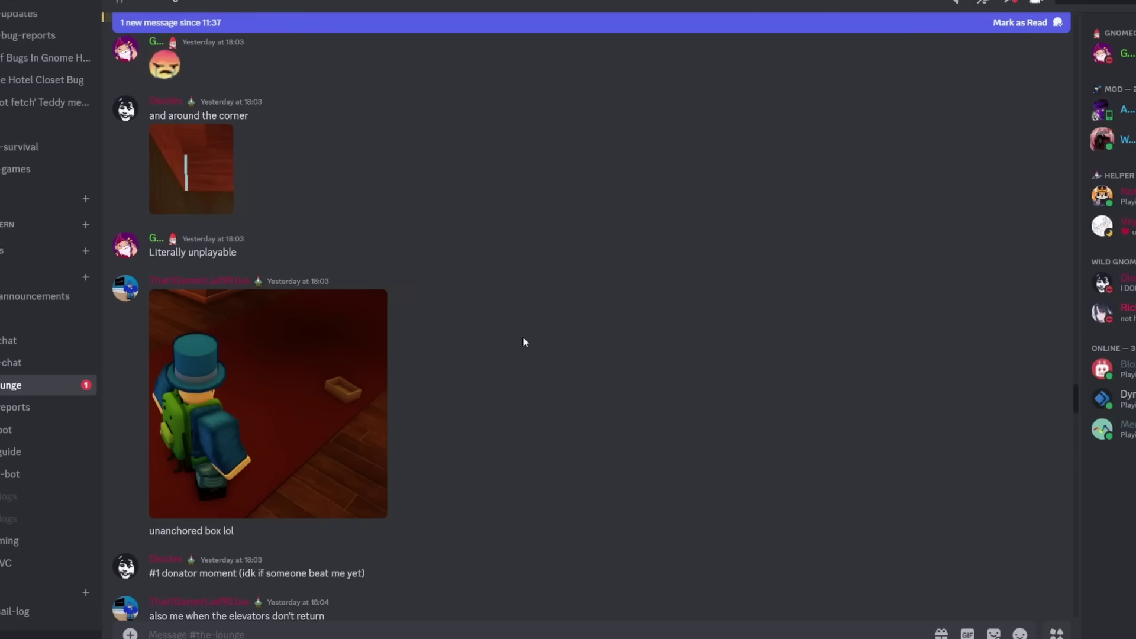
left_click(221, 516)
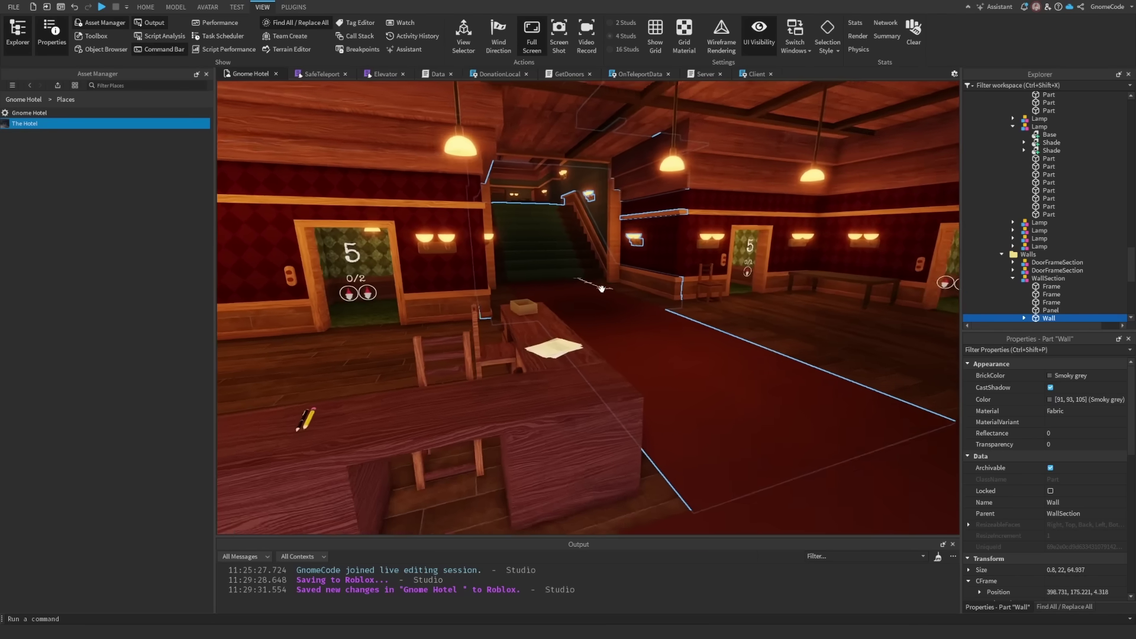
Step: Anchor the Papers part on the lobby side table, then select the Tray's Union box beside them
left_click(604, 342)
right_click_drag(710, 339, 338, 299)
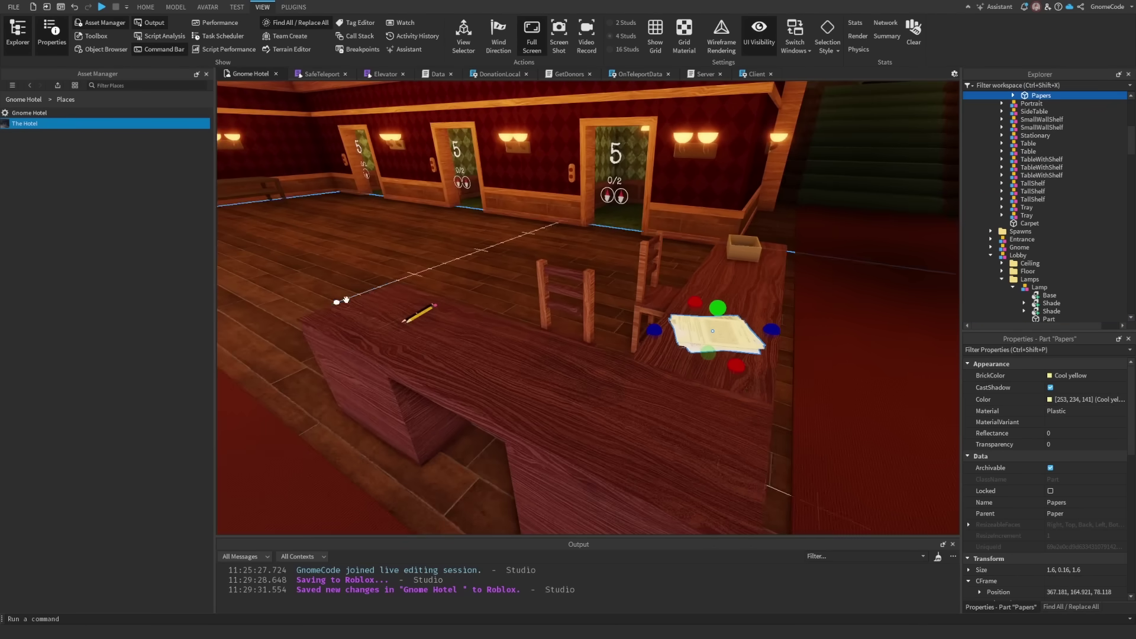
scroll(1071, 239, "up", 2)
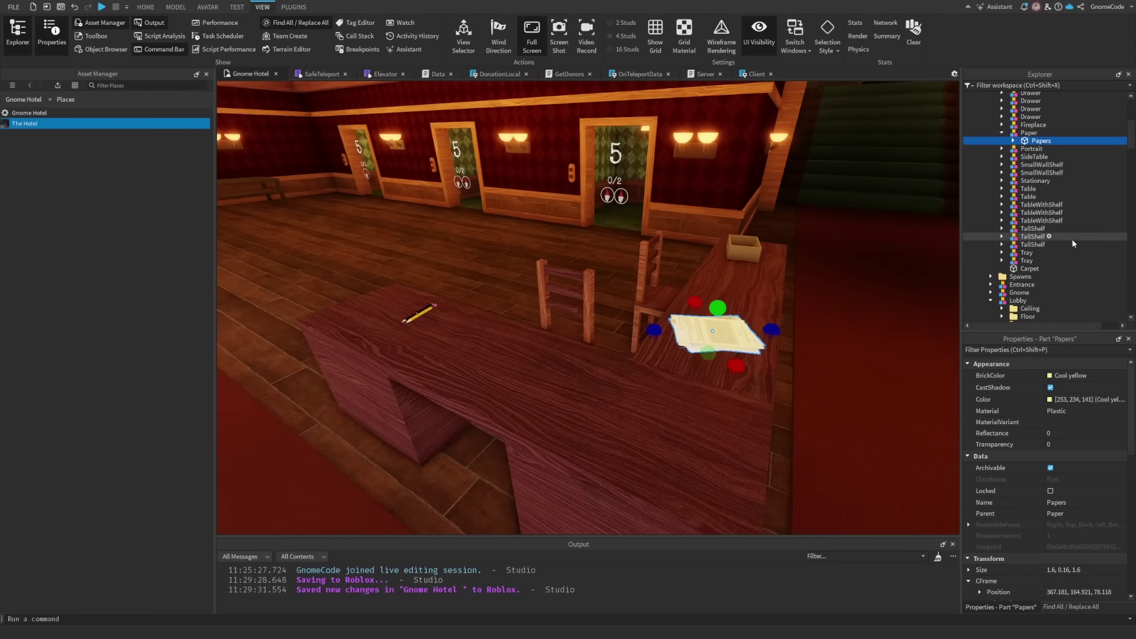
scroll(1018, 474, "down", 5)
scroll(1034, 496, "down", 3)
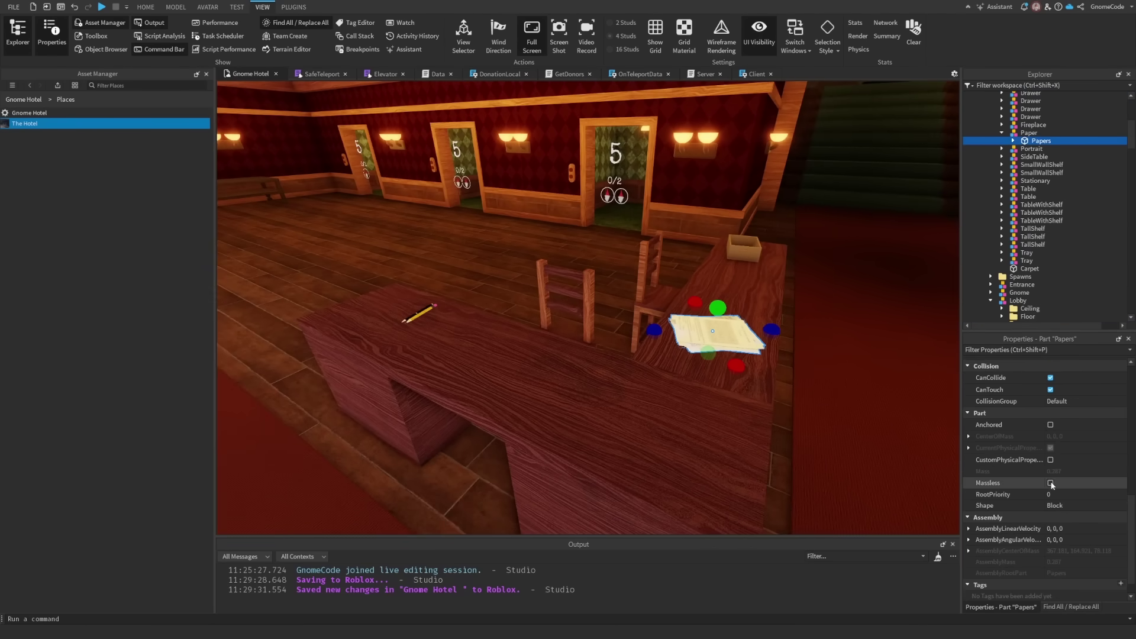
left_click(1050, 425)
scroll(714, 373, "up", 3)
left_click(617, 295)
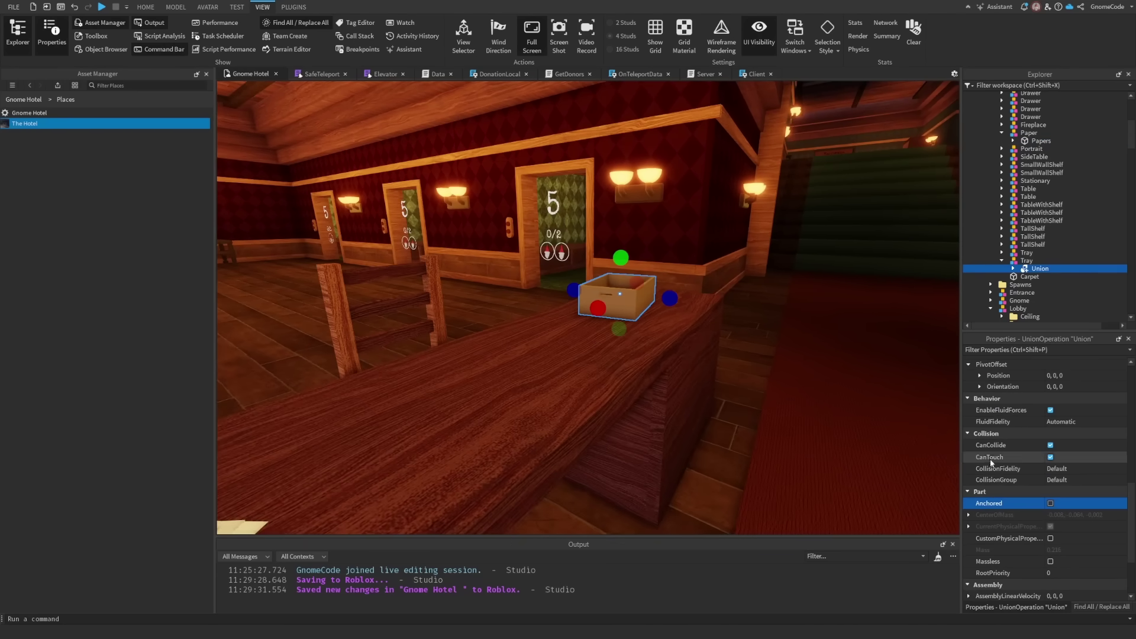